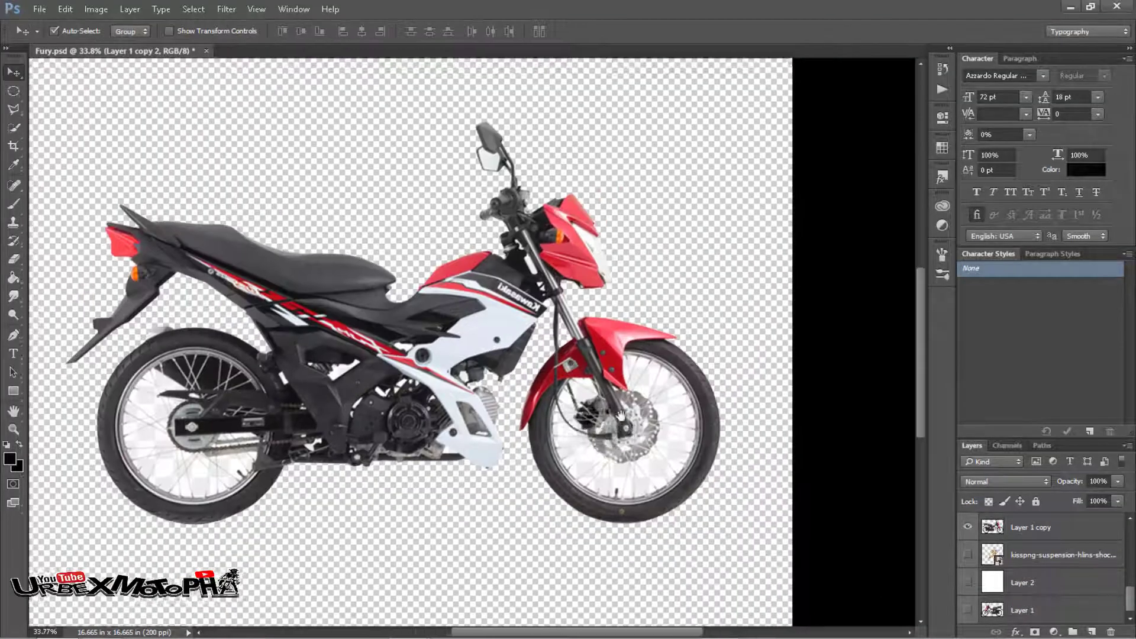
Place the spoked front wheel (Layer 20) over the old wheel and rotate it to the fork angle.
scroll(565, 284, "down", 2)
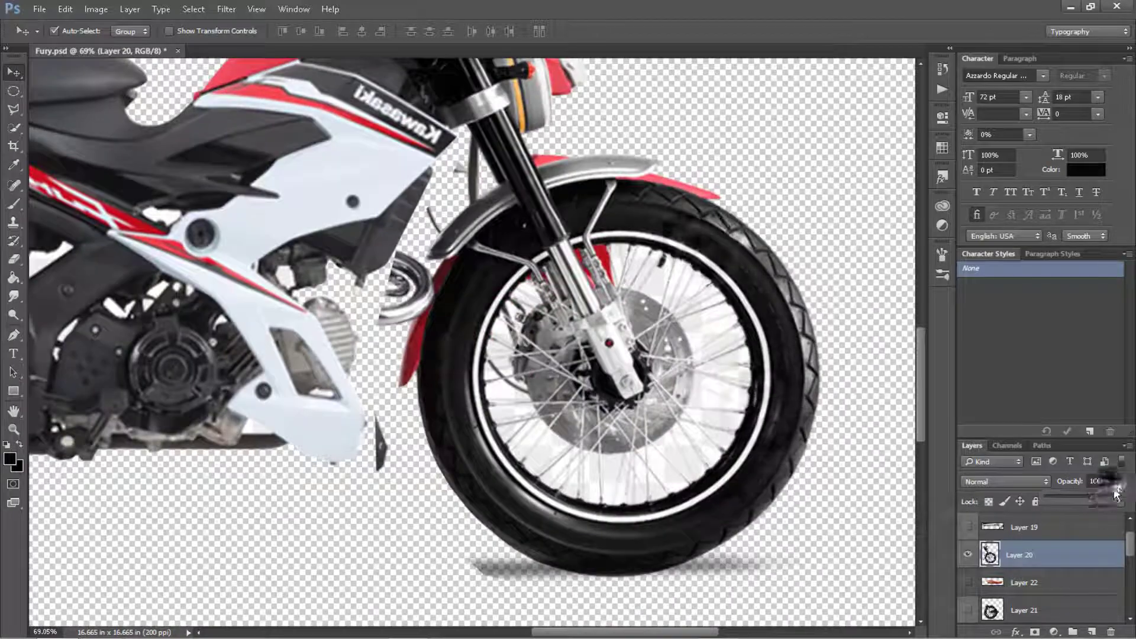
left_click_drag(705, 406, 740, 413)
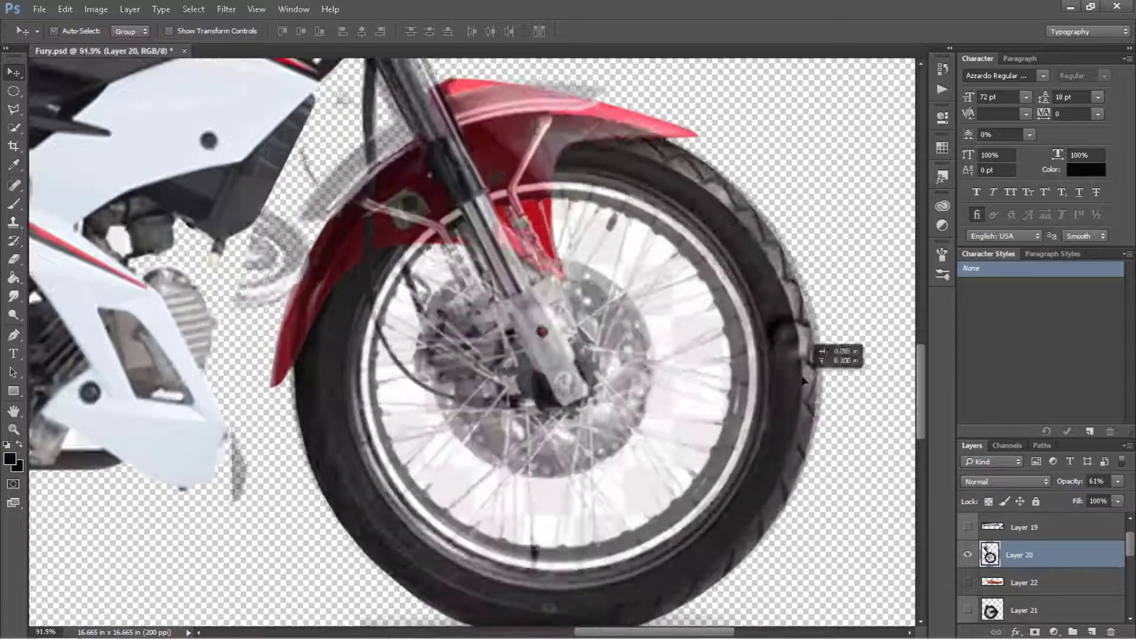
left_click_drag(805, 379, 707, 495)
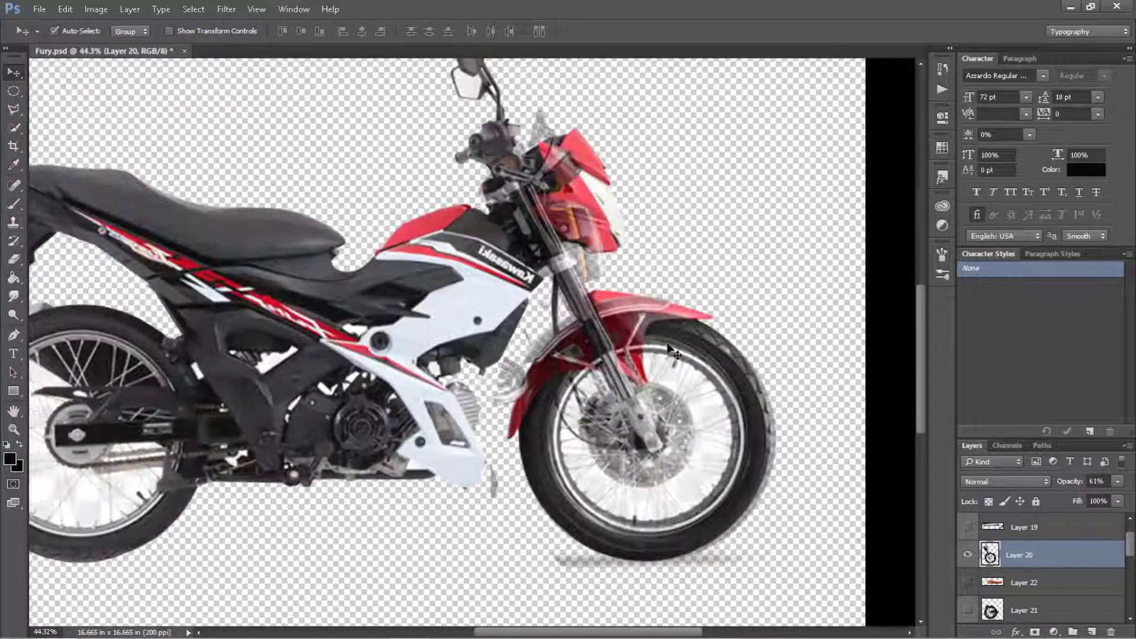
key("ctrl+t")
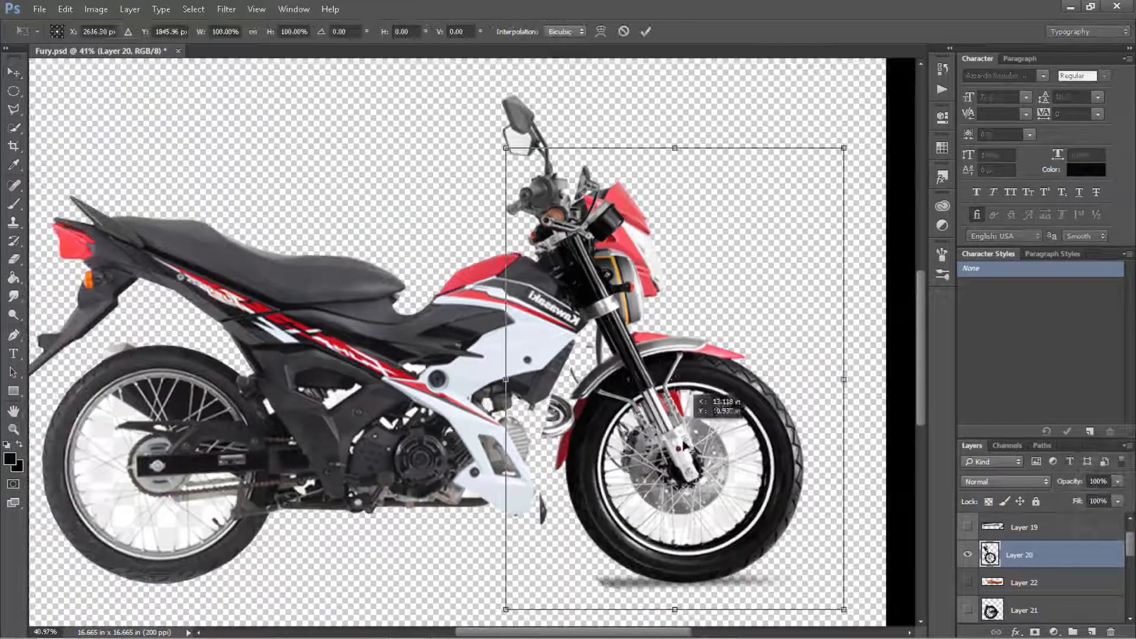
left_click_drag(414, 163, 412, 166)
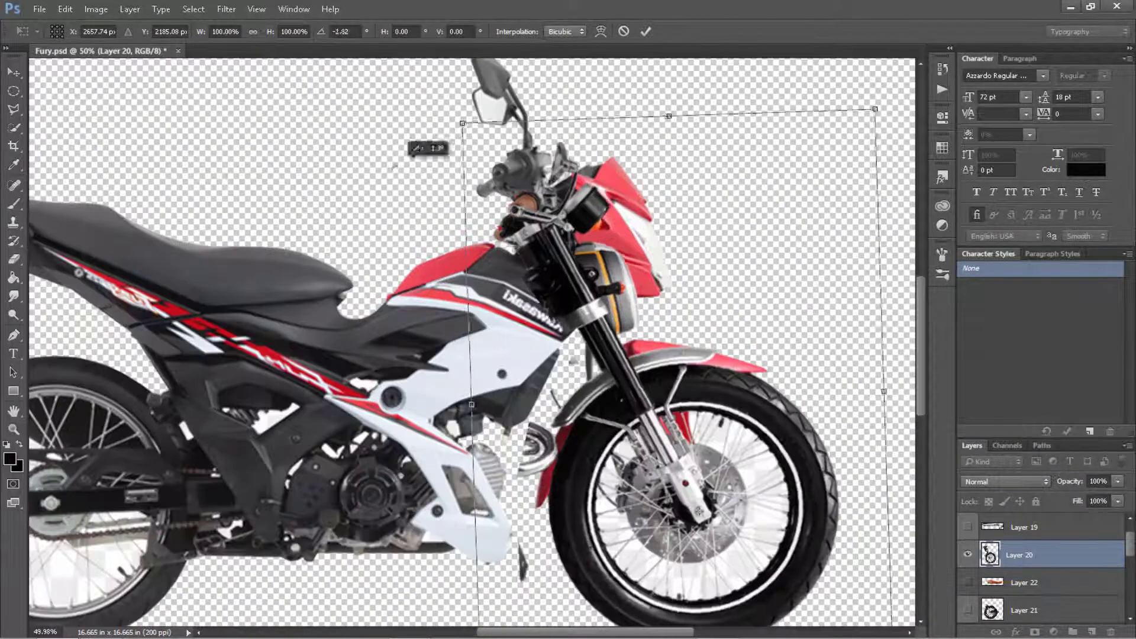
mouse_move(408, 164)
left_mouse_down()
mouse_move(543, 154)
mouse_move(443, 223)
left_mouse_up()
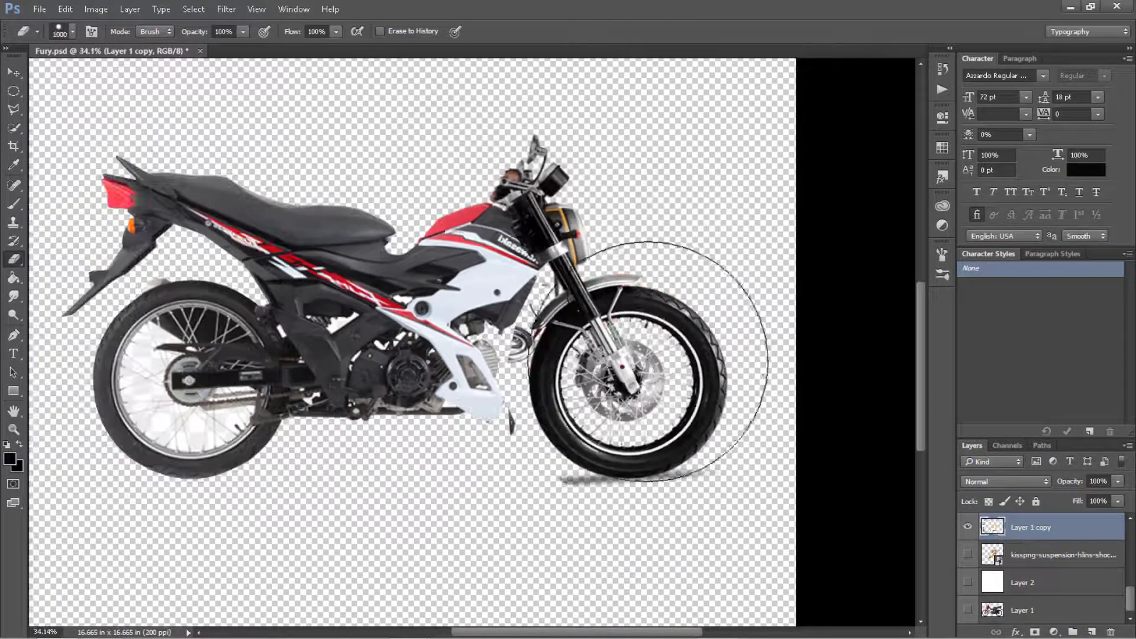
Shrink the eraser and move Layer 1 copy 2 above the wheel layers.
key("bracketleft")
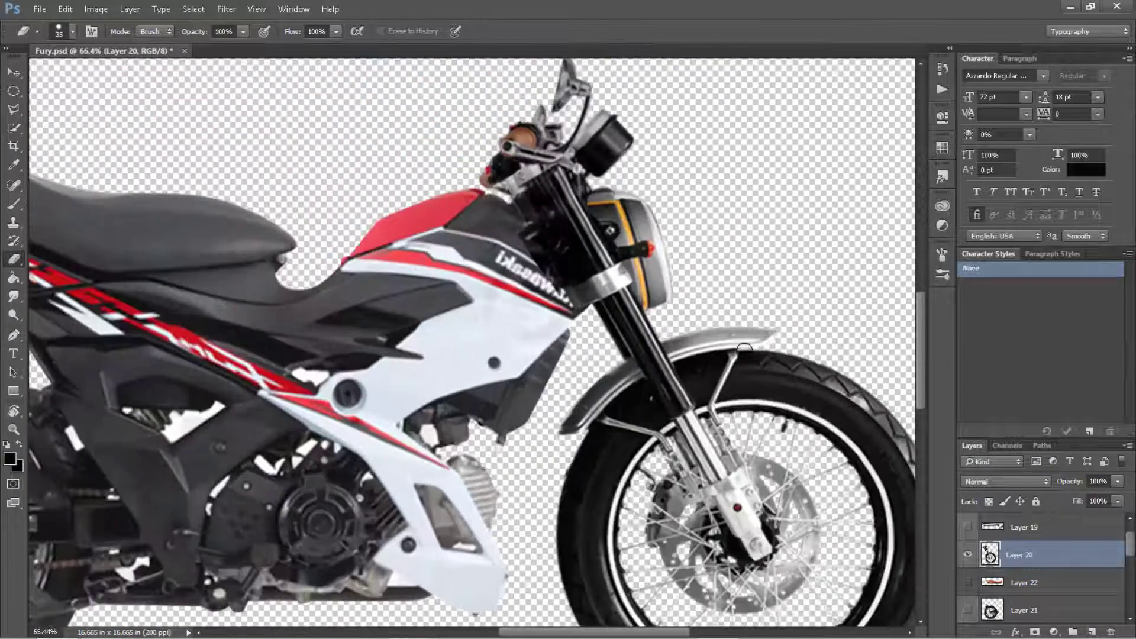
key("v")
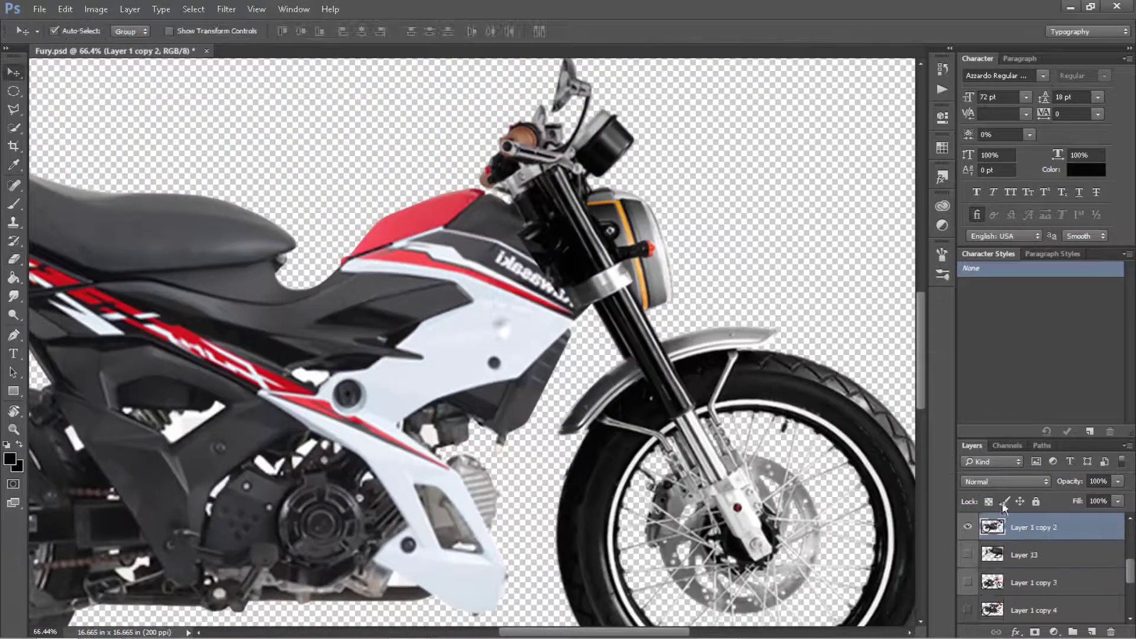
left_click(1055, 553)
left_click_drag(1055, 553, 1053, 549)
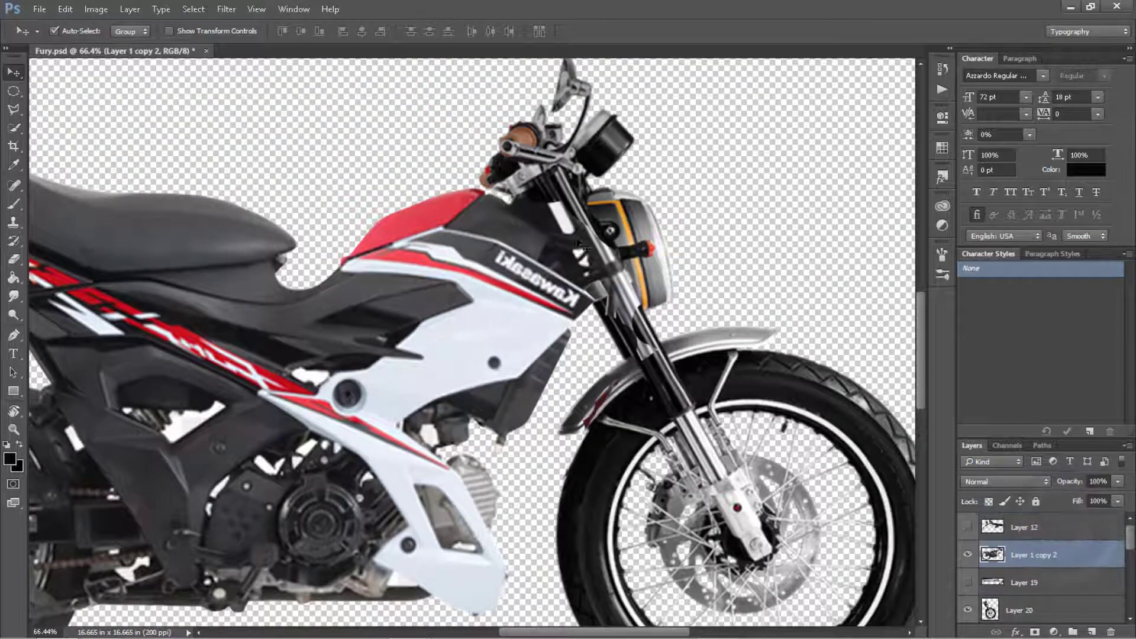
scroll(572, 228, "up", 3)
Remove the dark fender fragment behind the front fork.
key("l")
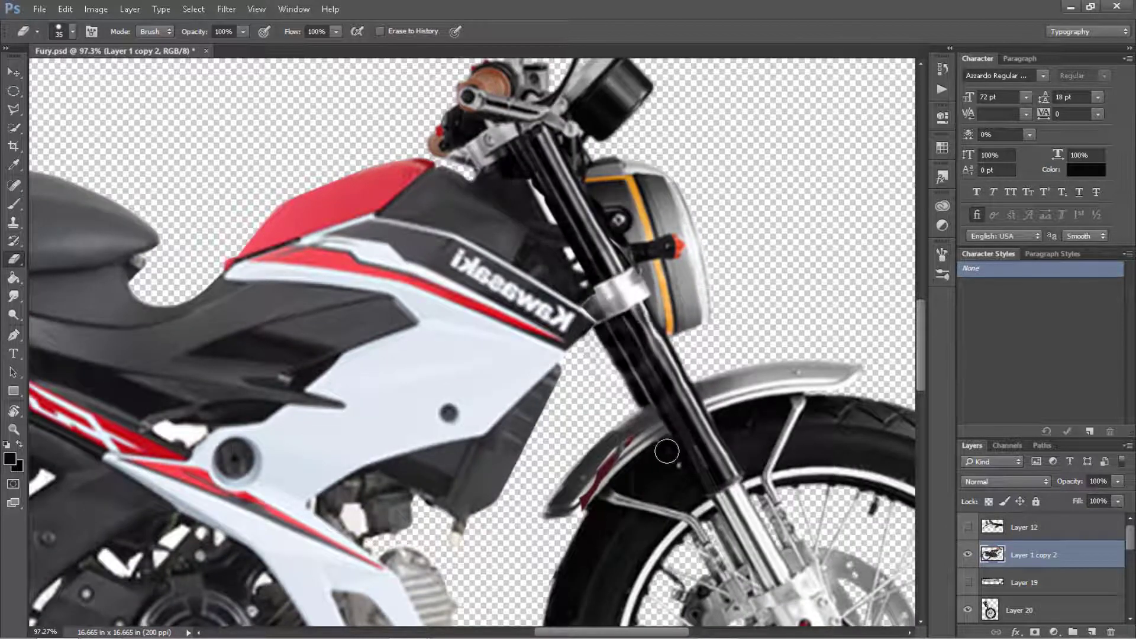
left_click_drag(621, 452, 594, 494)
scroll(591, 304, "up", 2)
scroll(568, 284, "down", 3)
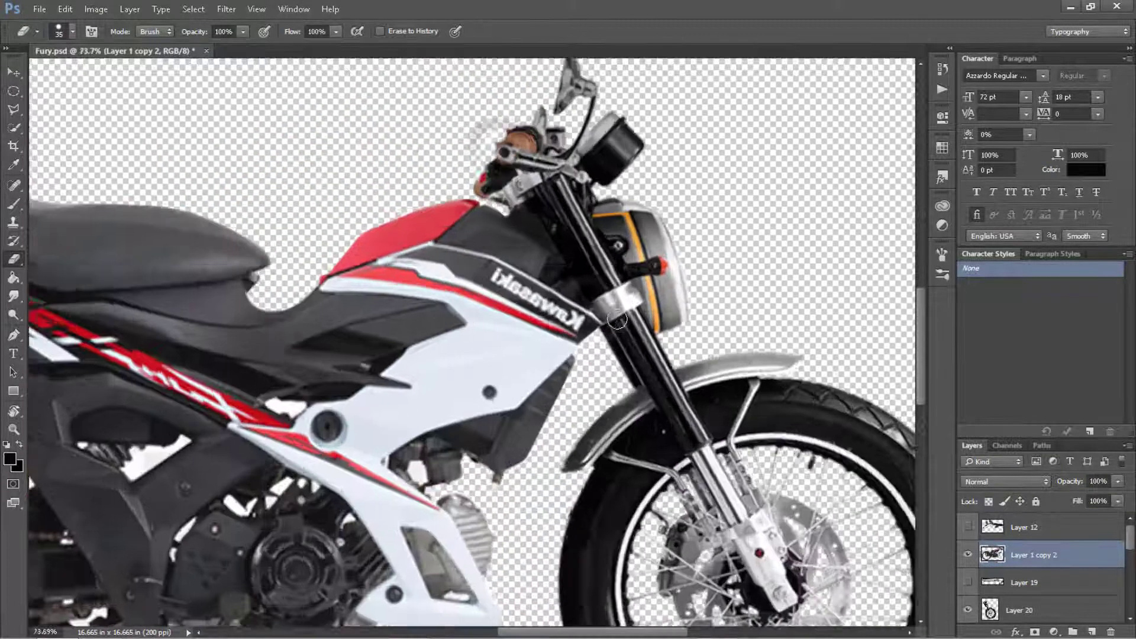
scroll(551, 268, "up", 1)
scroll(551, 214, "up", 2)
scroll(535, 246, "up", 2)
key("l")
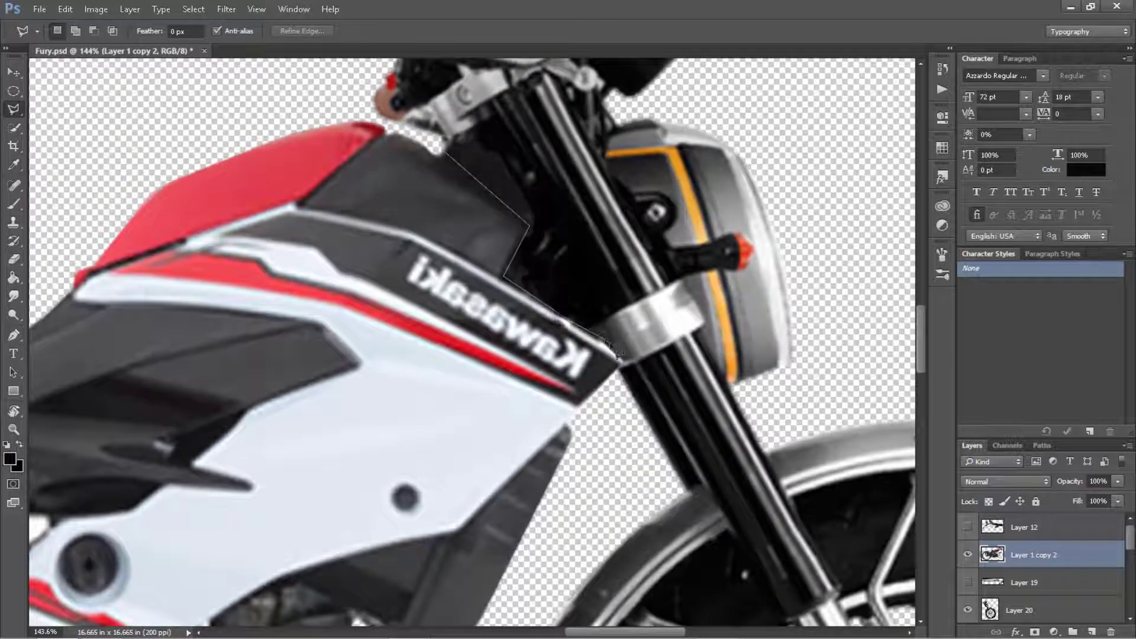
scroll(532, 207, "down", 2)
scroll(572, 278, "down", 3)
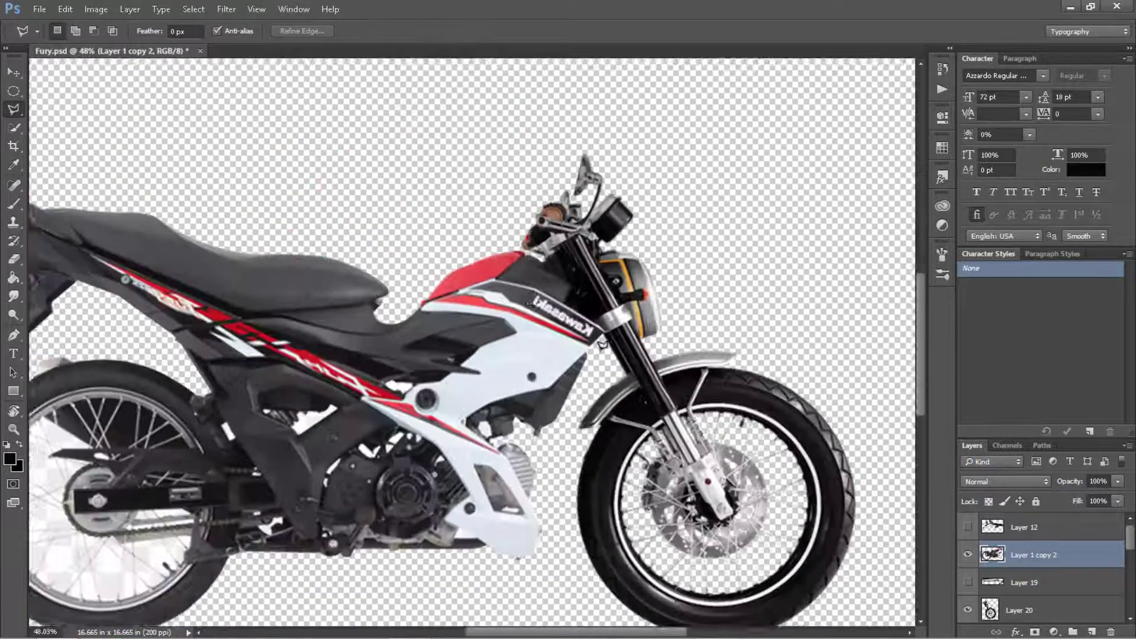
scroll(571, 236, "up", 3)
Erase leftover fender bits around the handlebar area with a small eraser.
key("e")
key("alt+bracketleft")
key("alt+bracketleft")
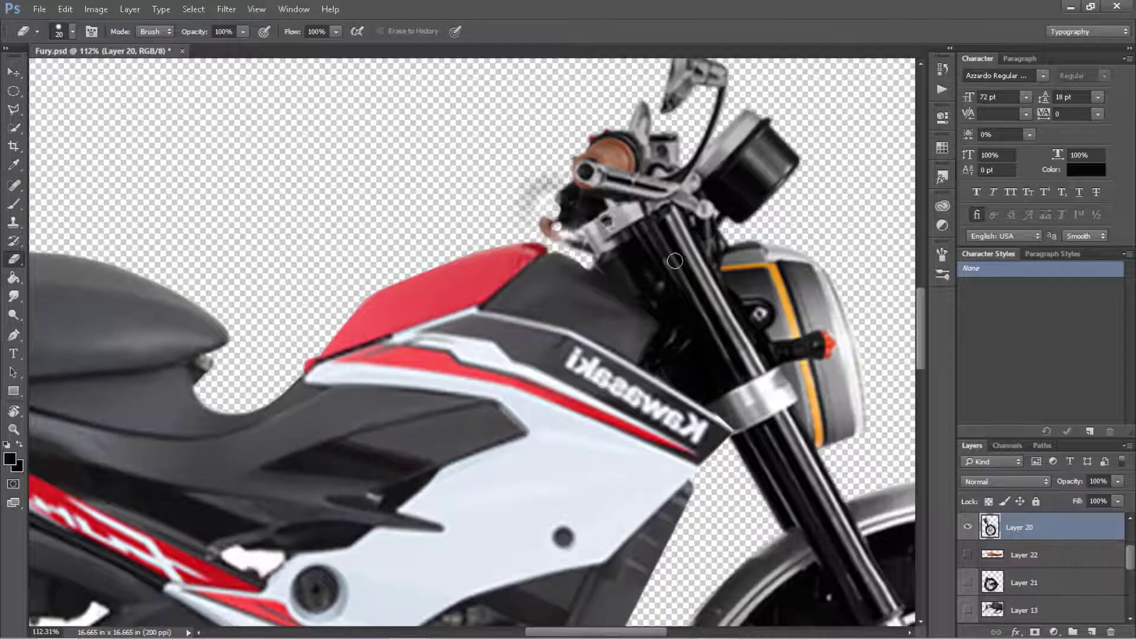
scroll(599, 134, "up", 1)
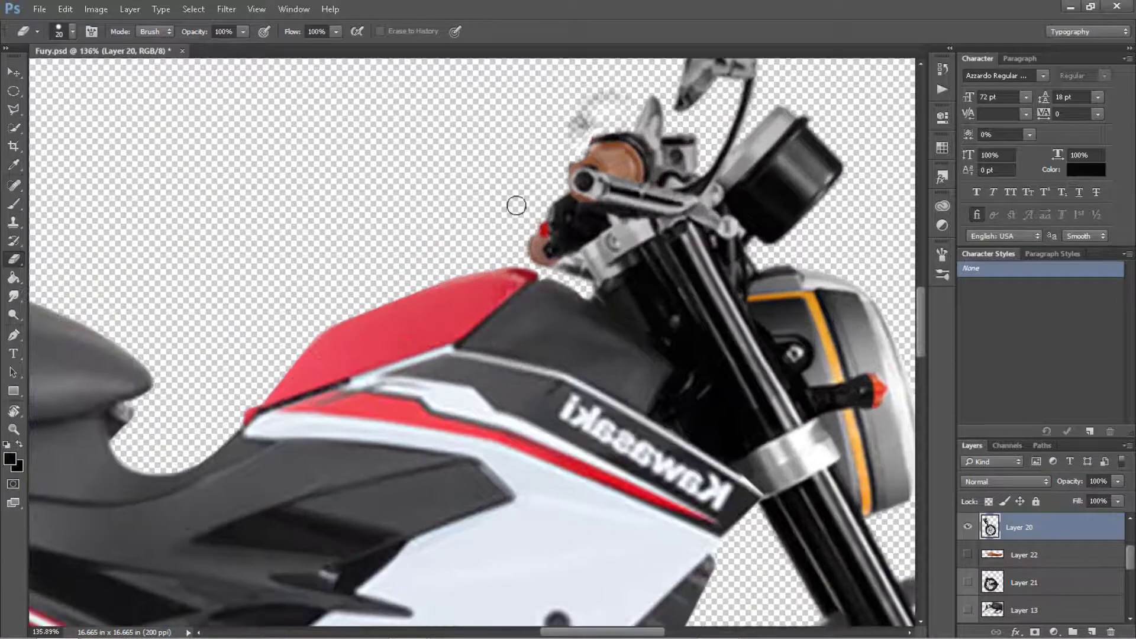
scroll(543, 226, "up", 1)
key("bracketleft")
key("bracketleft")
key("bracketleft")
scroll(543, 238, "down", 1)
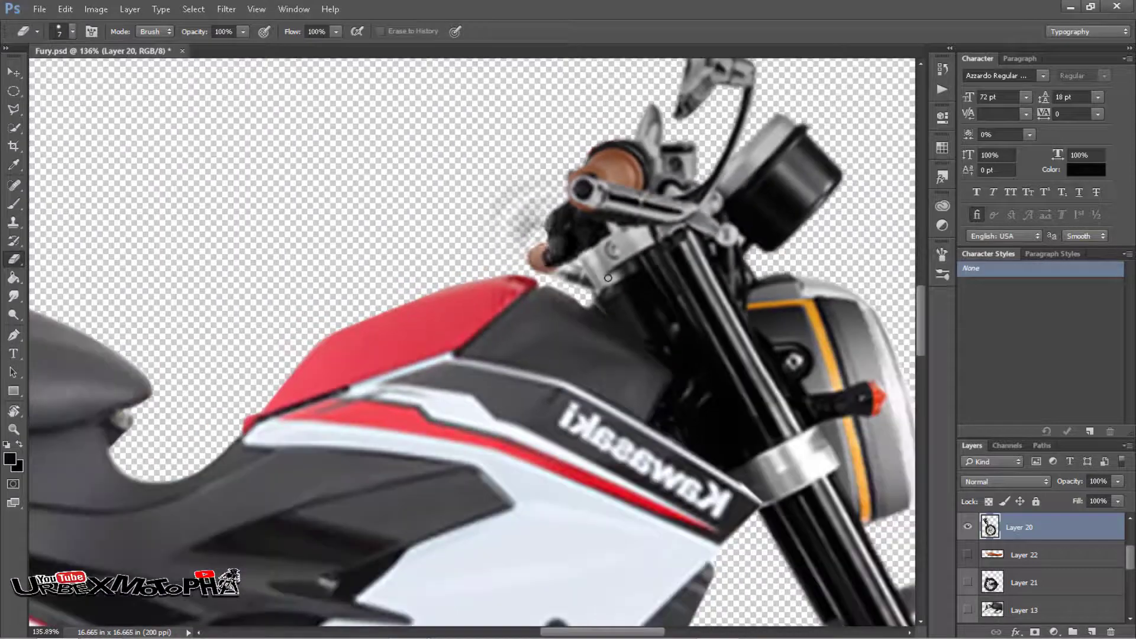
scroll(615, 281, "down", 7)
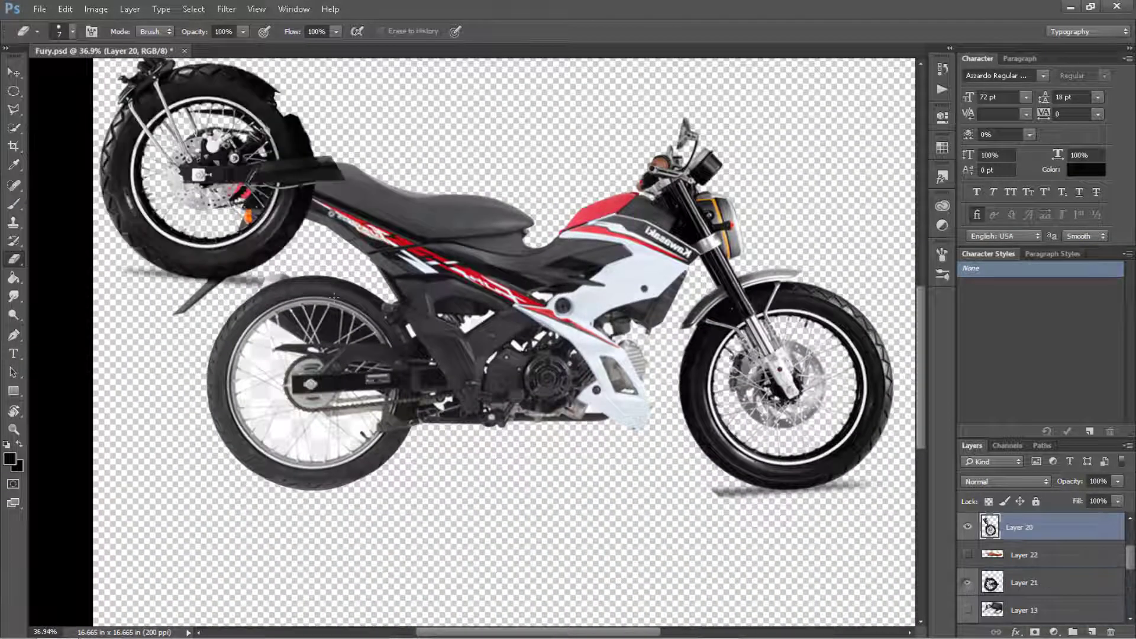
Raise Layer 21 in the stack and align the faded spoked wheel over the rear wheel.
key("v")
left_click_drag(255, 166, 367, 201)
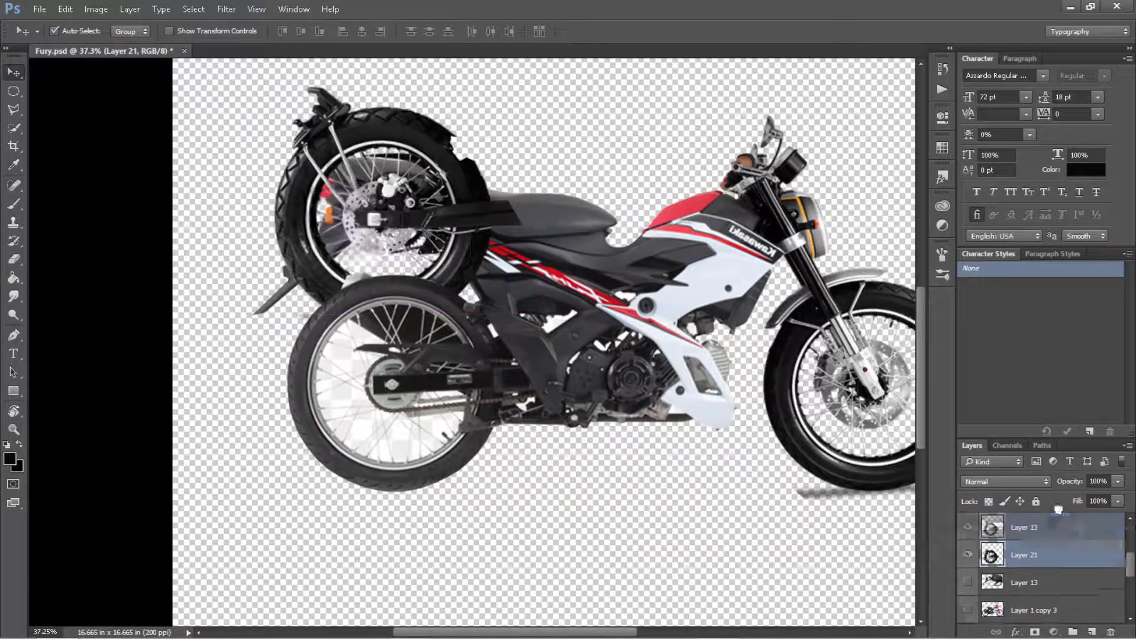
mouse_move(1023, 582)
left_mouse_down()
mouse_move(1071, 551)
mouse_move(1041, 521)
mouse_move(1080, 503)
left_mouse_up()
left_click(1117, 481)
scroll(414, 455, "up", 4)
mouse_move(409, 467)
left_mouse_down()
mouse_move(425, 439)
mouse_move(411, 477)
left_mouse_up()
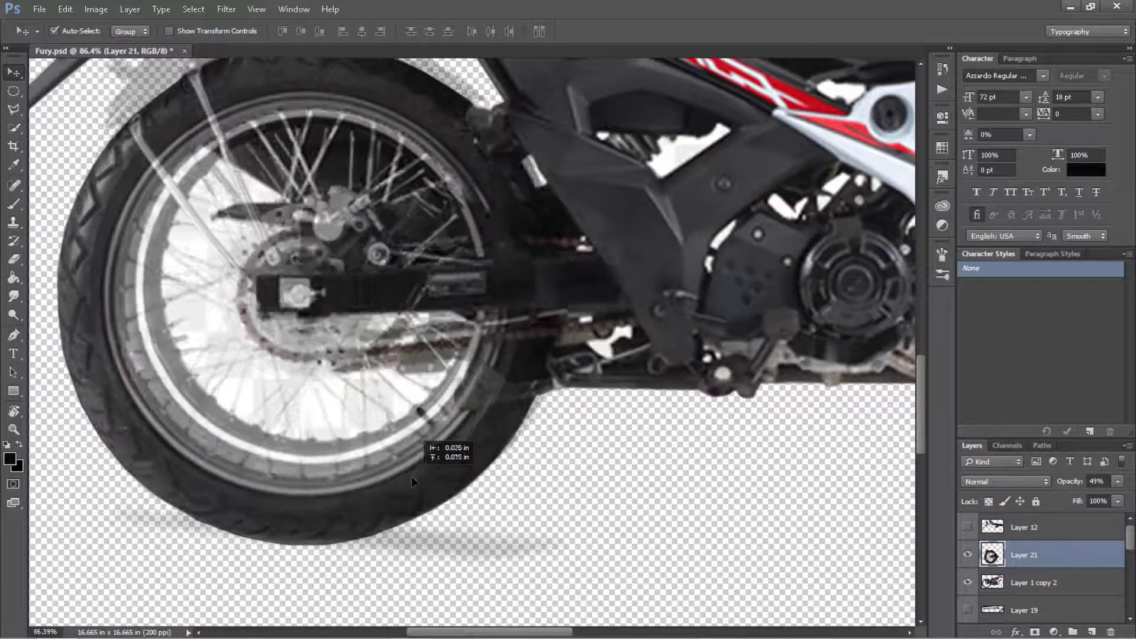
scroll(410, 477, "down", 5)
left_click_drag(1117, 481, 1124, 497)
Select Layer 1 copy, then Layer 1 copy 2, to check the brown seat over the black seat.
scroll(354, 450, "up", 5)
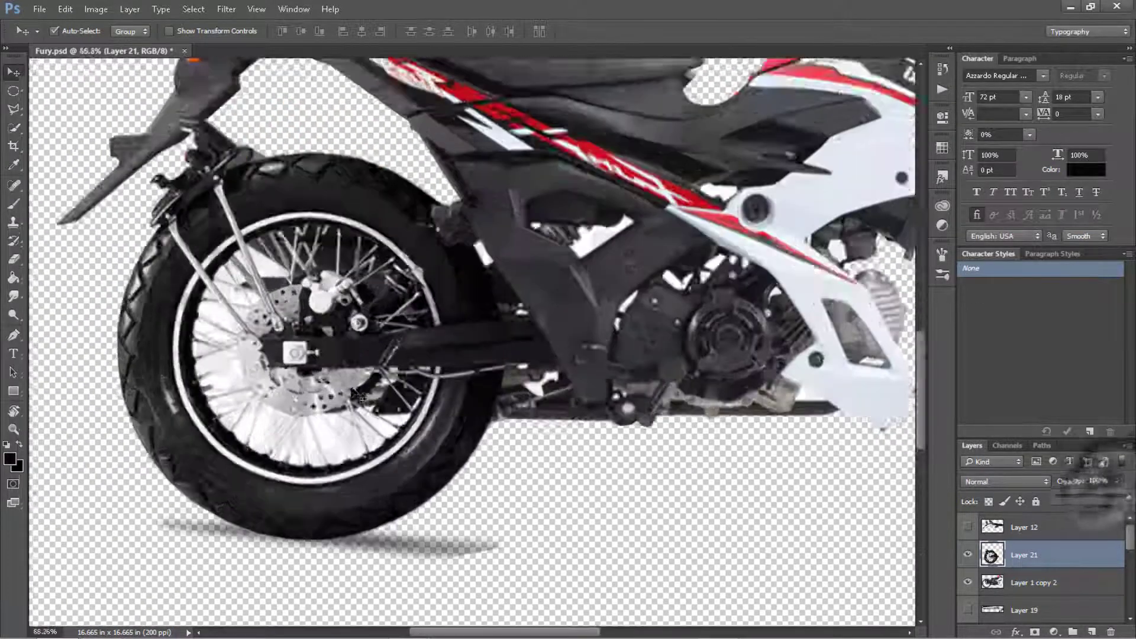
scroll(488, 208, "down", 1)
scroll(488, 208, "down", 1)
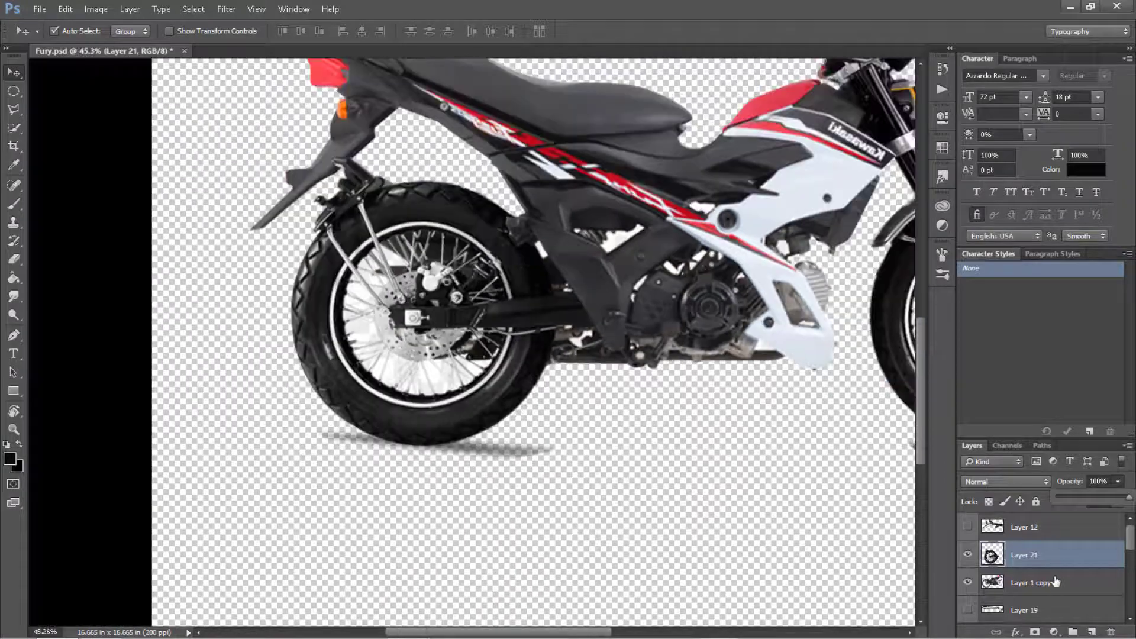
scroll(579, 461, "up", 1)
scroll(420, 231, "up", 1)
scroll(420, 230, "down", 1)
left_click(683, 404)
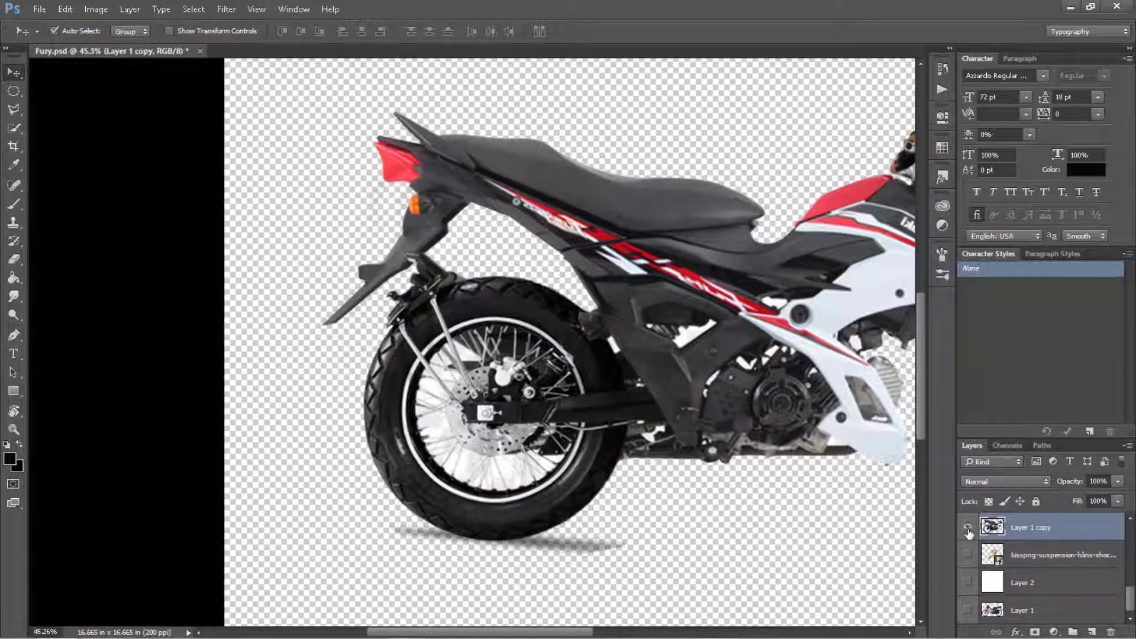
scroll(862, 488, "right", 3)
scroll(1054, 571, "up", 2)
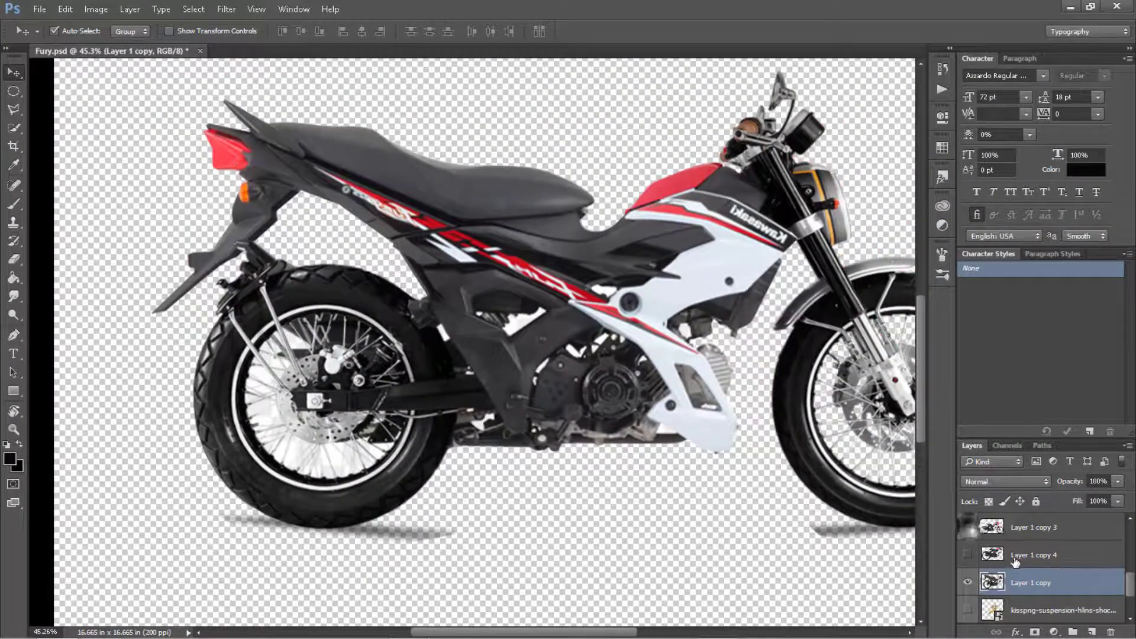
scroll(429, 533, "down", 1)
scroll(1050, 568, "up", 2)
left_click(1050, 589)
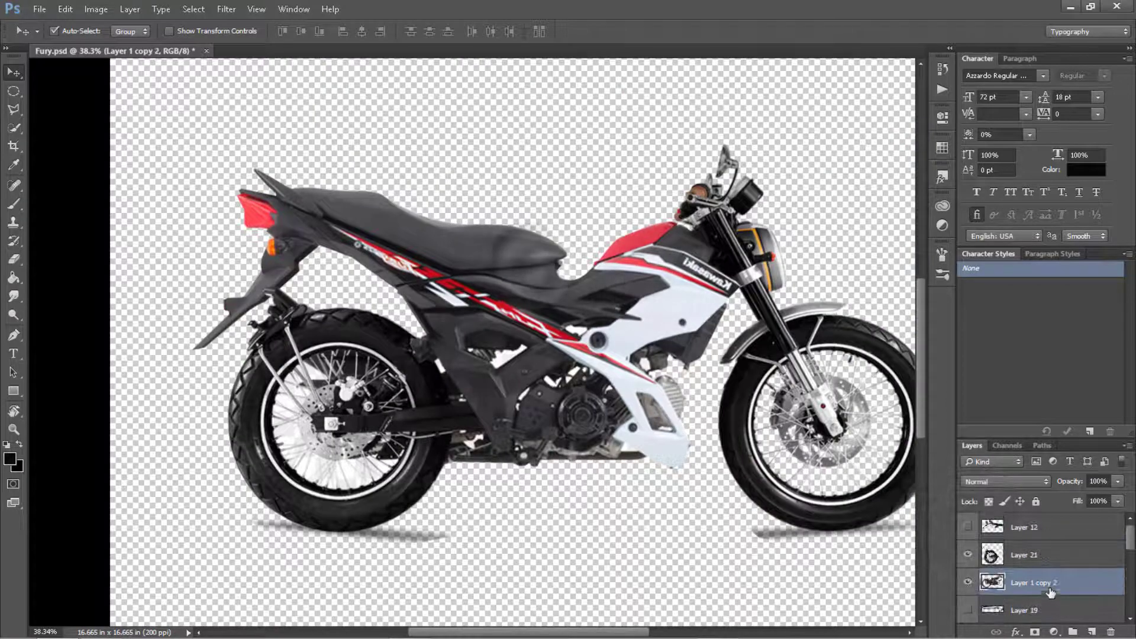
scroll(1050, 591, "up", 2)
scroll(546, 211, "up", 3)
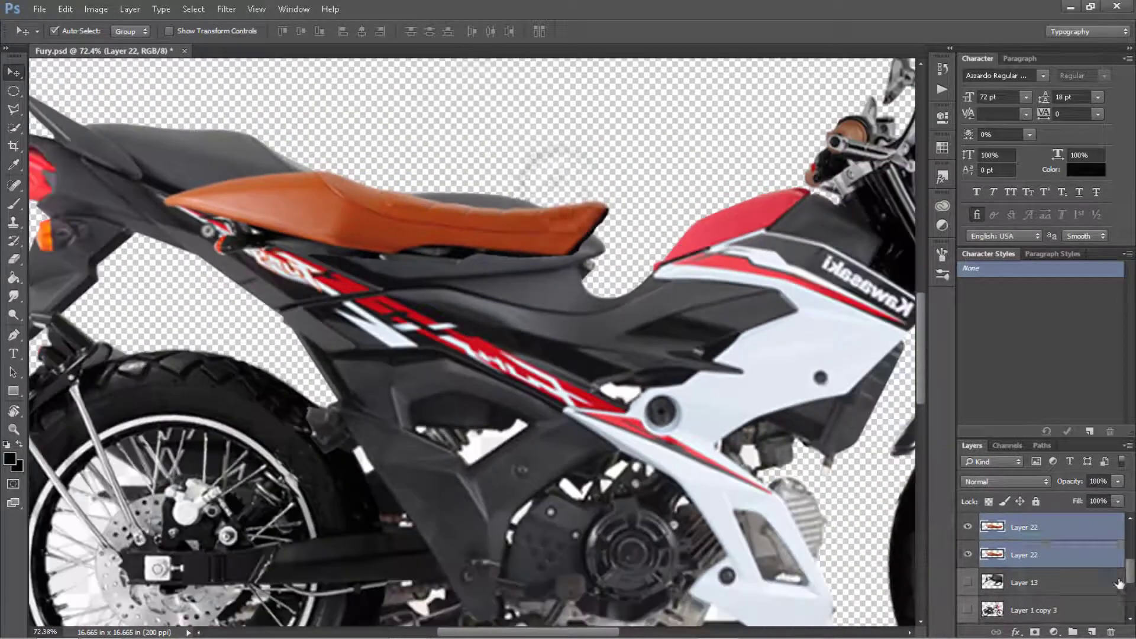
Position the brown seat over the original black seat.
left_click_drag(574, 229, 592, 254)
scroll(580, 253, "down", 1)
left_click(565, 403)
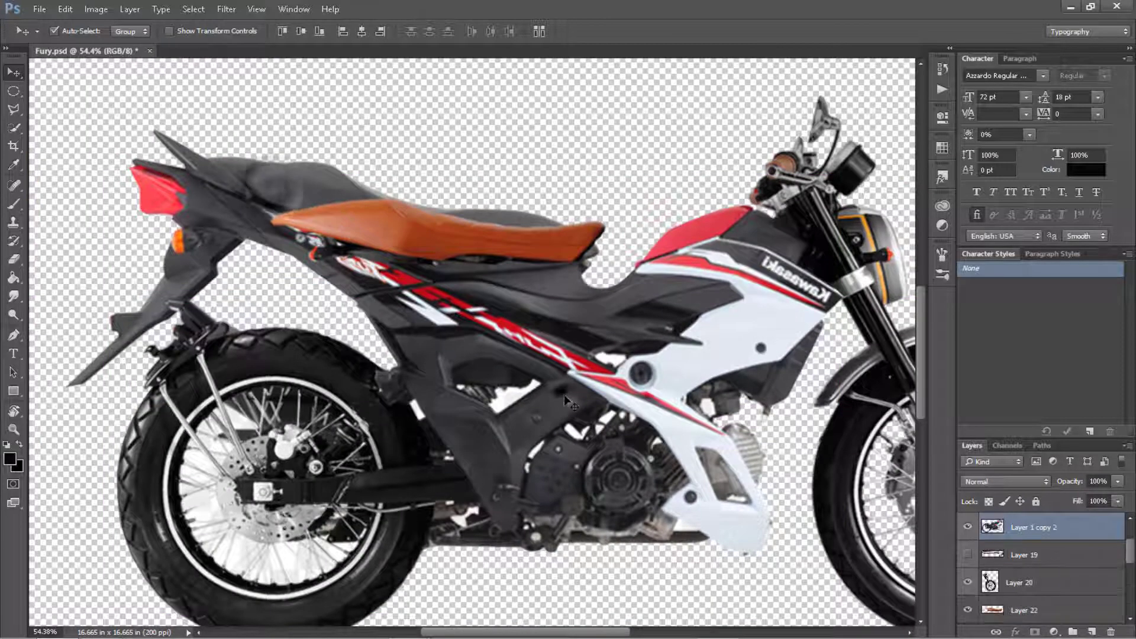
right_click(1024, 610)
key("Escape")
scroll(568, 248, "up", 2)
left_click_drag(590, 243, 594, 246)
scroll(645, 207, "up", 3)
Trace a pen path around the gap behind the seat tip.
key("l")
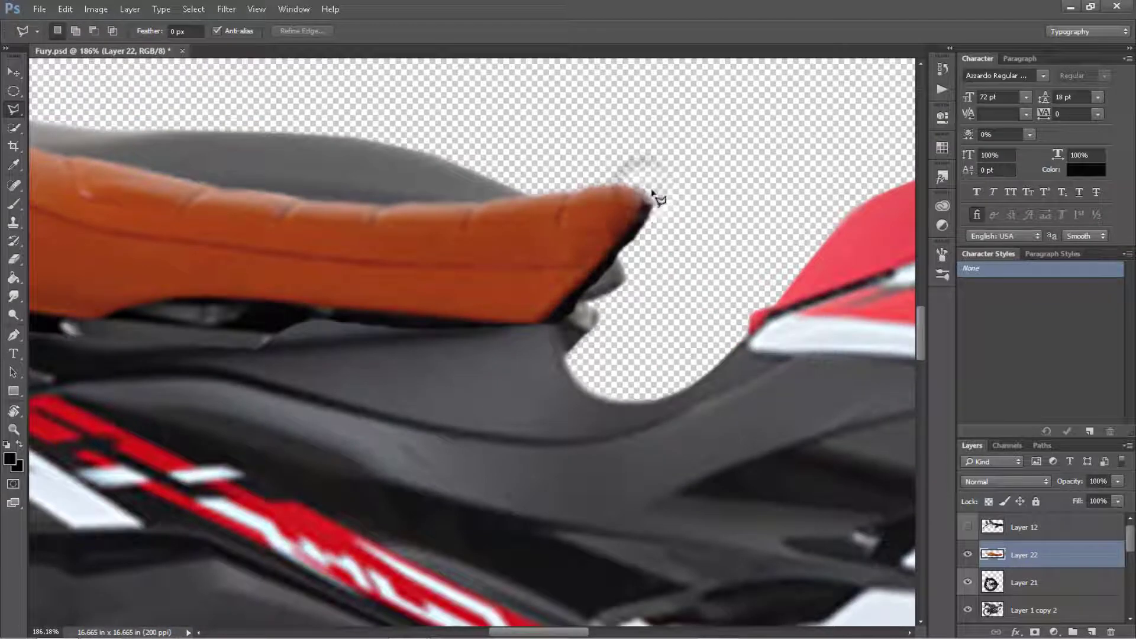
key("p")
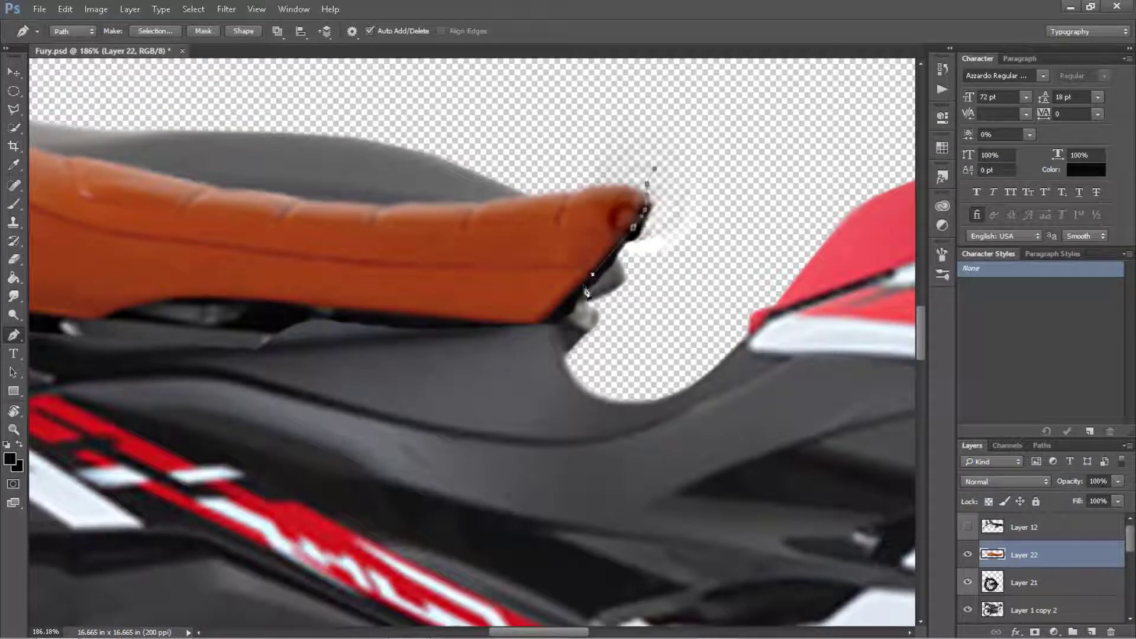
left_click(546, 320)
left_click(537, 340)
left_click(564, 351)
left_click(665, 304)
left_click(707, 205)
left_click(696, 154)
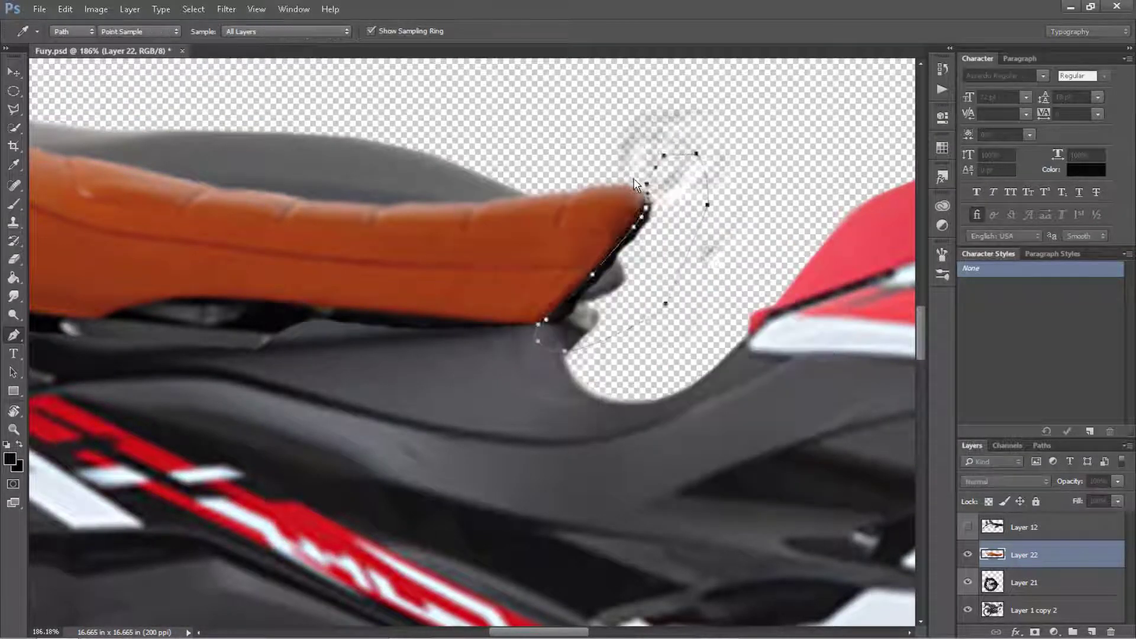
left_click_drag(634, 256, 836, 221)
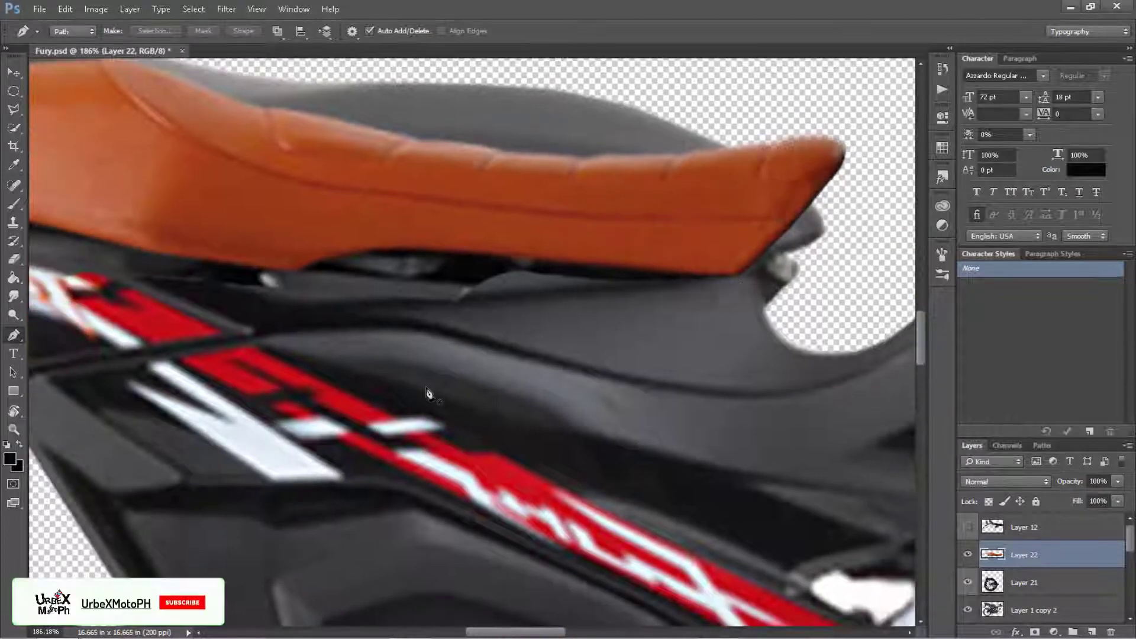
Erase stray texture and dark remnants along the seat's lower edge with a fine eraser.
key("e")
mouse_move(361, 373)
left_mouse_down()
mouse_move(432, 362)
mouse_move(608, 380)
mouse_move(659, 324)
left_mouse_up()
key("bracketleft")
key("bracketleft")
key("bracketleft")
scroll(695, 285, "up", 3)
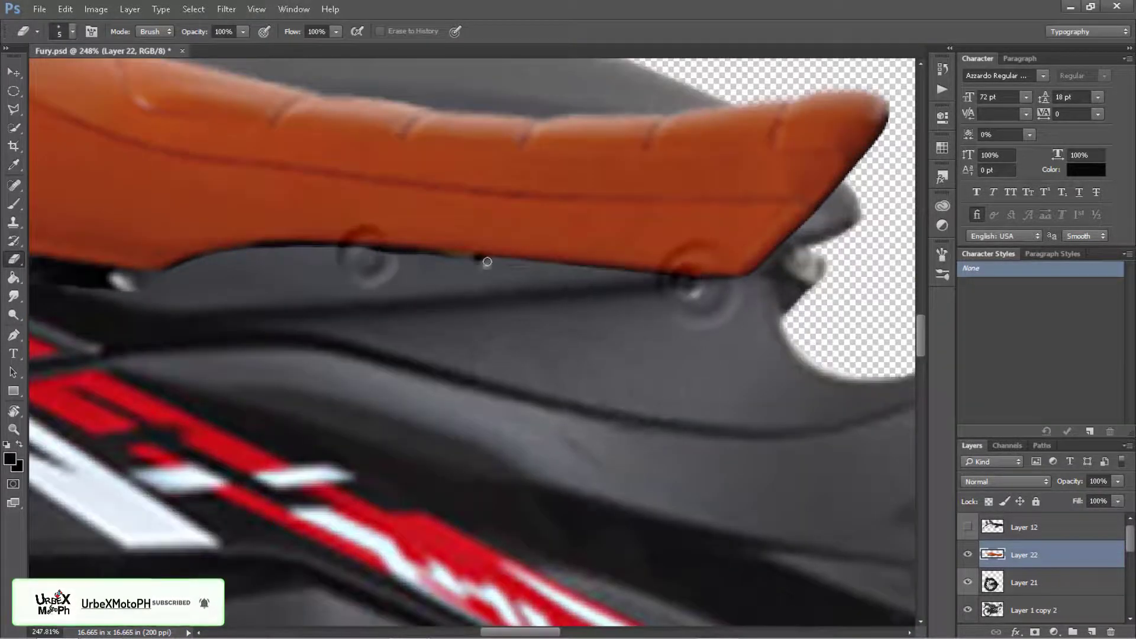
mouse_move(695, 285)
left_mouse_down()
mouse_move(261, 246)
mouse_move(197, 260)
left_mouse_up()
scroll(197, 261, "down", 2)
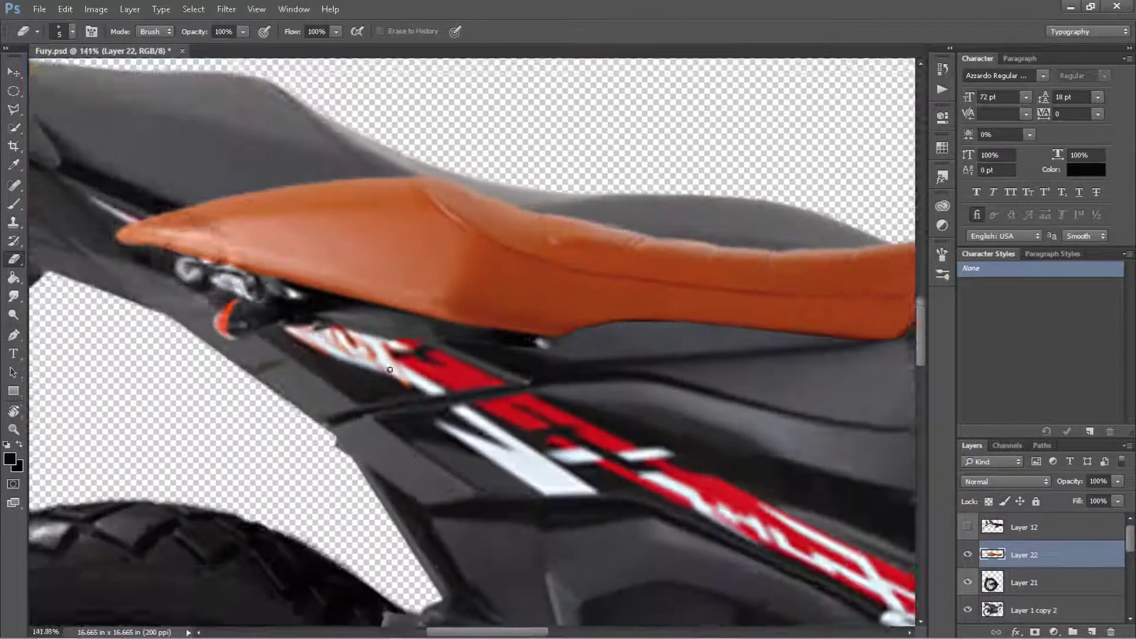
scroll(370, 367, "up", 3)
Erase dark blotches up to the seat tip and nudge the seat into place.
mouse_move(339, 362)
left_mouse_down()
mouse_move(473, 379)
mouse_move(595, 234)
mouse_move(619, 165)
left_mouse_up()
scroll(617, 168, "up", 2)
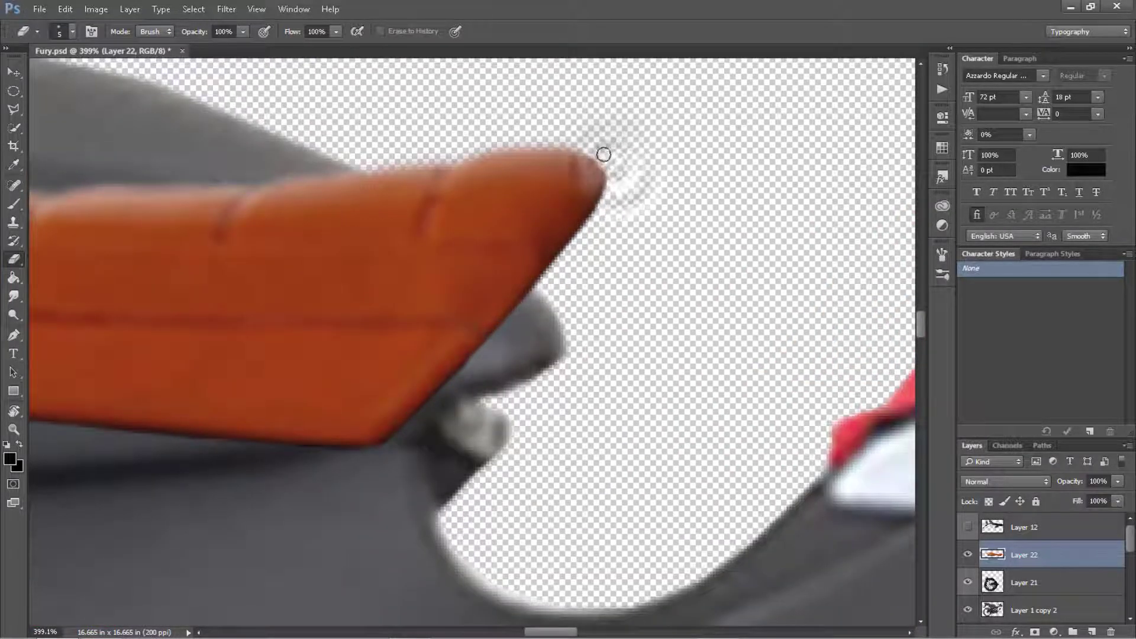
scroll(600, 216, "down", 4)
scroll(592, 203, "down", 4)
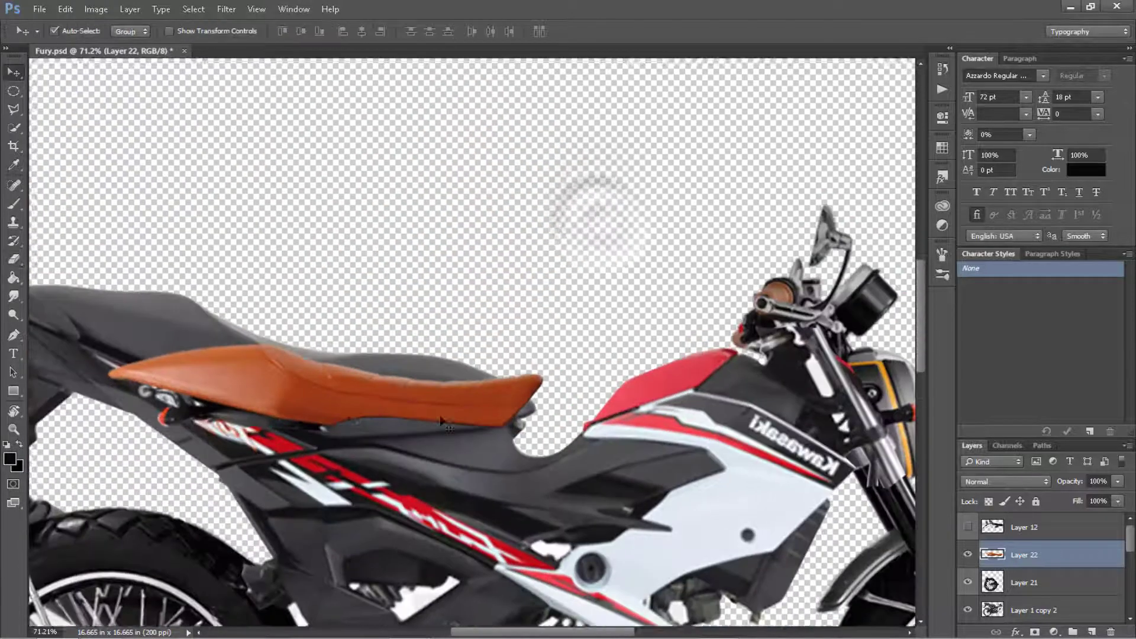
key("v")
mouse_move(460, 321)
left_mouse_down()
mouse_move(469, 325)
mouse_move(461, 311)
left_mouse_up()
Erase the rear tail section and red tail light on Layer 1 copy 2.
scroll(461, 310, "down", 2)
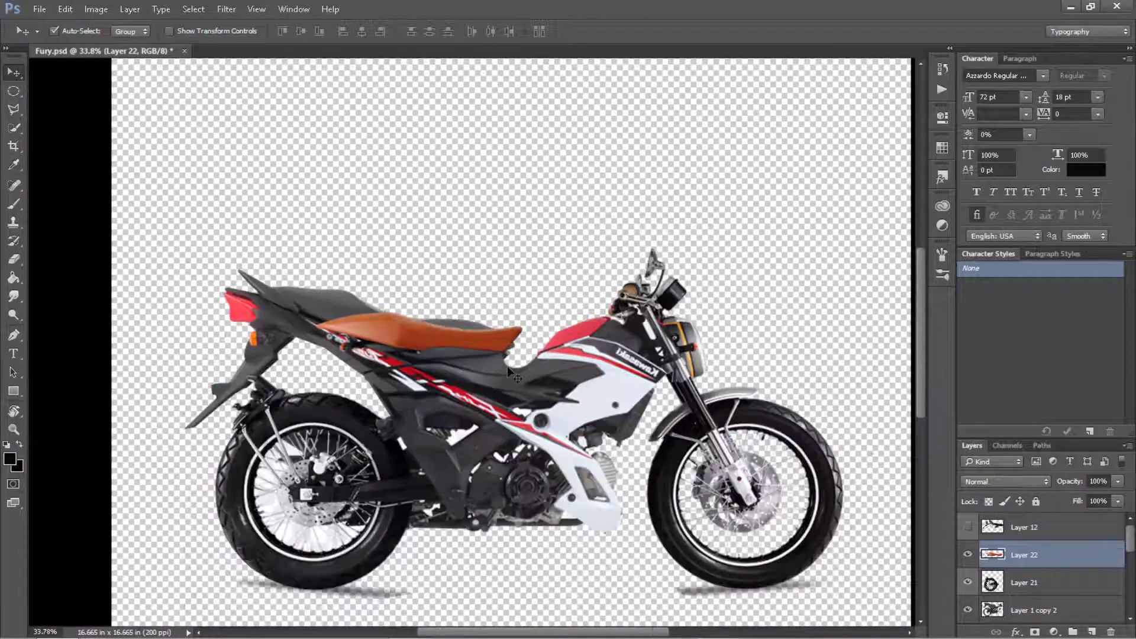
left_click(506, 365)
key("e")
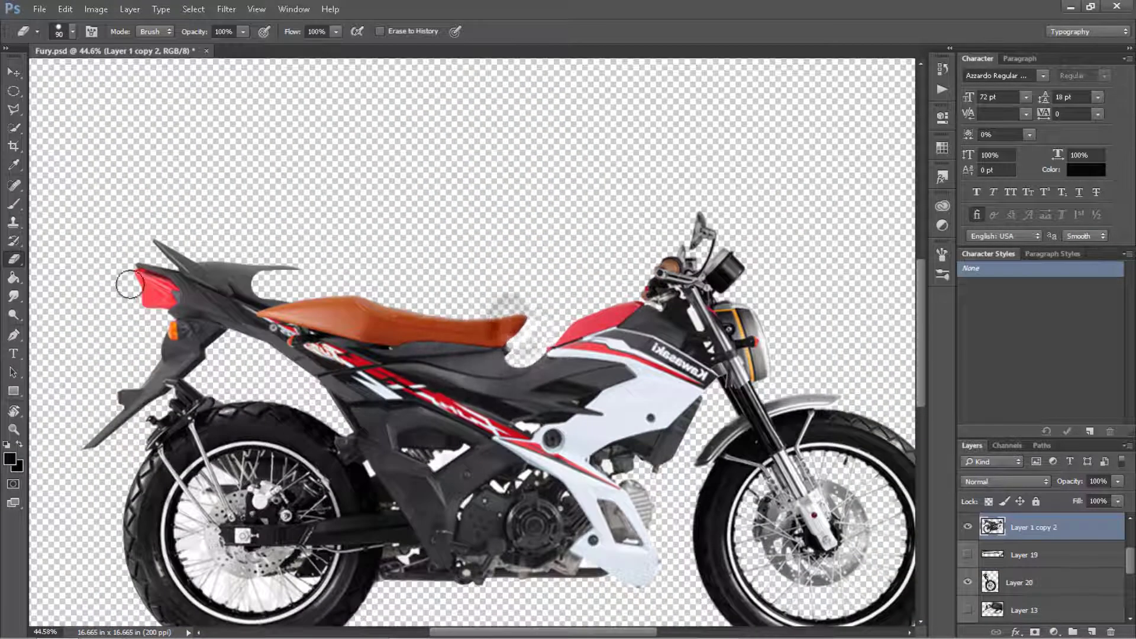
left_click_drag(130, 285, 409, 222)
scroll(213, 271, "up", 2)
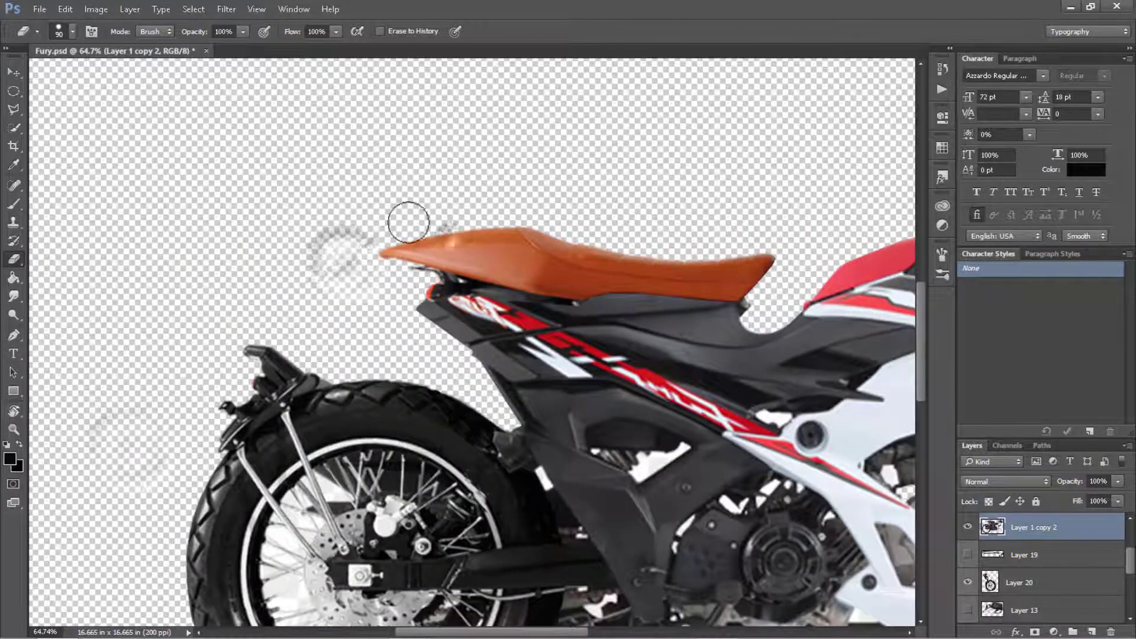
scroll(408, 221, "up", 1)
Outline the rear panel with the Polygonal Lasso, then deselect.
key("l")
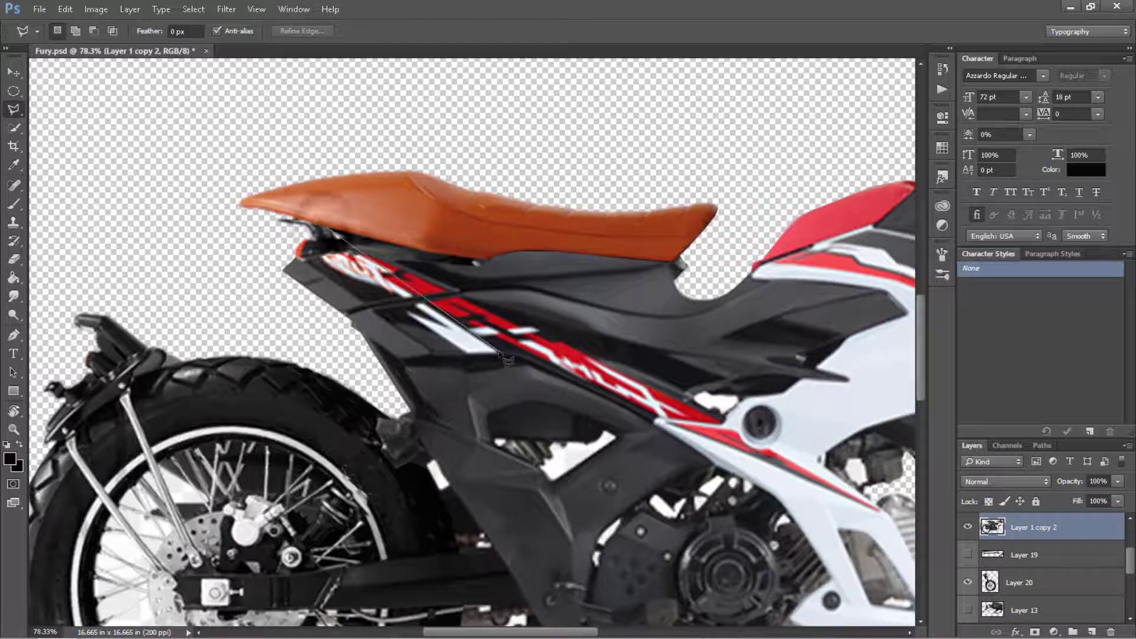
left_click(395, 360)
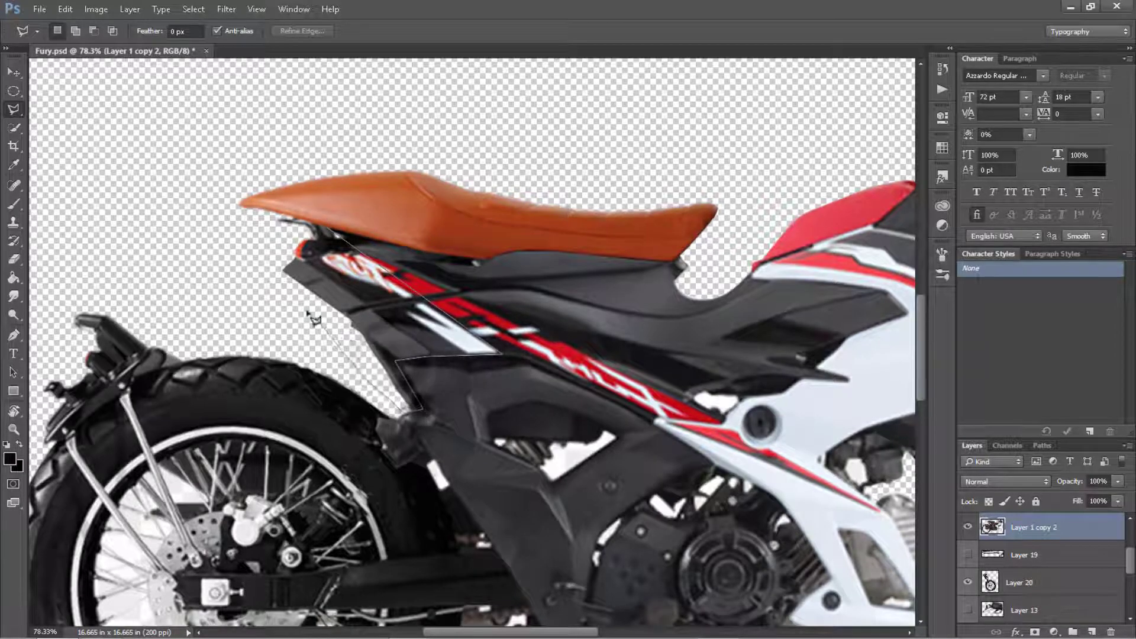
key("ctrl+0")
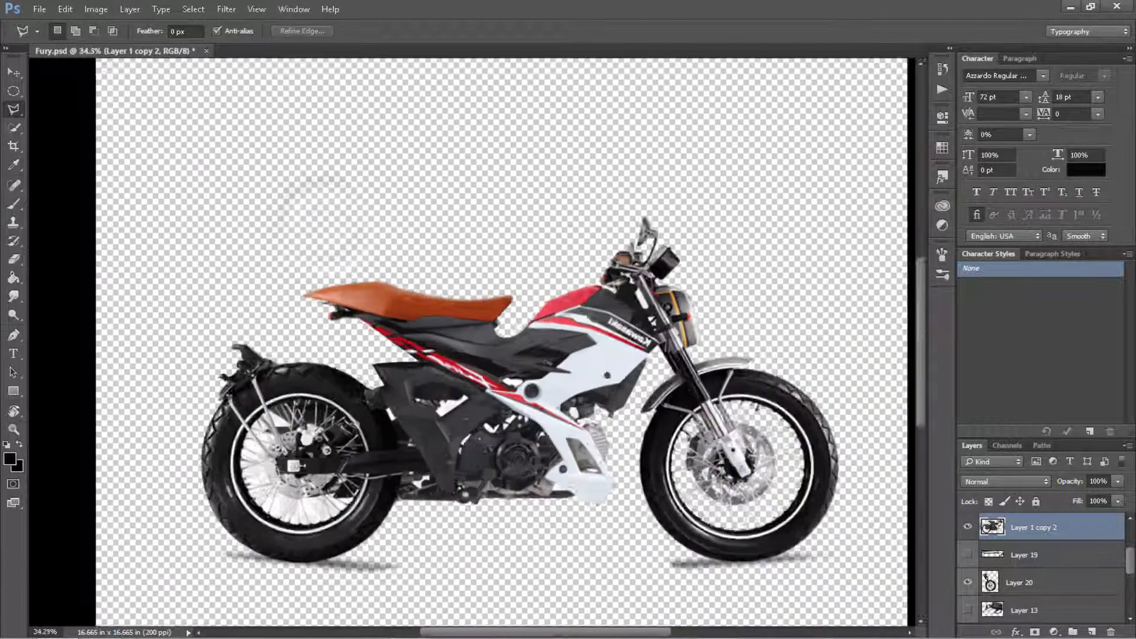
scroll(408, 370, "up", 3)
scroll(408, 370, "up", 2)
scroll(408, 370, "up", 1)
scroll(455, 319, "up", 1)
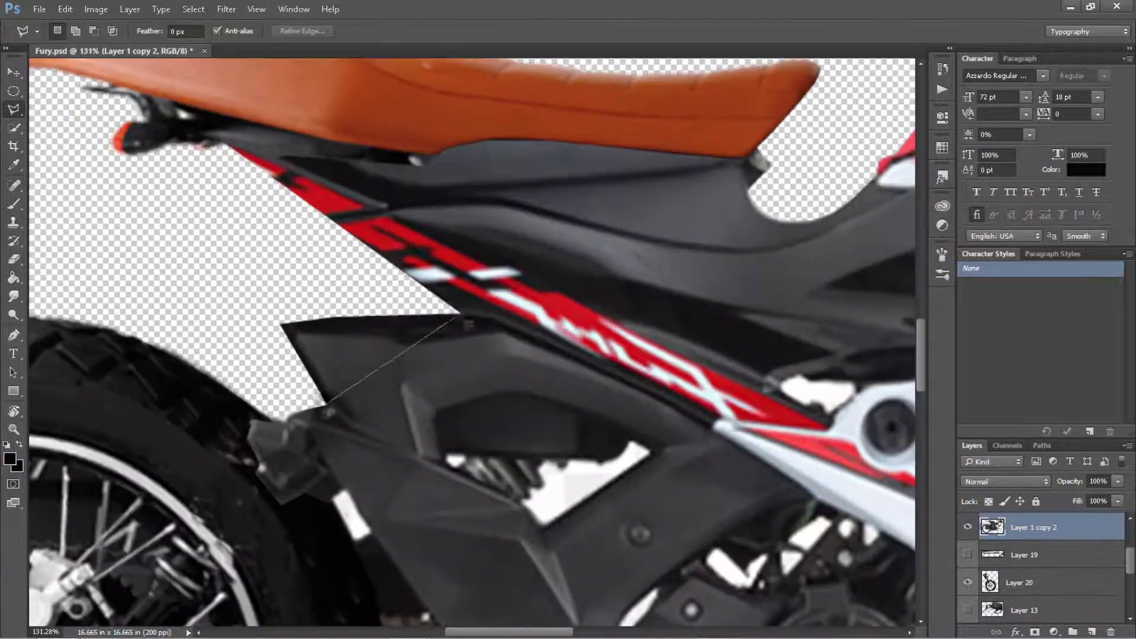
double_click(455, 319)
scroll(462, 414, "down", 5)
scroll(462, 420, "up", 2)
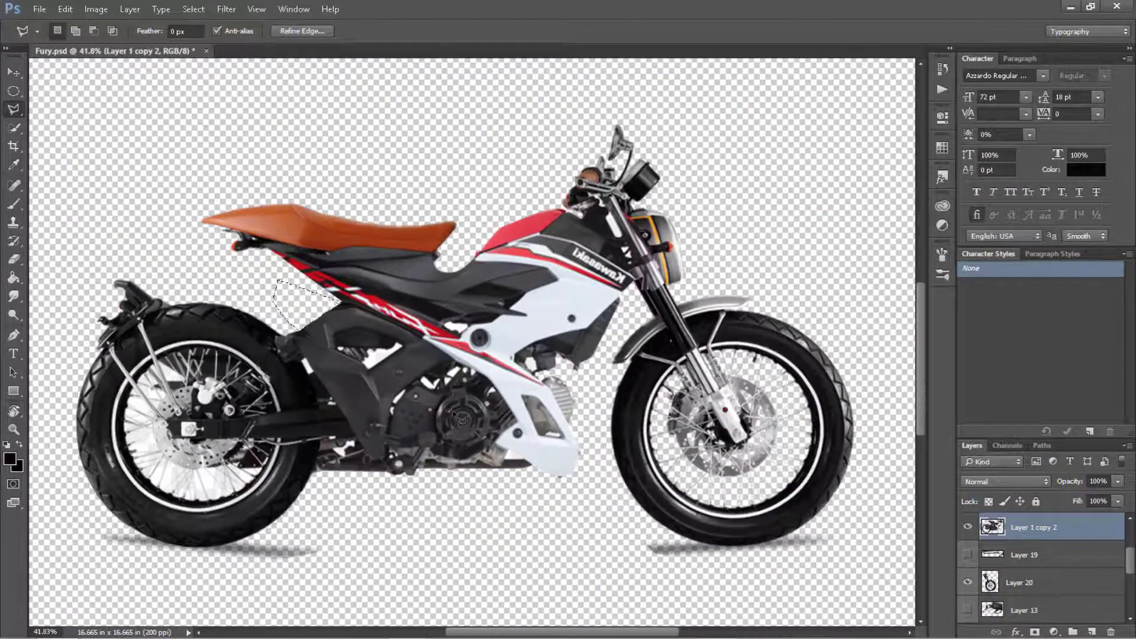
key("ctrl+d")
scroll(449, 397, "down", 1)
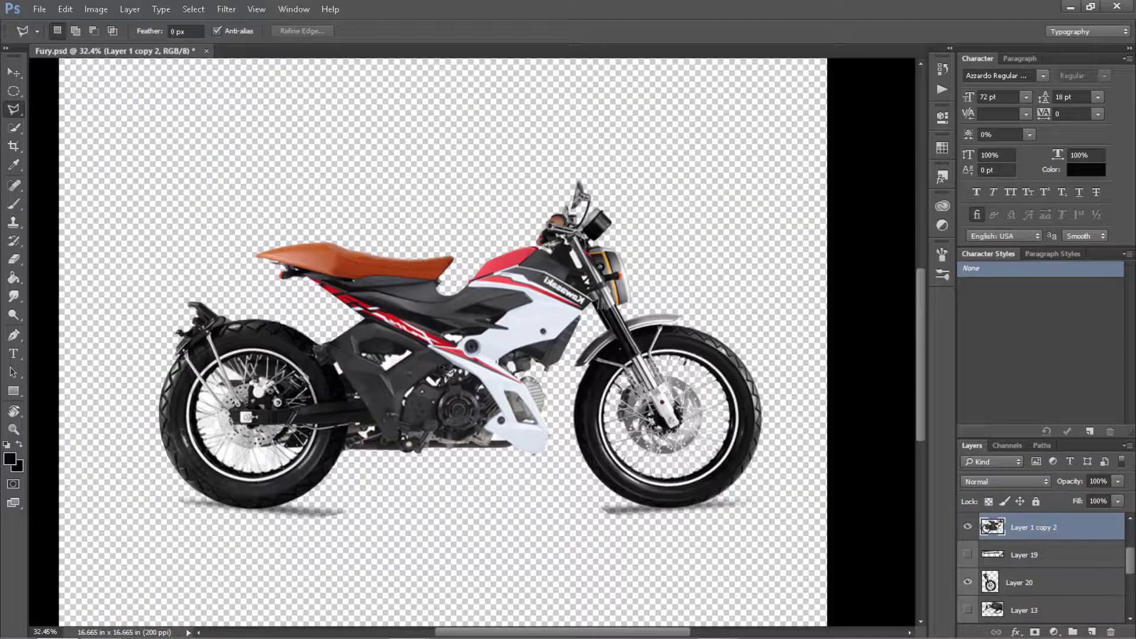
scroll(445, 372, "up", 4)
Draw a curved fender path over the rear tyre and turn it into a selection.
scroll(255, 305, "up", 1)
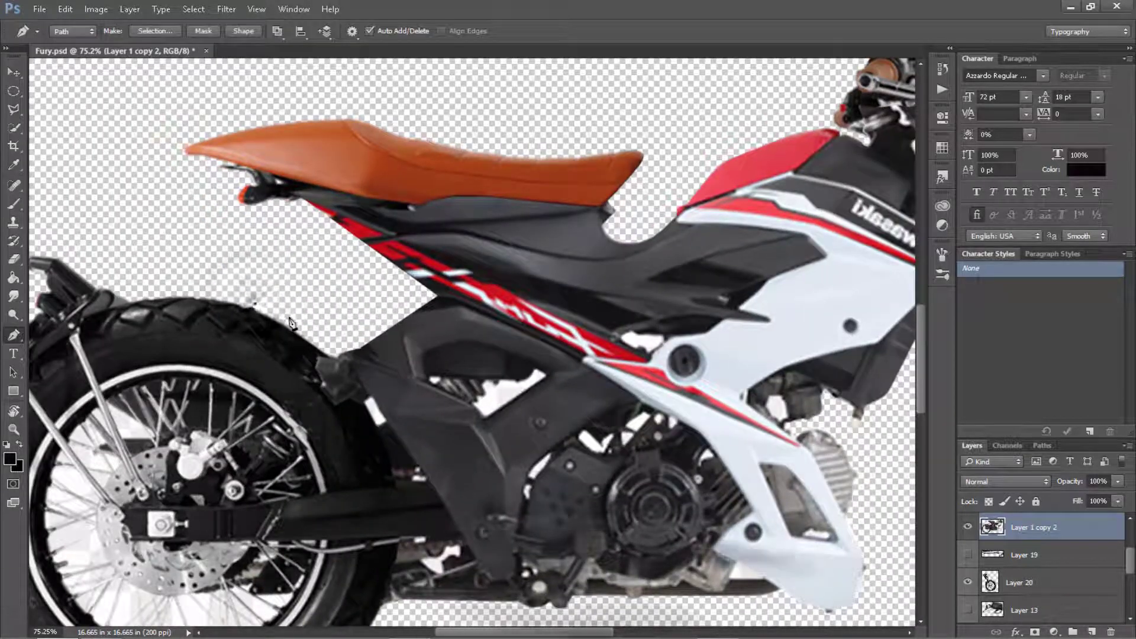
left_click(254, 304)
left_click_drag(304, 325, 327, 346)
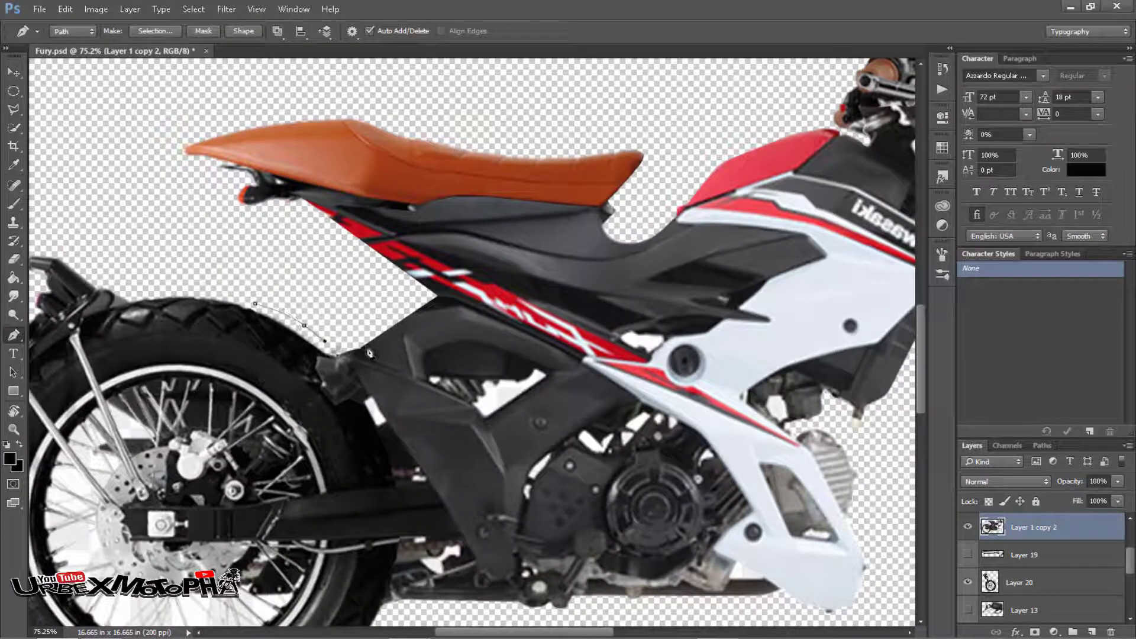
left_click_drag(315, 294, 317, 294)
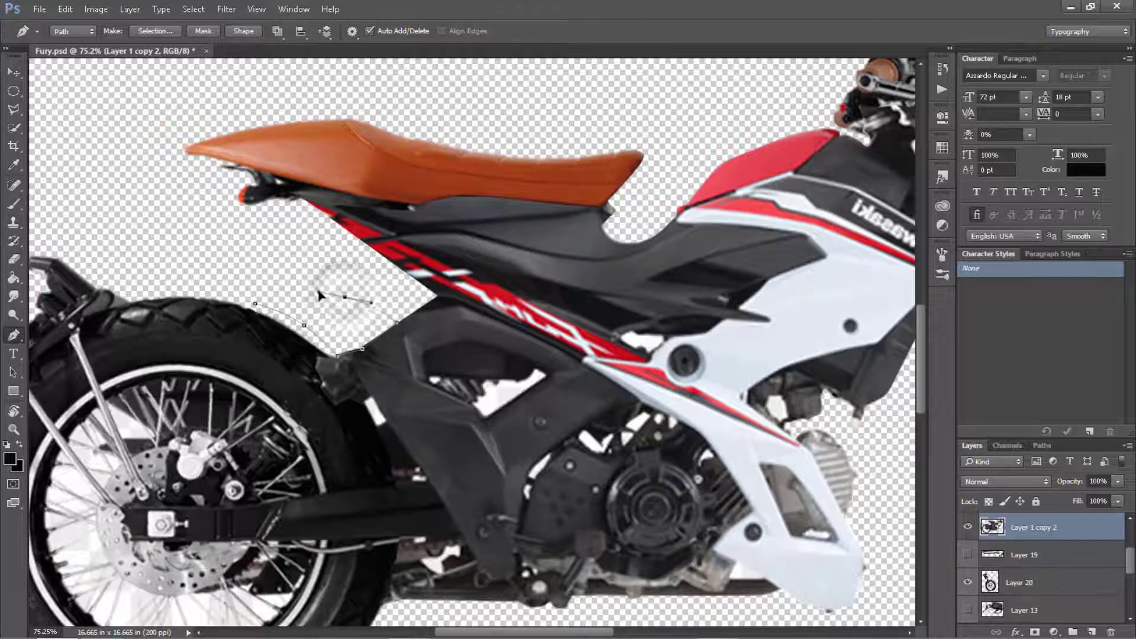
right_click(368, 346)
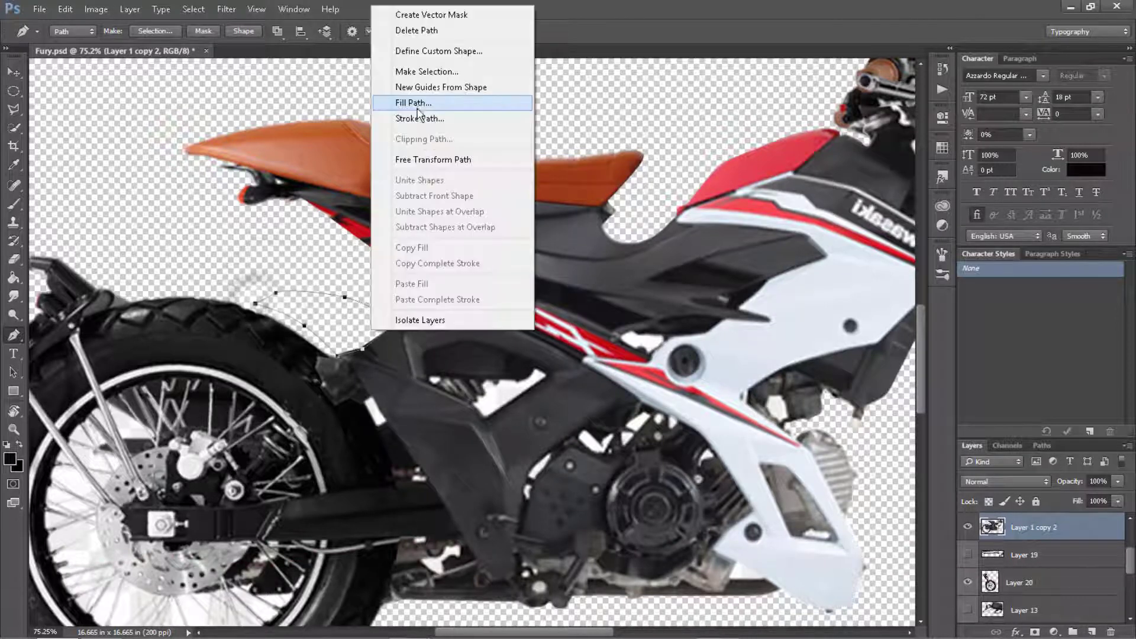
left_click(455, 71)
Paint the fender selection dark grey with a large brush.
key("Return")
key("b")
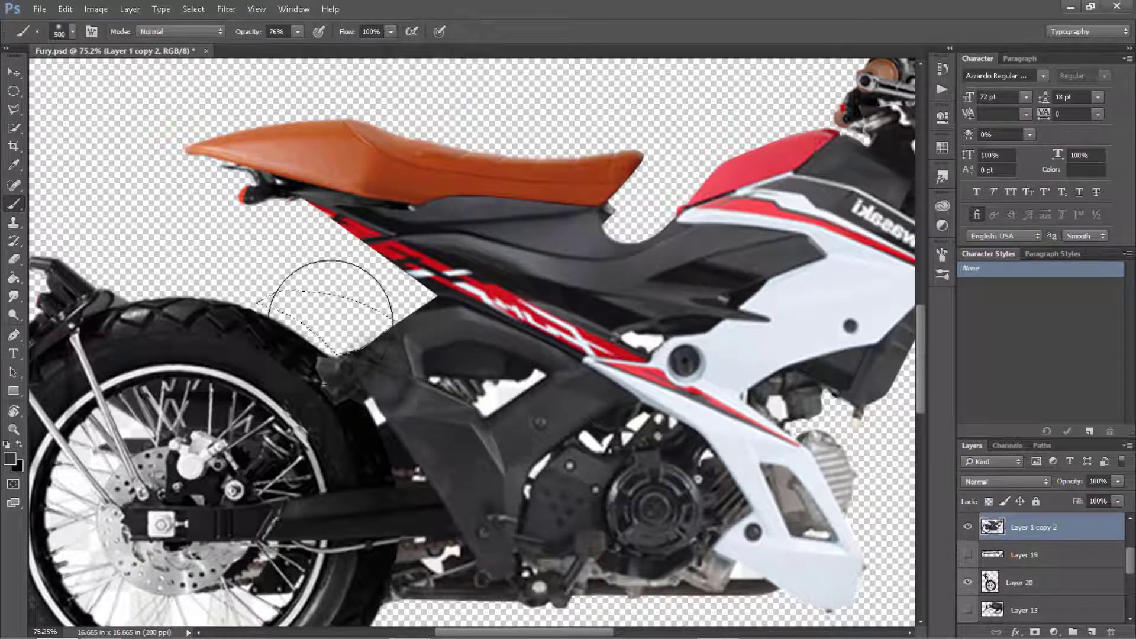
left_click_drag(384, 383, 392, 380)
scroll(393, 380, "down", 3)
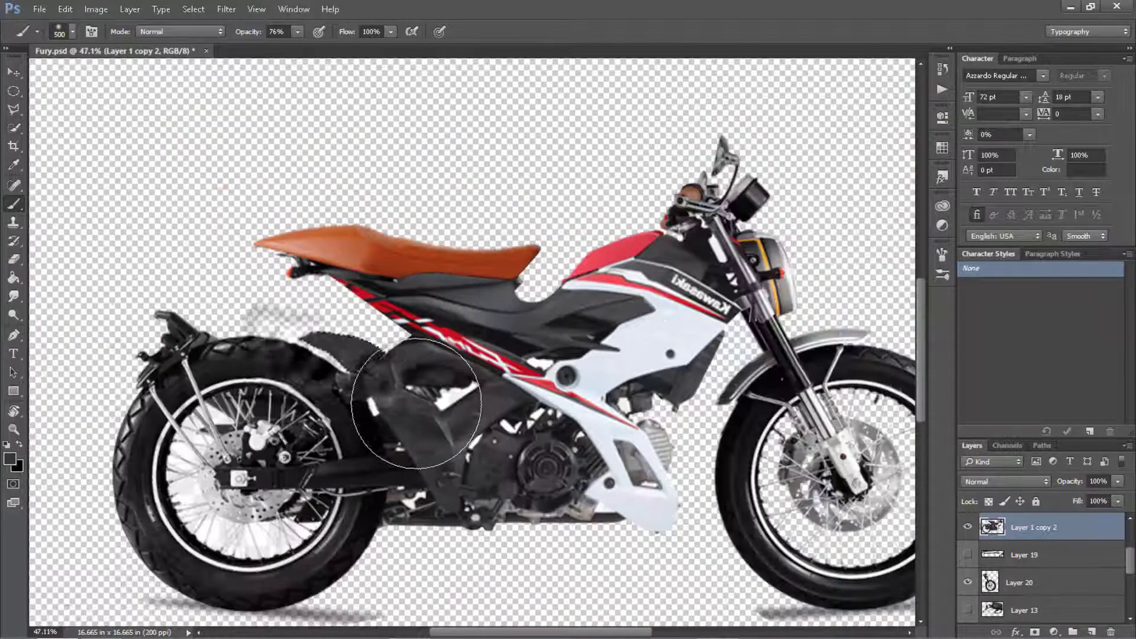
scroll(385, 378, "up", 3)
scroll(374, 333, "up", 3)
scroll(373, 333, "down", 1)
key("bracketleft")
key("bracketleft")
key("bracketleft")
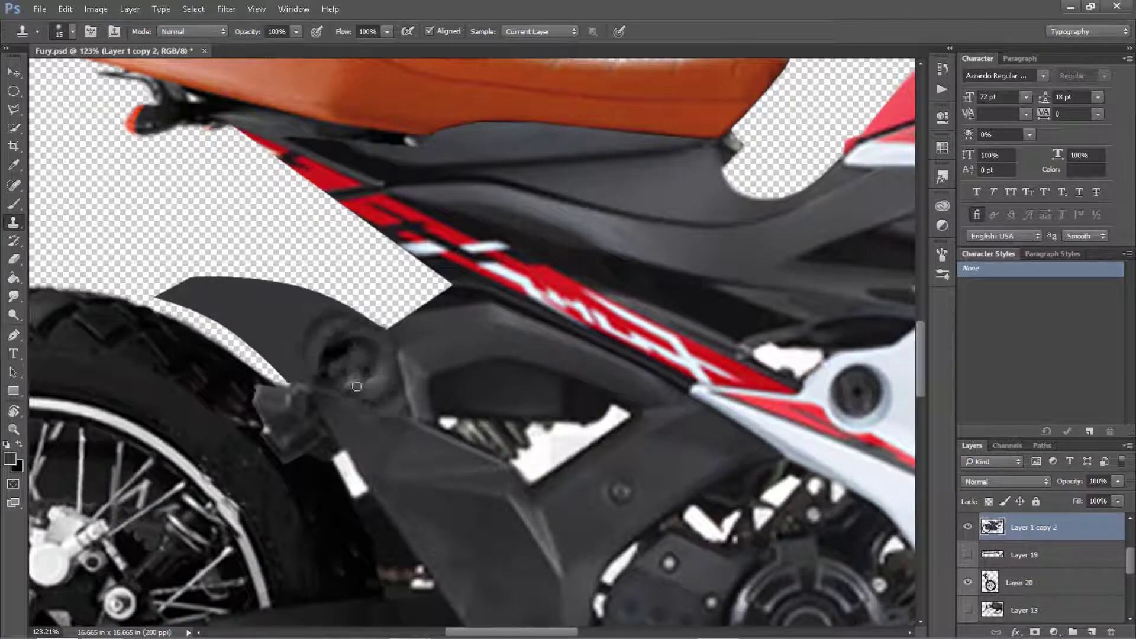
Smooth over the fender's bolt area and erase faint smudges above the fender.
scroll(177, 293, "up", 1)
left_click_drag(331, 361, 284, 402)
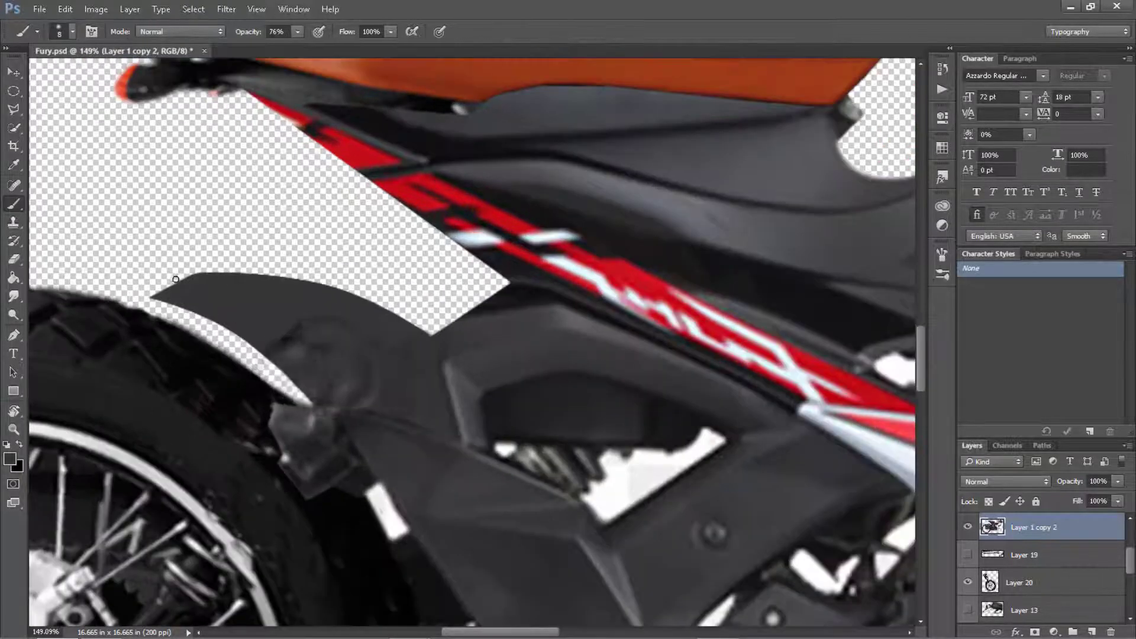
key("e")
scroll(176, 278, "up", 3)
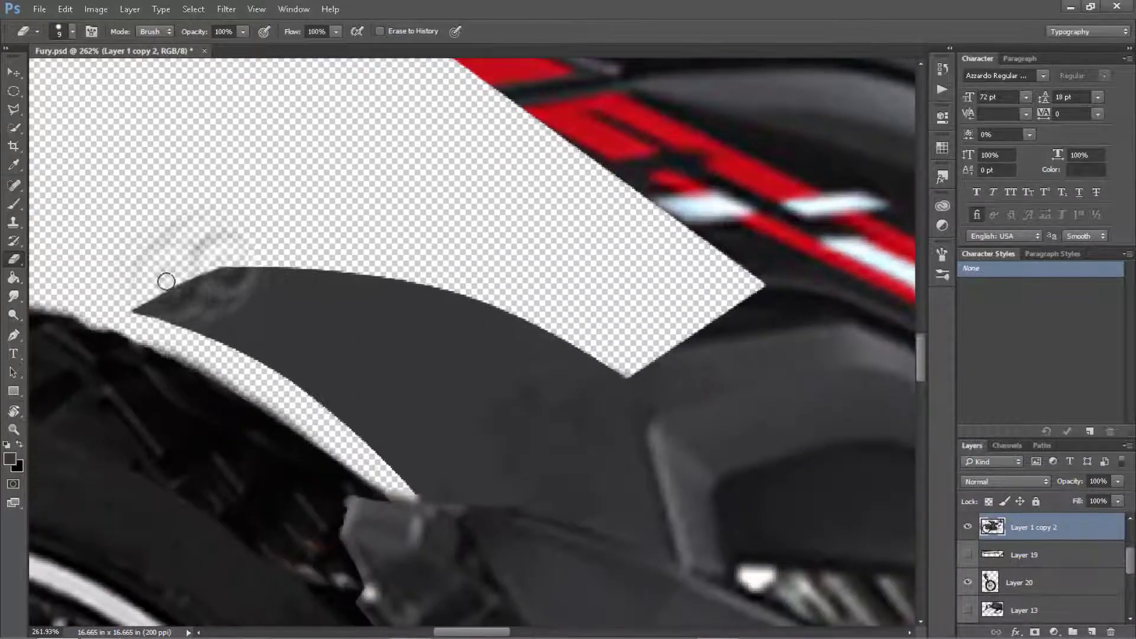
mouse_move(165, 271)
left_mouse_down()
mouse_move(223, 256)
mouse_move(150, 288)
left_mouse_up()
scroll(398, 436, "down", 2)
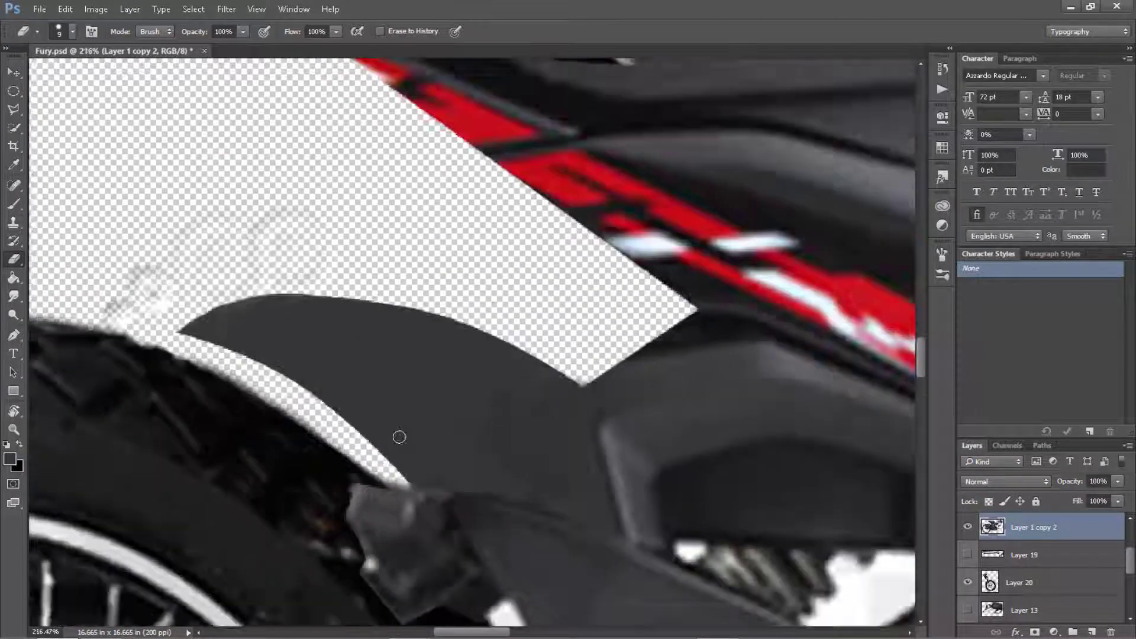
scroll(398, 436, "down", 3)
scroll(418, 427, "up", 3)
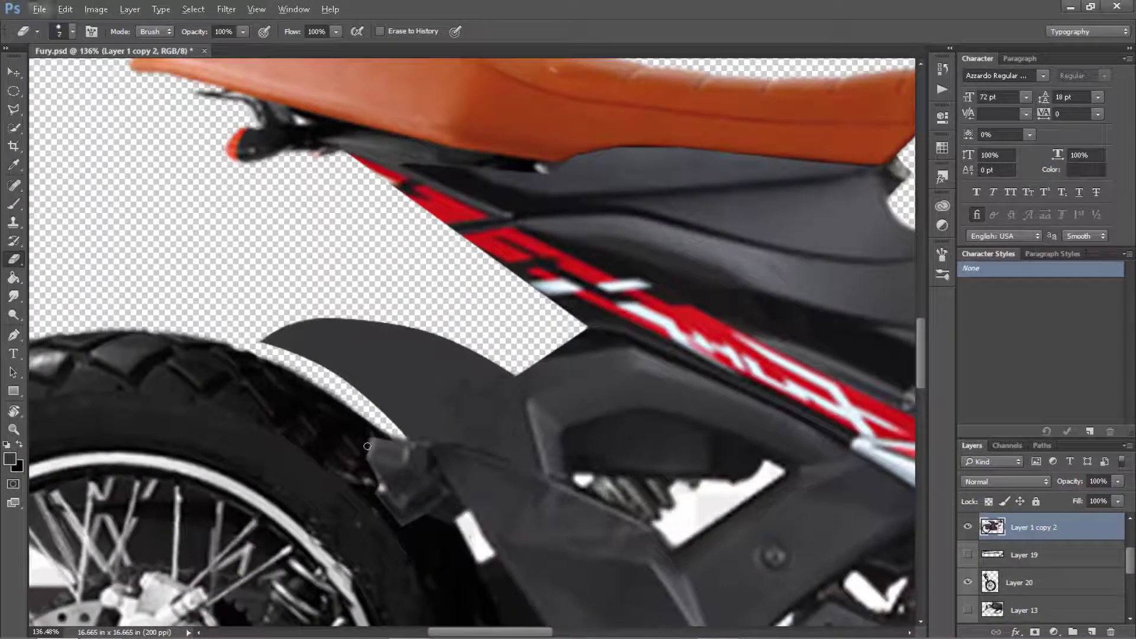
scroll(365, 424, "up", 2)
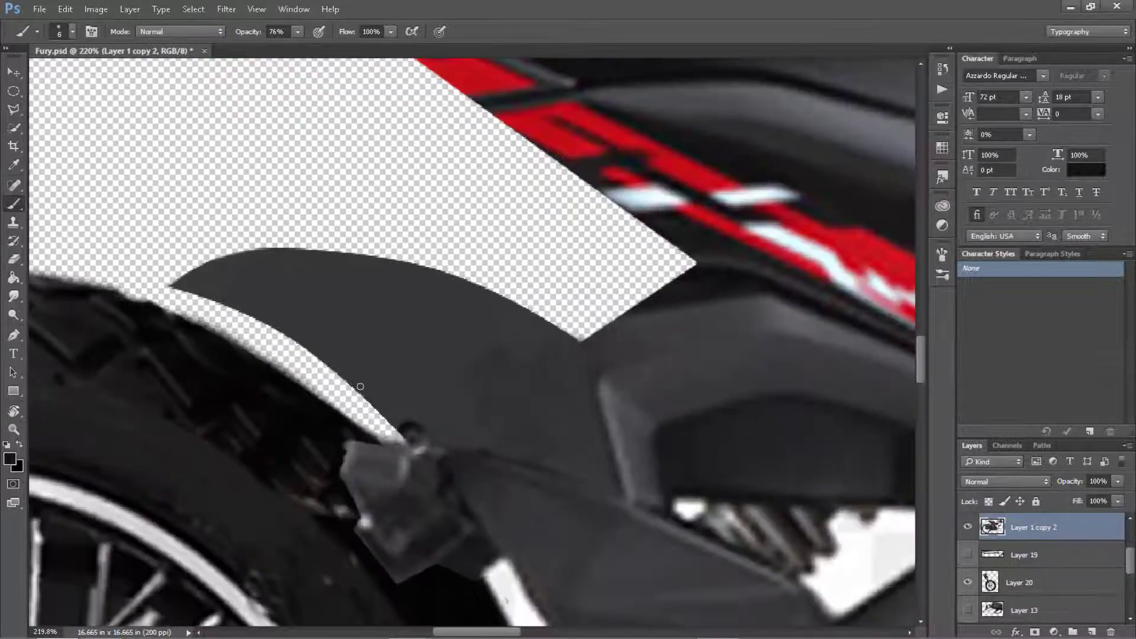
Paint dark grey along the fender's lower edge and over the bolt detail below it.
left_click_drag(275, 321, 184, 288)
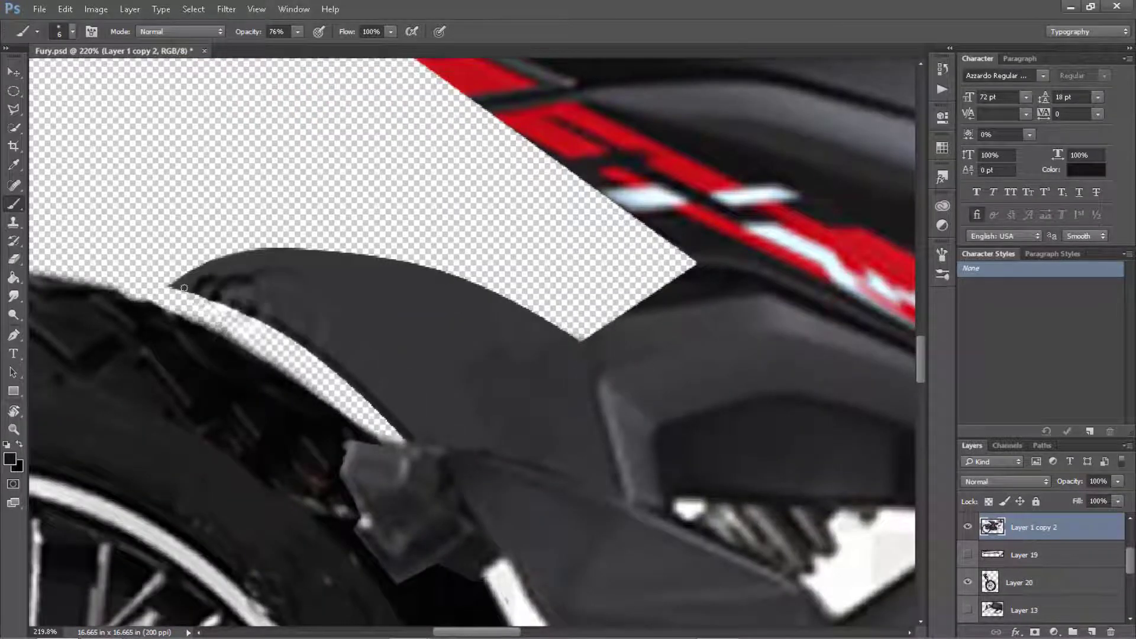
scroll(224, 259, "down", 3)
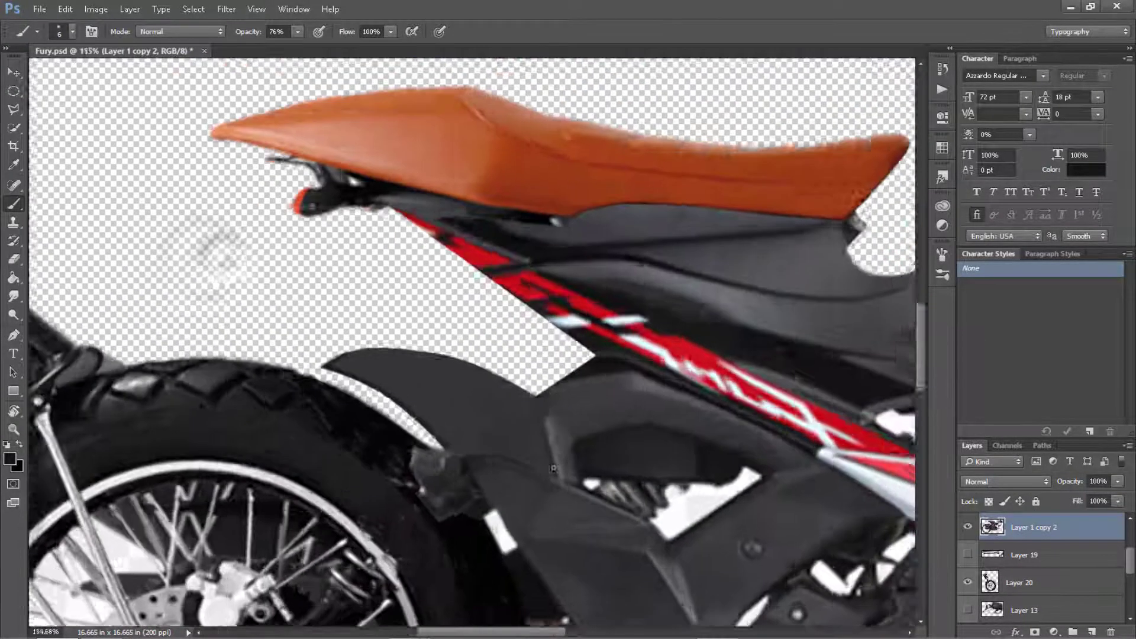
scroll(539, 402, "up", 2)
left_click_drag(538, 391, 557, 349)
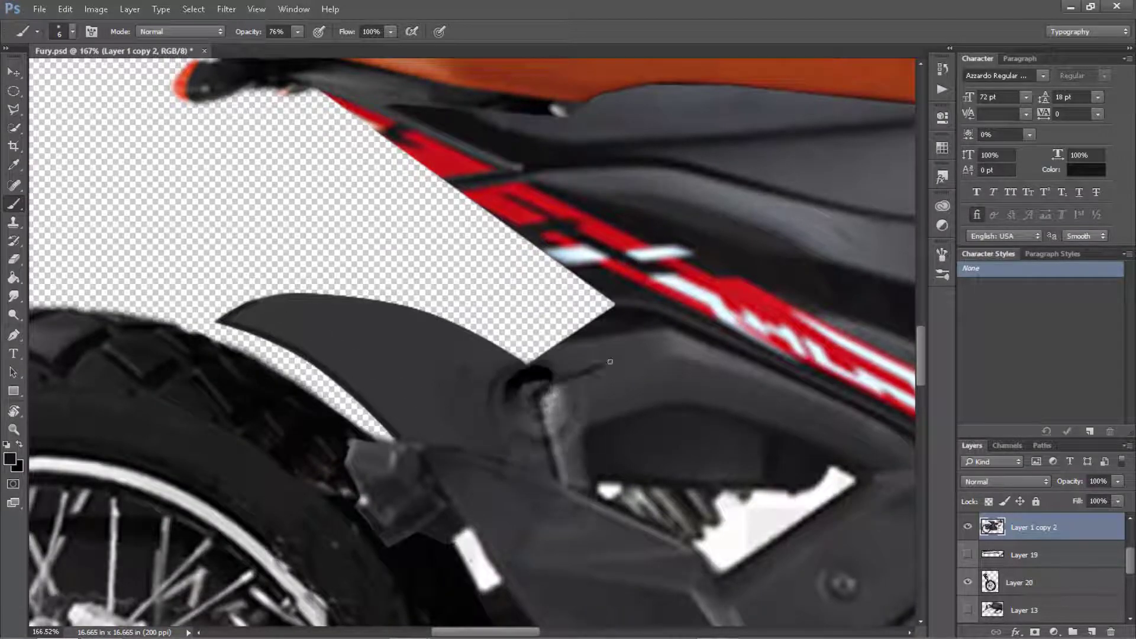
scroll(554, 347, "down", 1)
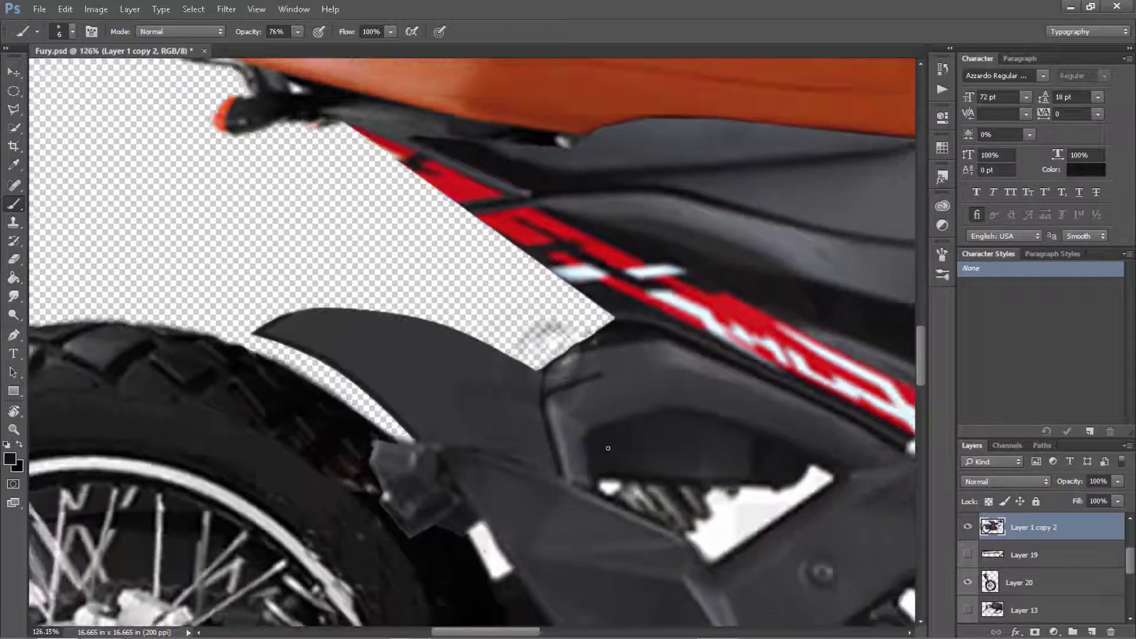
scroll(538, 330, "down", 2)
scroll(616, 461, "up", 3)
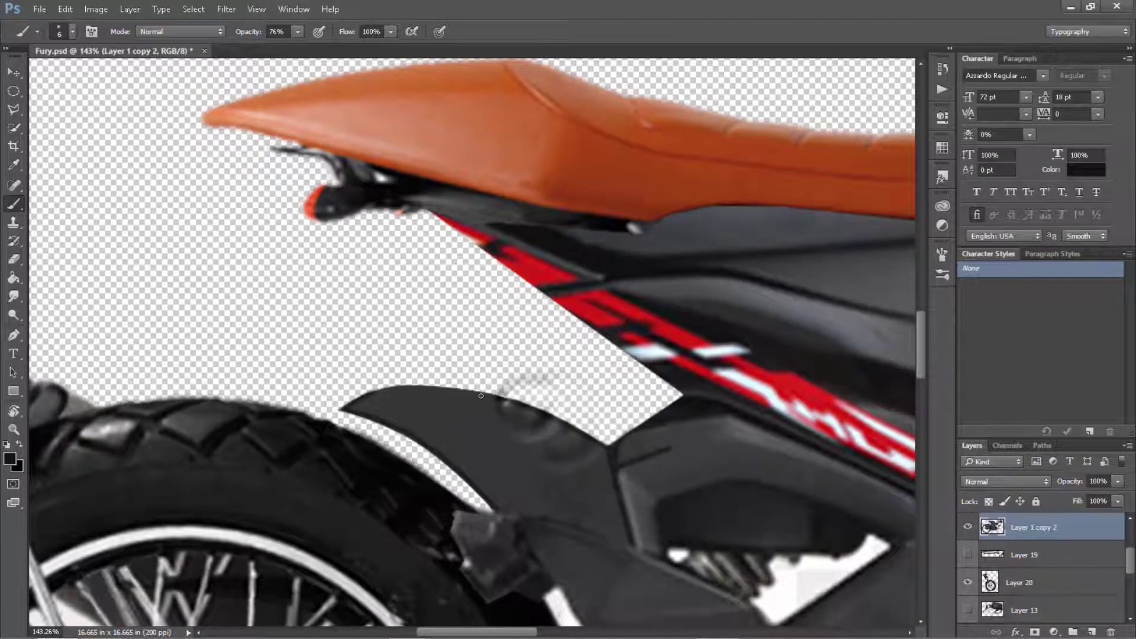
scroll(414, 403, "down", 1)
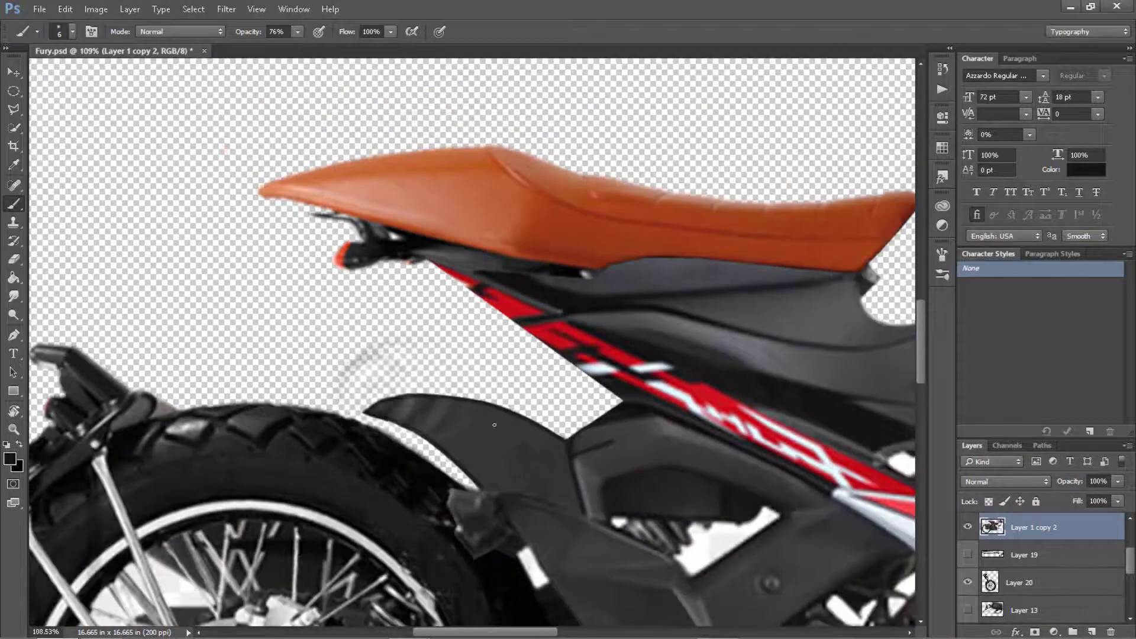
scroll(437, 414, "up", 1)
scroll(442, 418, "up", 1)
key("ctrl+0")
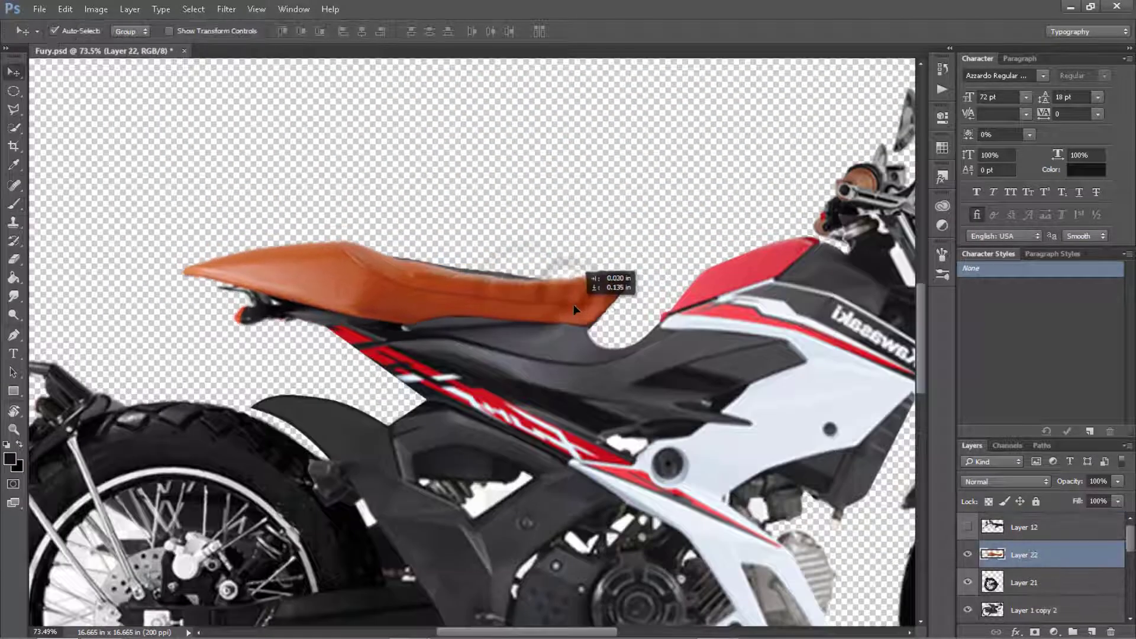
Move the seat lower onto the frame and stretch it slightly further left.
left_click_drag(576, 296, 584, 362)
key("ctrl+0")
scroll(586, 364, "up", 3)
key("ctrl+t")
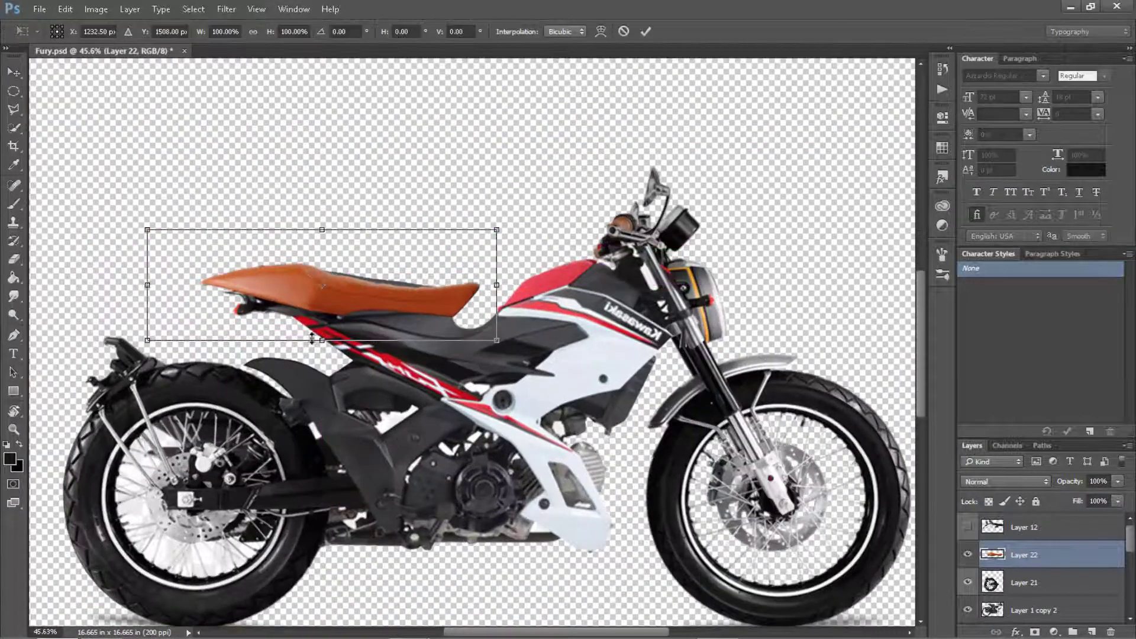
left_click_drag(160, 284, 152, 274)
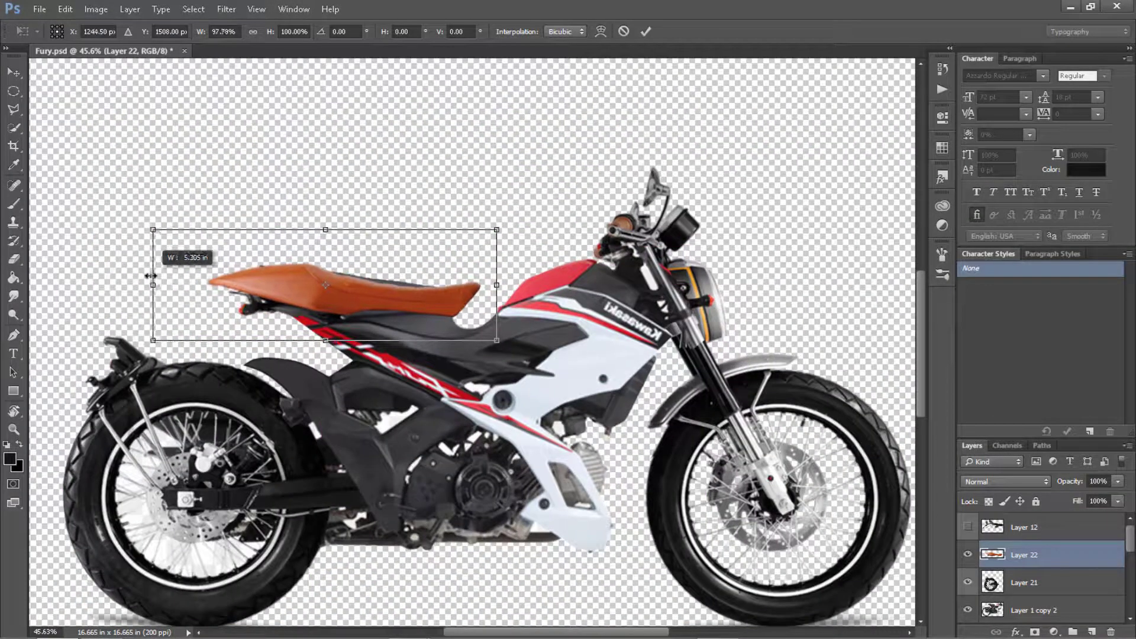
key("Return")
Stretch the seat taller, to about 109%.
key("e")
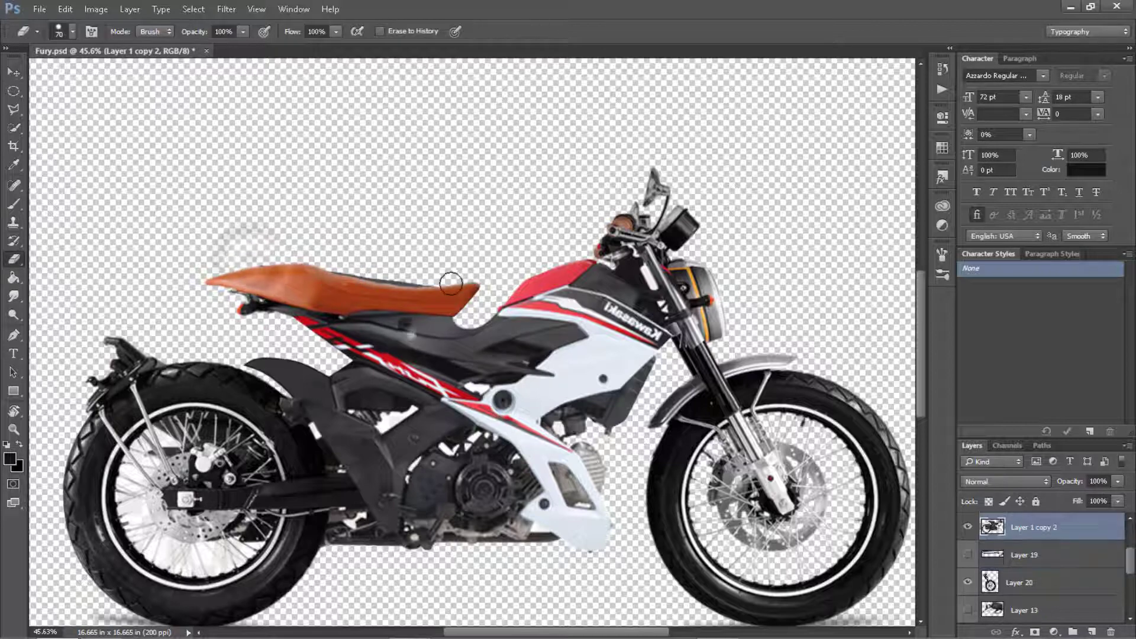
key("ctrl+t")
left_click_drag(324, 228, 324, 220)
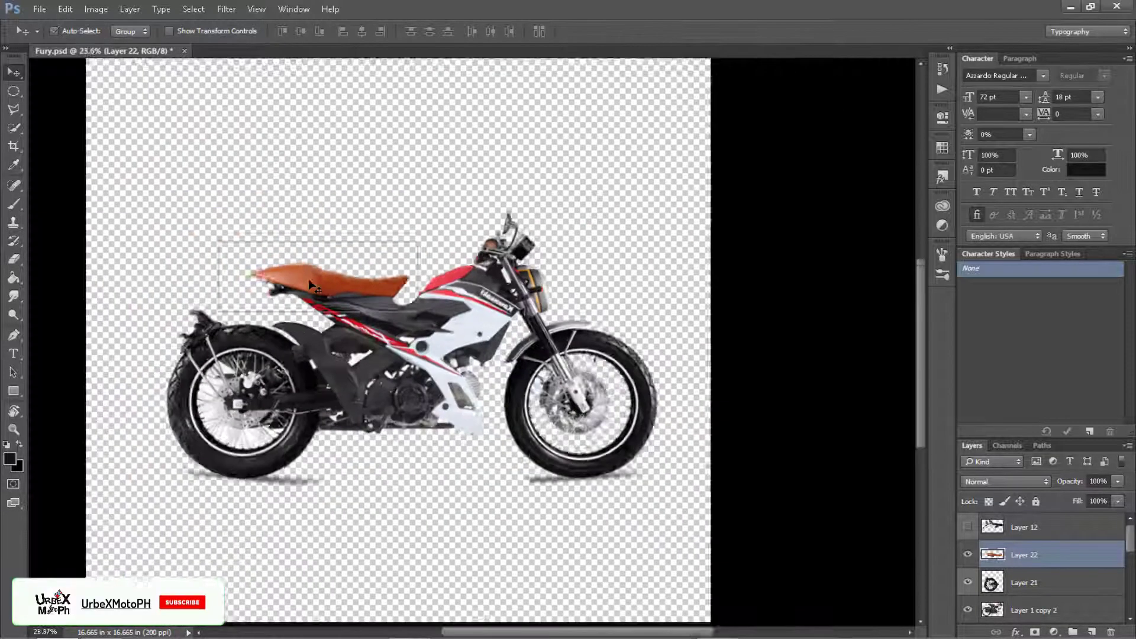
Switch to the Magic Eraser Tool and make Layer 1 copy 2 the working layer.
scroll(269, 280, "up", 3)
scroll(269, 279, "up", 3)
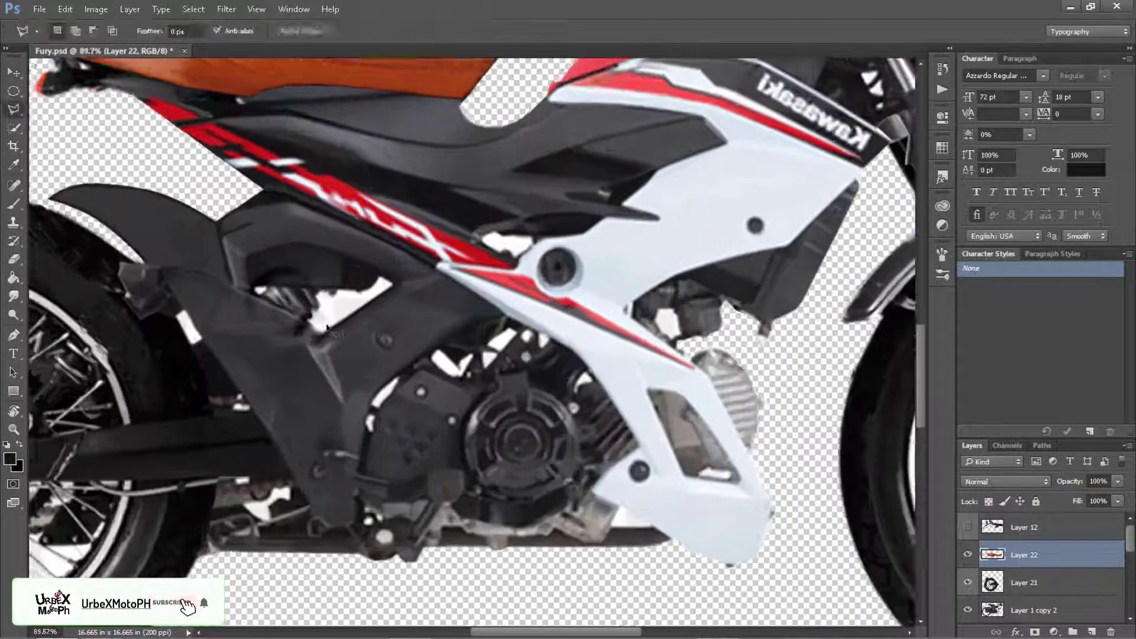
right_click(14, 259)
left_click(89, 280)
scroll(350, 301, "down", 2)
left_click(350, 302, "ctrl")
Erase the white patches beside the engine and in the gaps between engine parts.
left_click(354, 300)
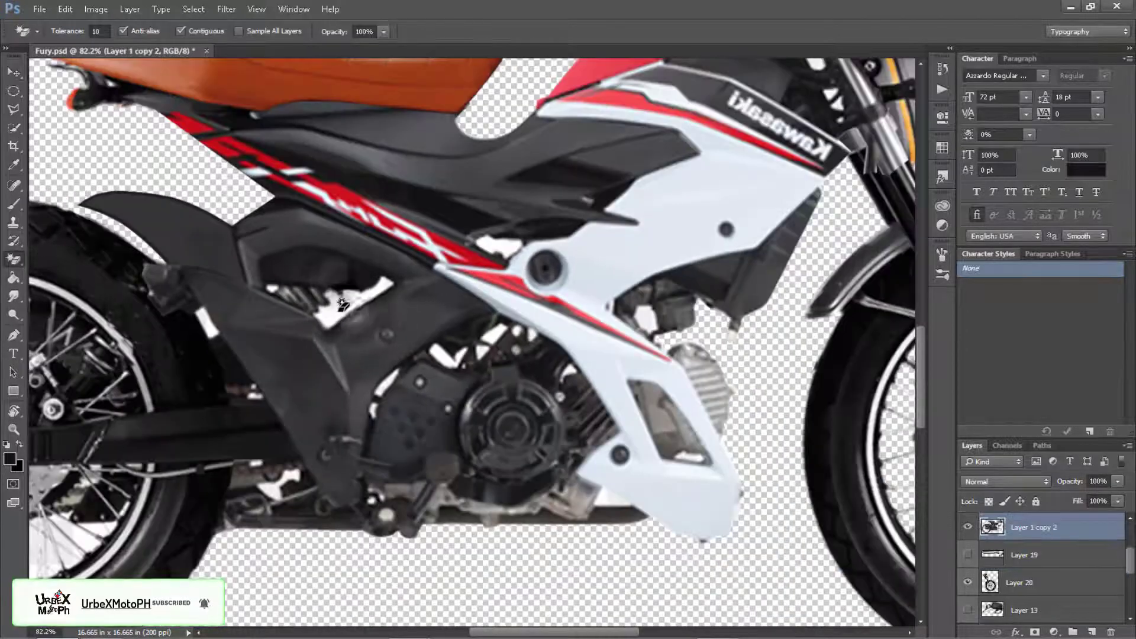
left_click(446, 355)
left_click(485, 334)
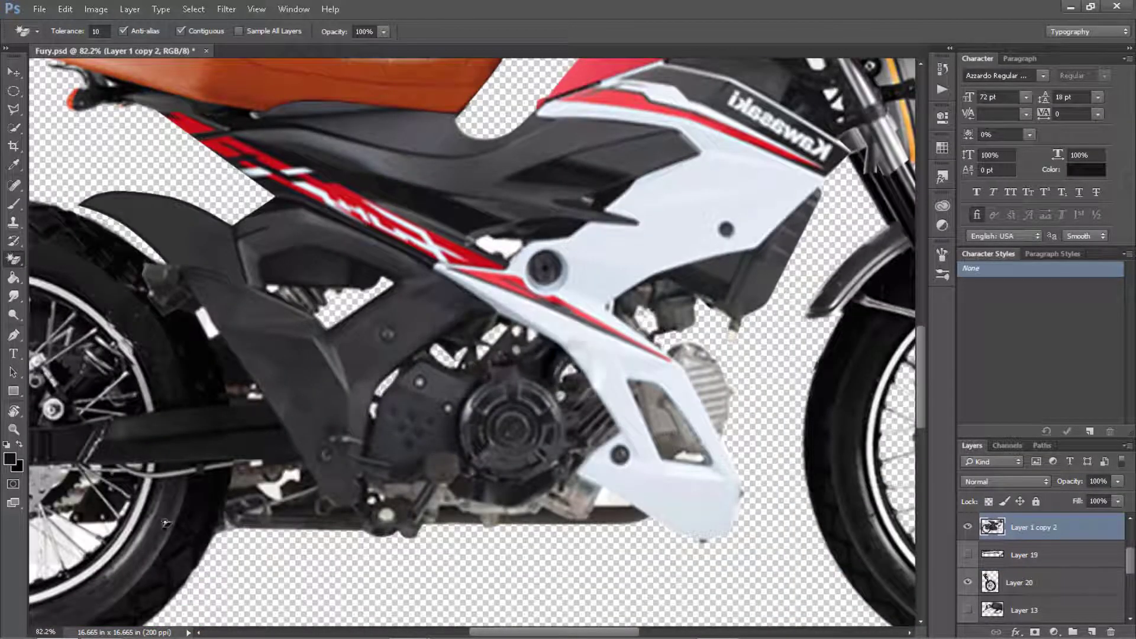
scroll(259, 457, "down", 3)
scroll(550, 459, "up", 2)
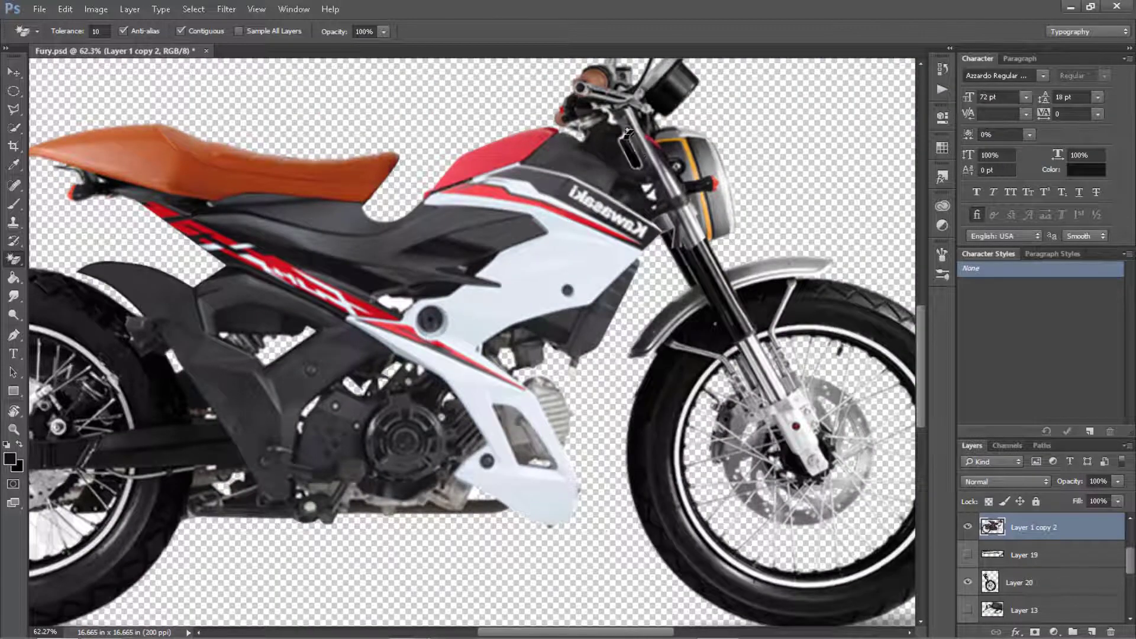
scroll(627, 131, "up", 3)
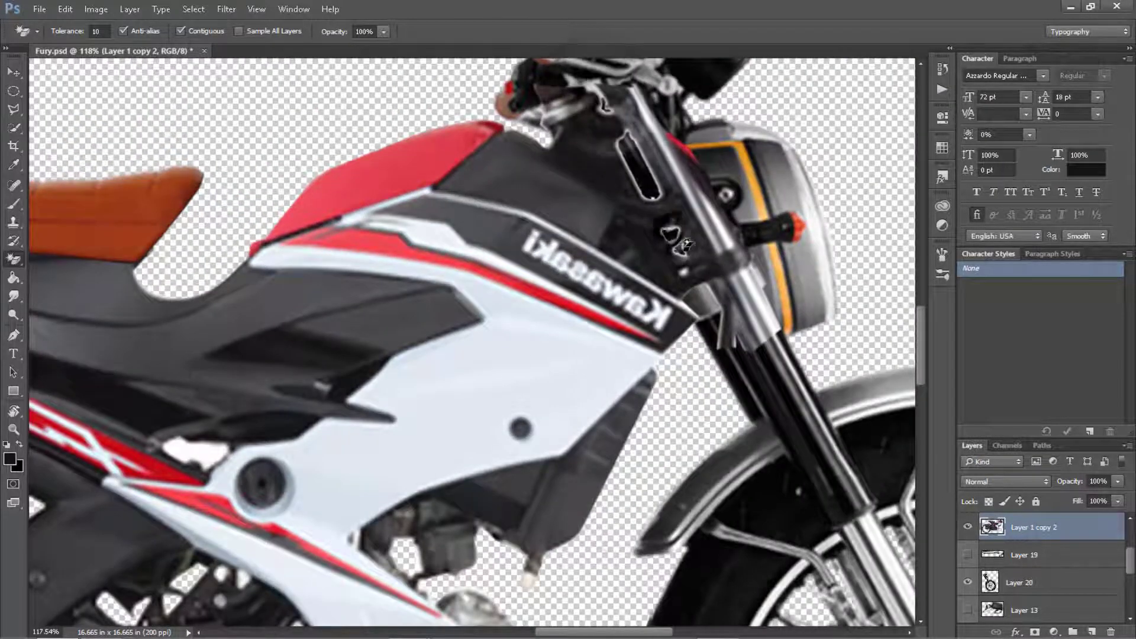
Make Layer 20 the working layer.
key("v")
scroll(662, 211, "down", 1)
scroll(680, 236, "down", 3)
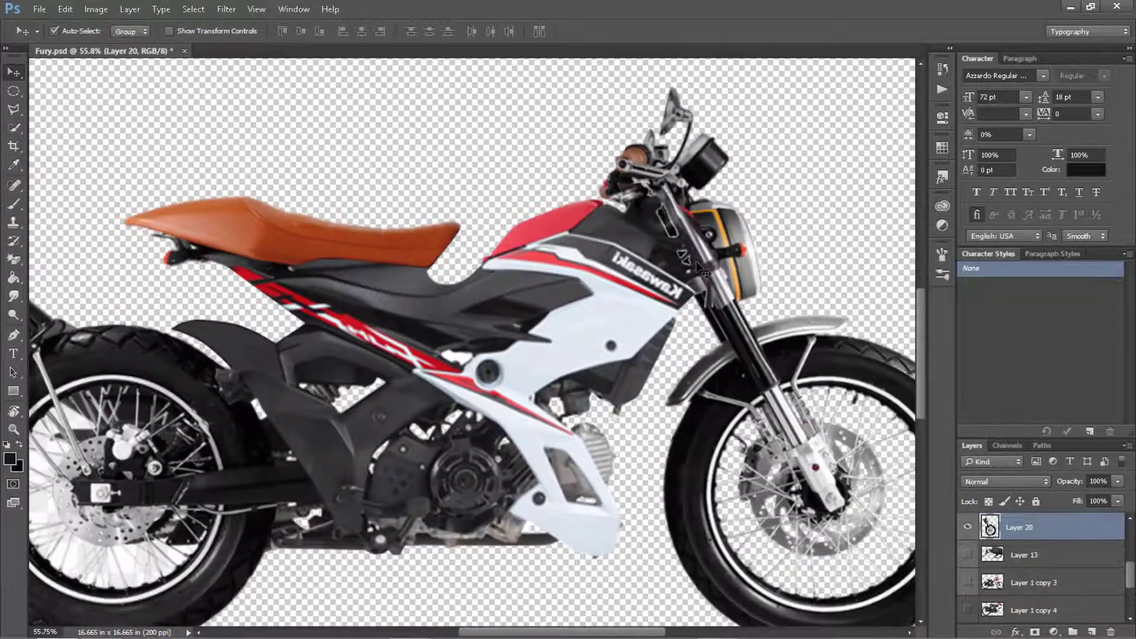
scroll(695, 261, "up", 3)
left_click(681, 262)
scroll(648, 236, "up", 1)
Lasso the fragments around the handlebars and headlight, delete them, and deselect.
key("l")
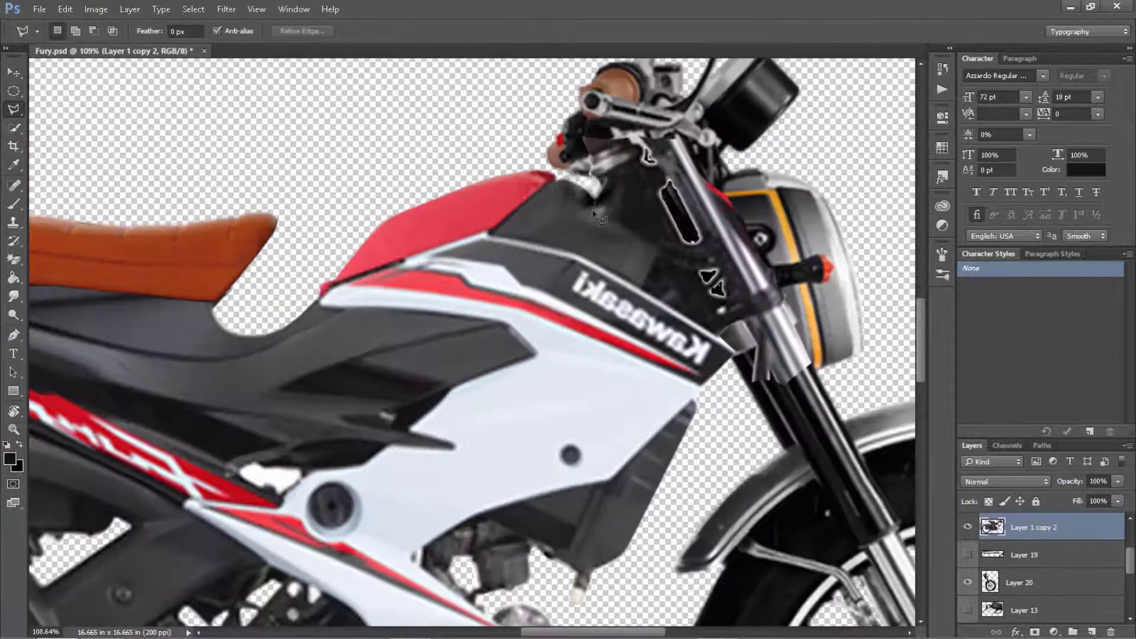
left_click(727, 343)
left_click(751, 408)
left_click(848, 394)
left_click(851, 211)
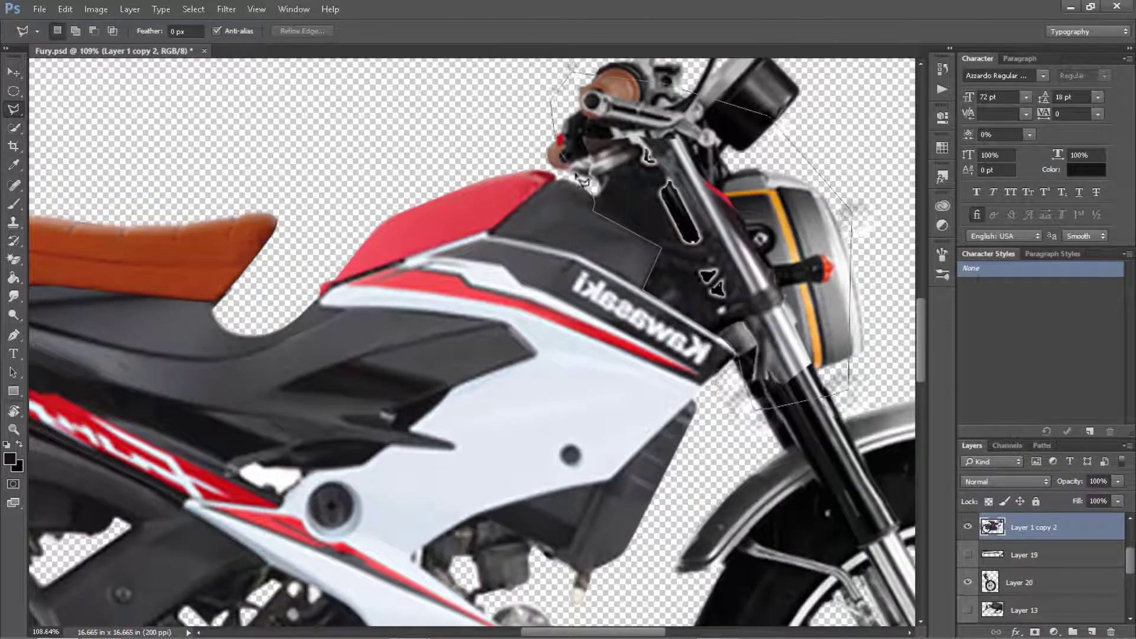
left_click(769, 119)
double_click(553, 83)
key("Delete")
key("ctrl+d")
scroll(680, 223, "down", 5)
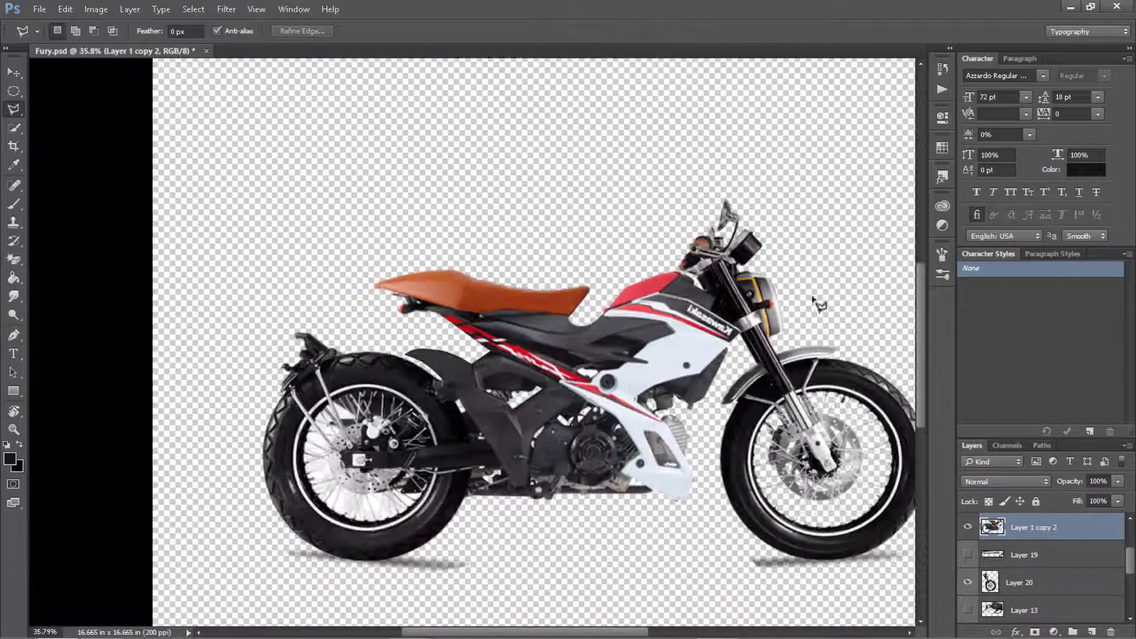
scroll(307, 452, "up", 4)
scroll(305, 449, "up", 1)
Erase the white showing between the rear-wheel spokes with the magic and brush erasers.
key("e")
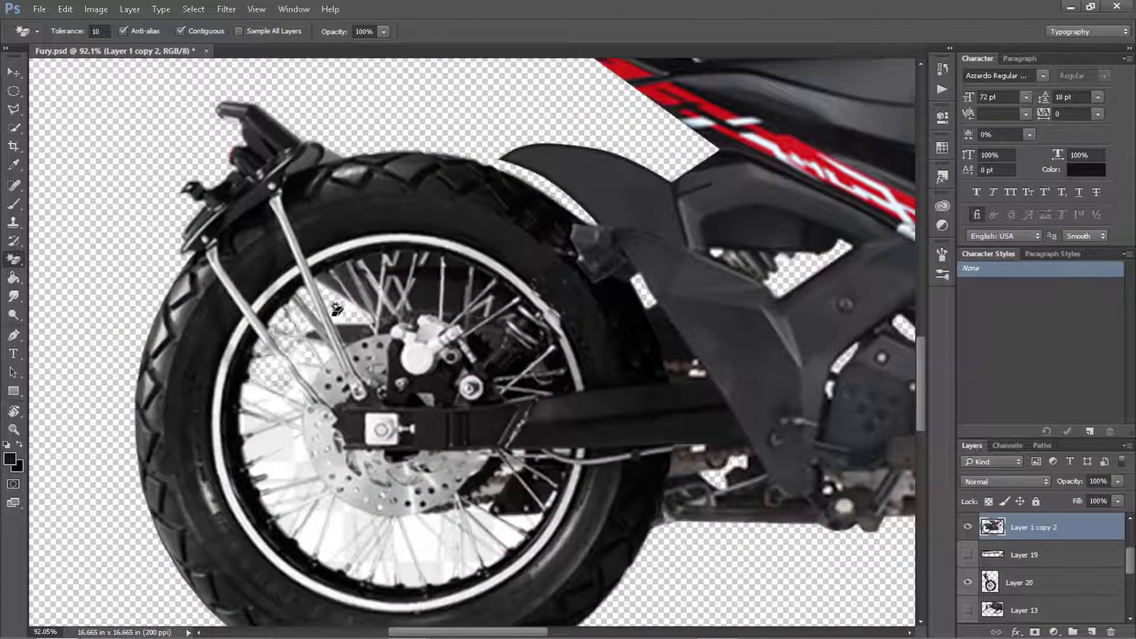
left_click(337, 309)
scroll(195, 355, "up", 1)
left_click(275, 441)
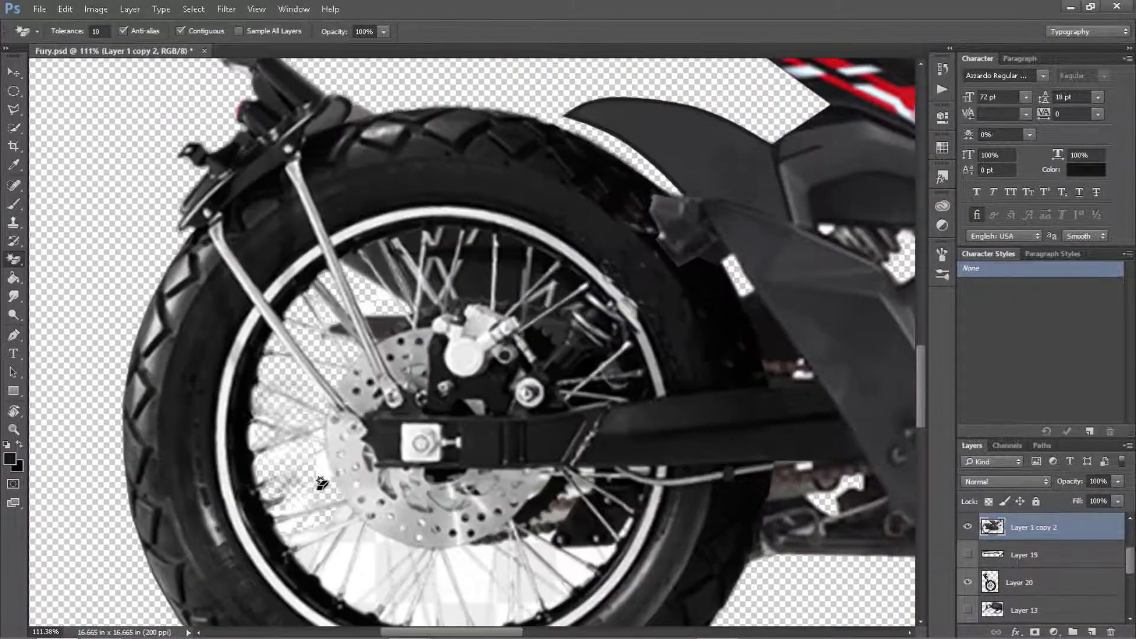
scroll(320, 483, "down", 7)
left_click(65, 261)
scroll(329, 473, "up", 3)
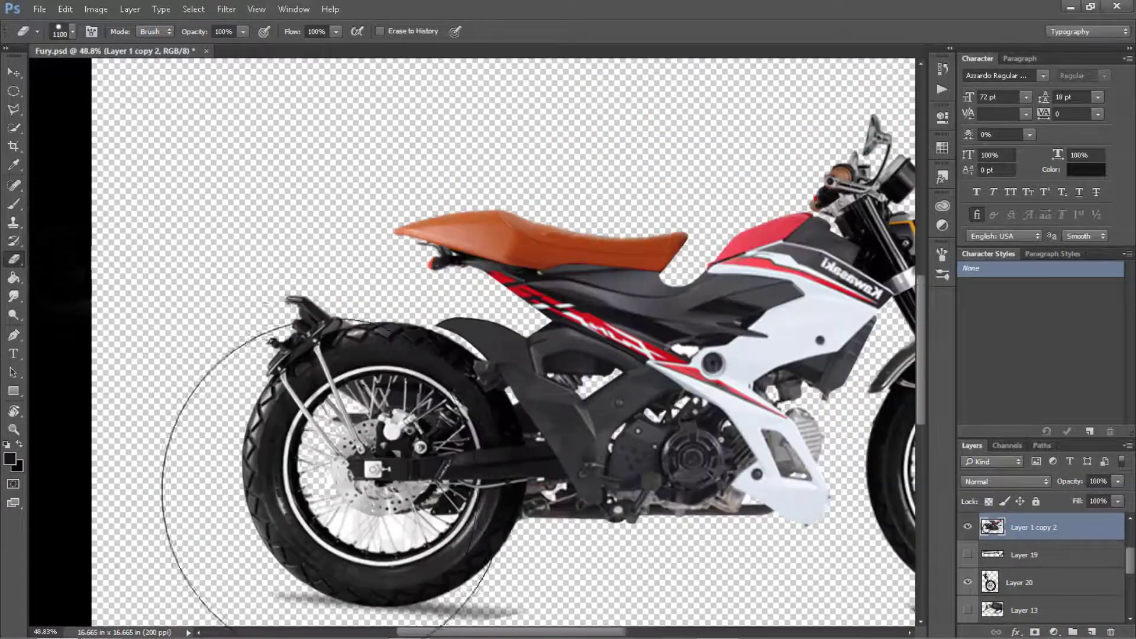
left_click(349, 491)
key("bracketleft")
scroll(390, 462, "up", 3)
On Layer 21, lasso and delete the dark and hazy leftovers between the spokes.
key("l")
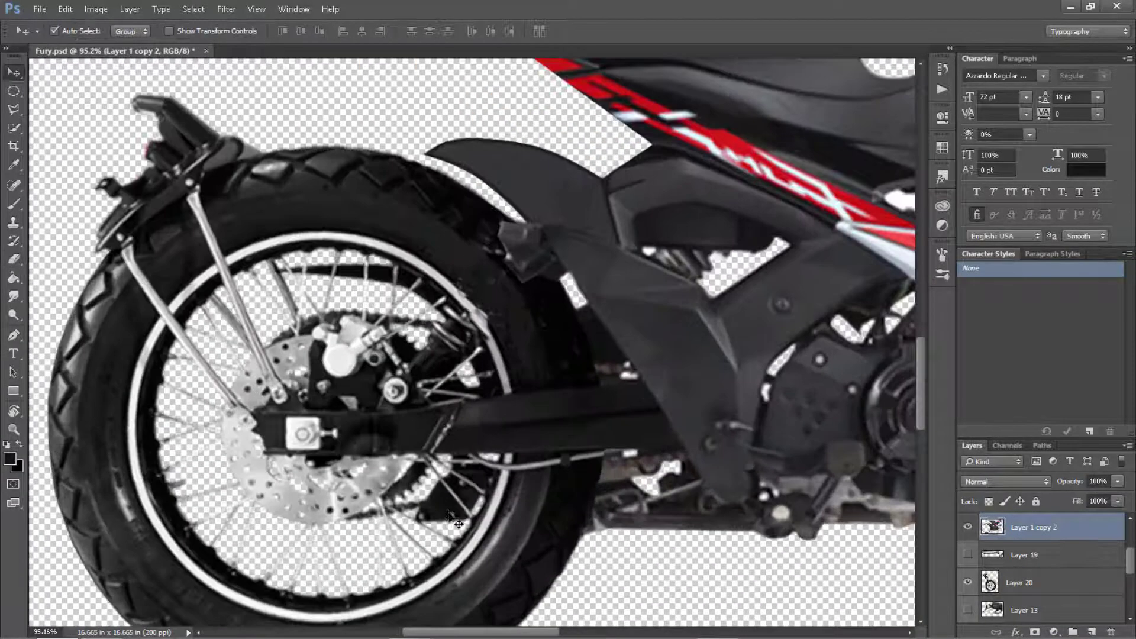
key("alt+bracketright")
scroll(355, 355, "up", 3)
scroll(331, 305, "up", 2)
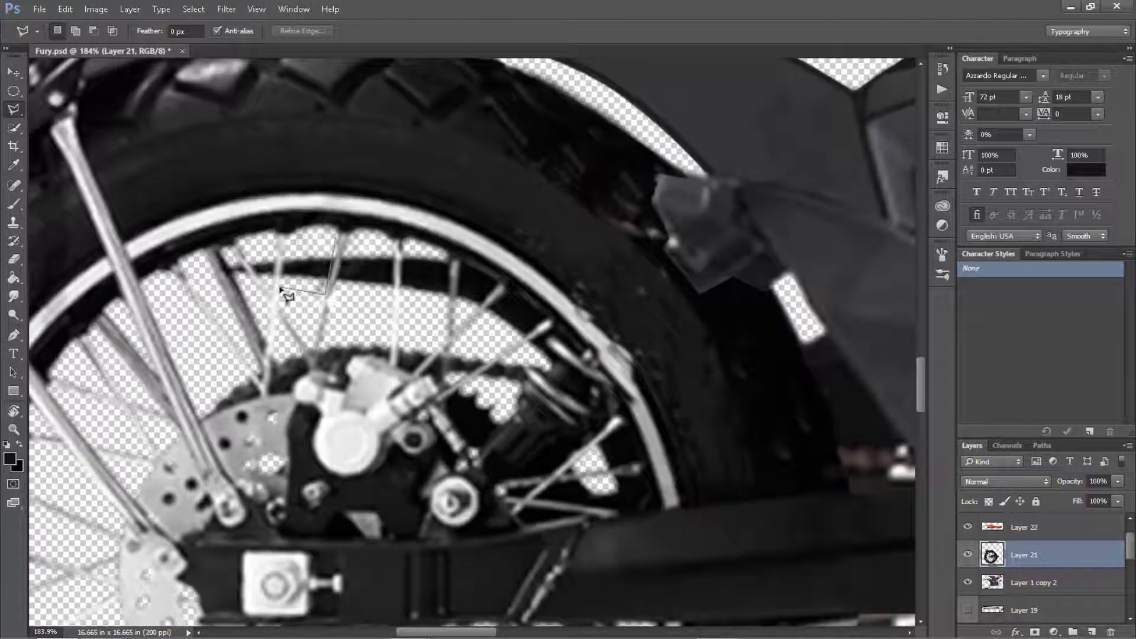
left_click(331, 237)
double_click(279, 260)
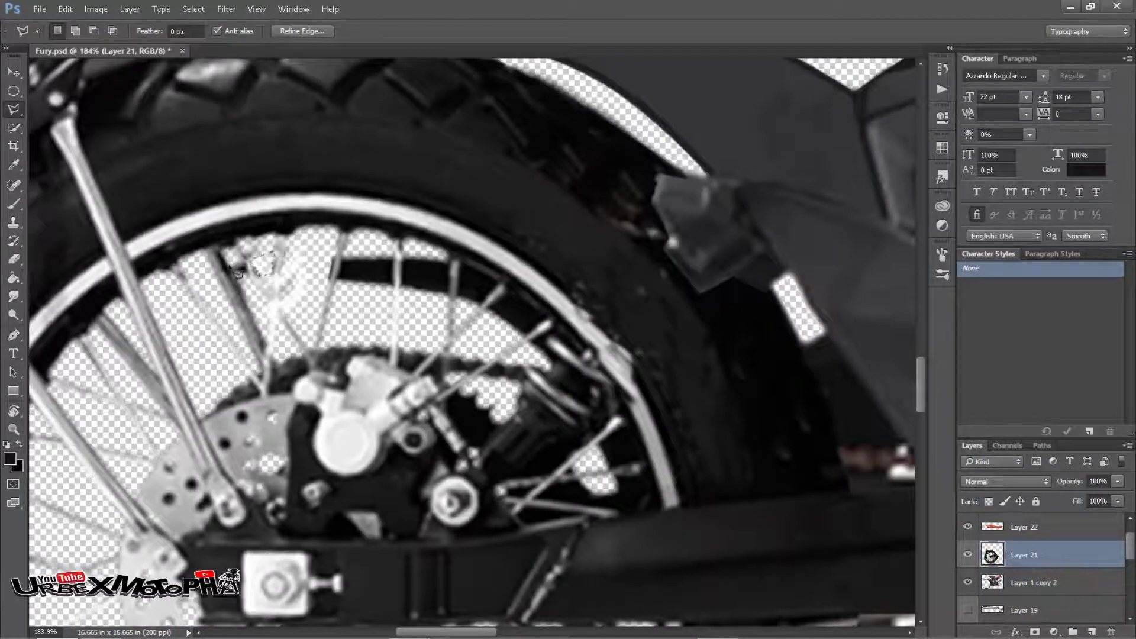
key("Delete")
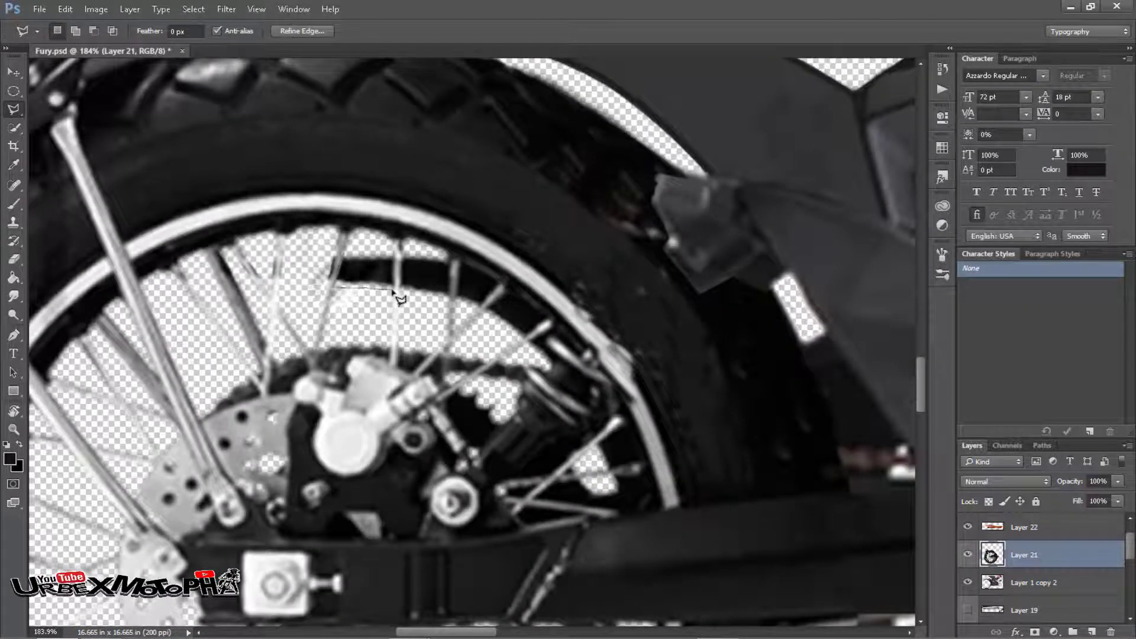
key("Delete")
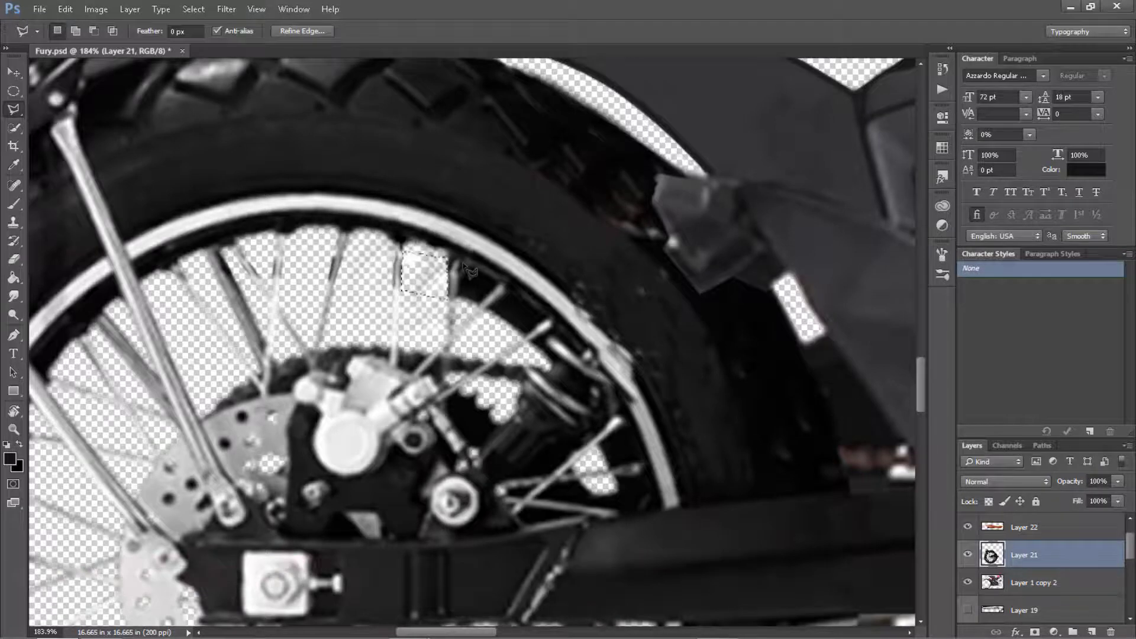
key("Delete")
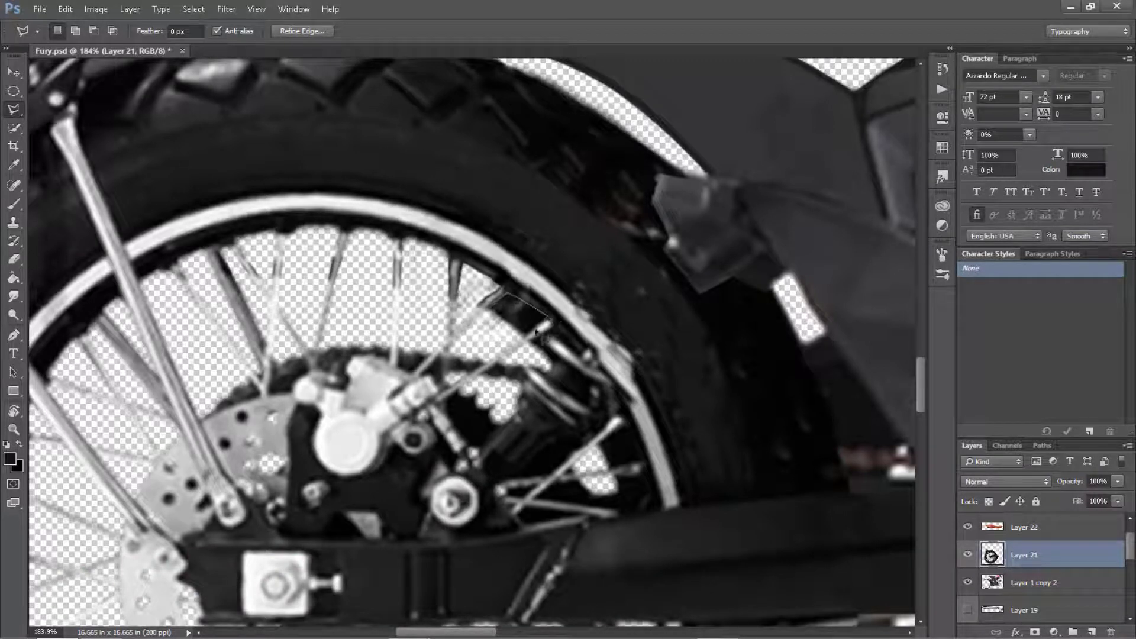
key("Delete")
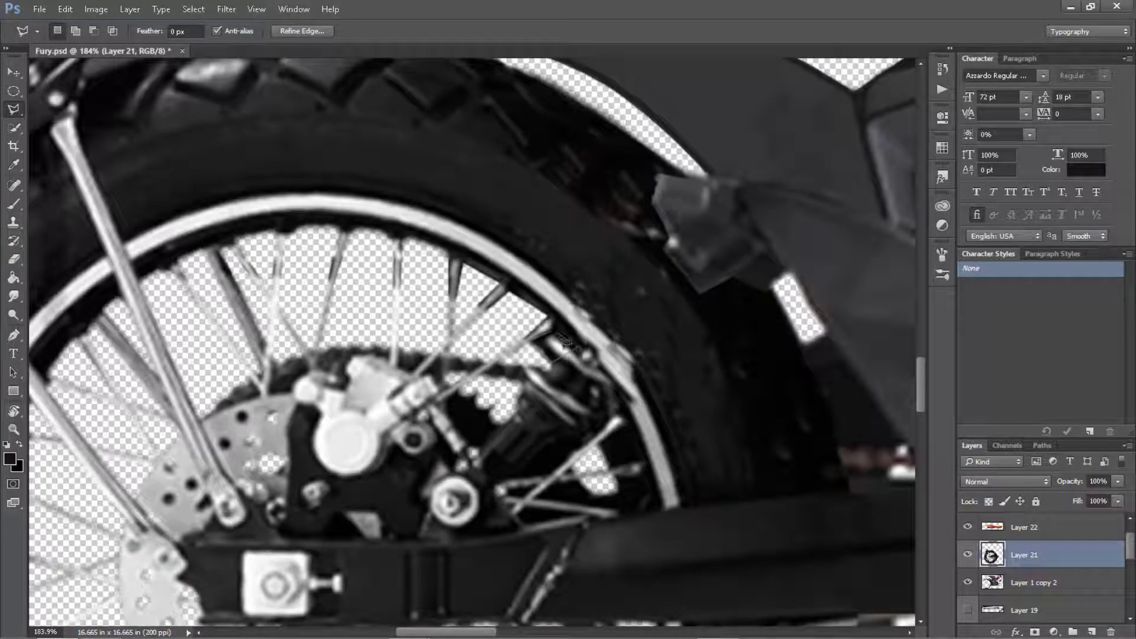
Select the dark wedge behind the brake caliper and clear it to transparency.
scroll(558, 342, "down", 3)
scroll(525, 409, "up", 3)
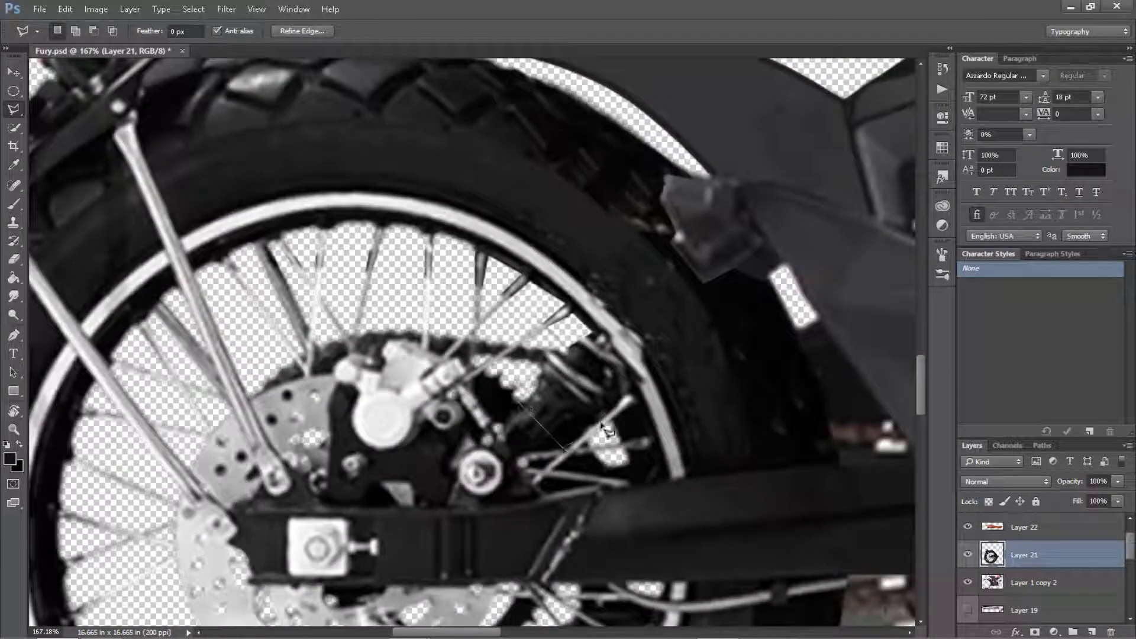
left_click(545, 350)
key("Delete")
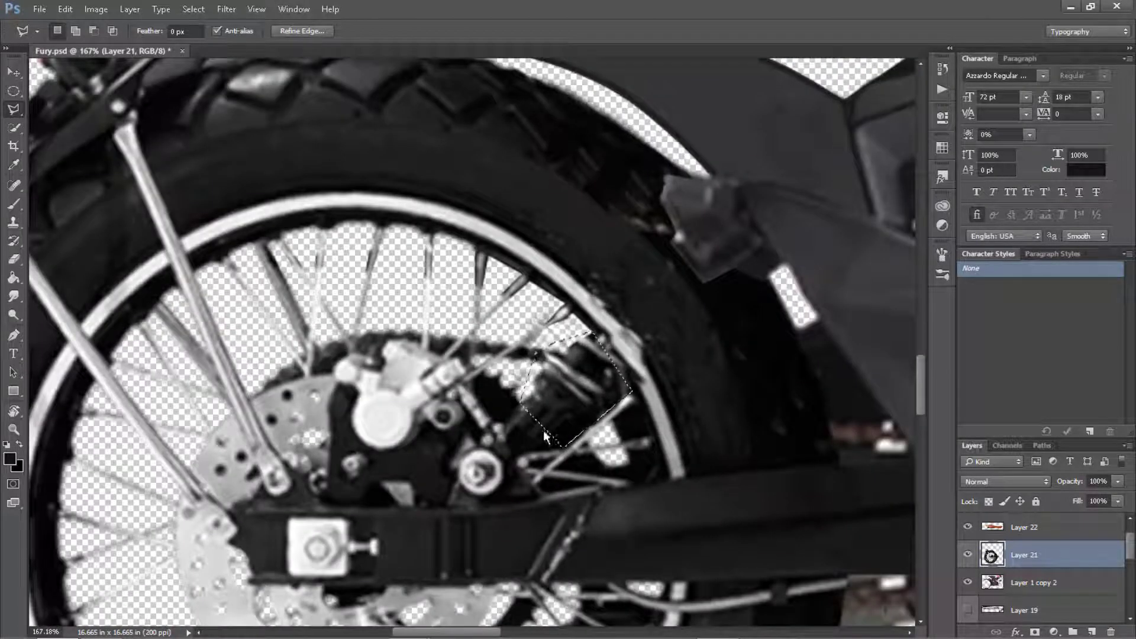
scroll(533, 378, "up", 3)
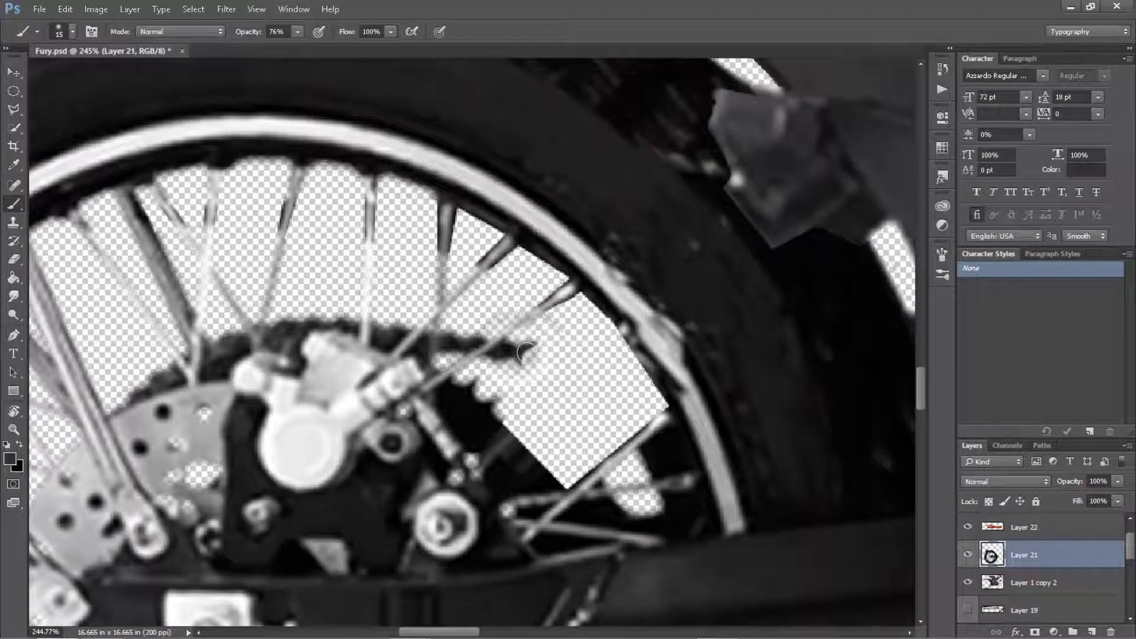
Paint a dark spoke at 97% opacity across the cleared gap toward the rim.
key("9")
key("7")
left_click_drag(524, 354, 542, 352)
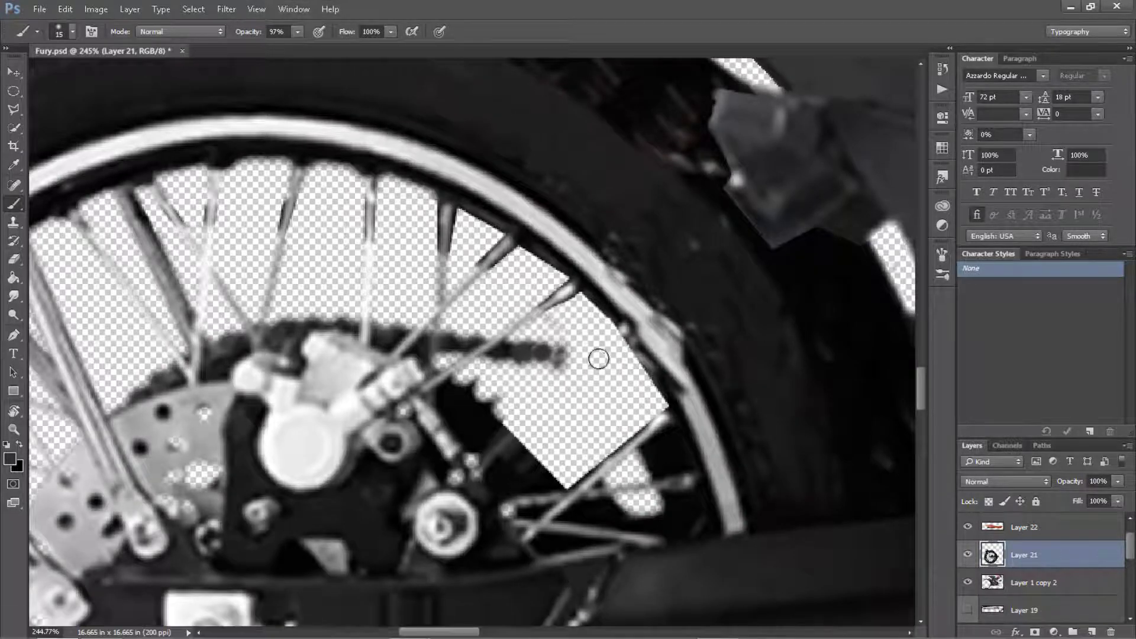
scroll(566, 360, "up", 2)
left_click_drag(601, 354, 654, 351)
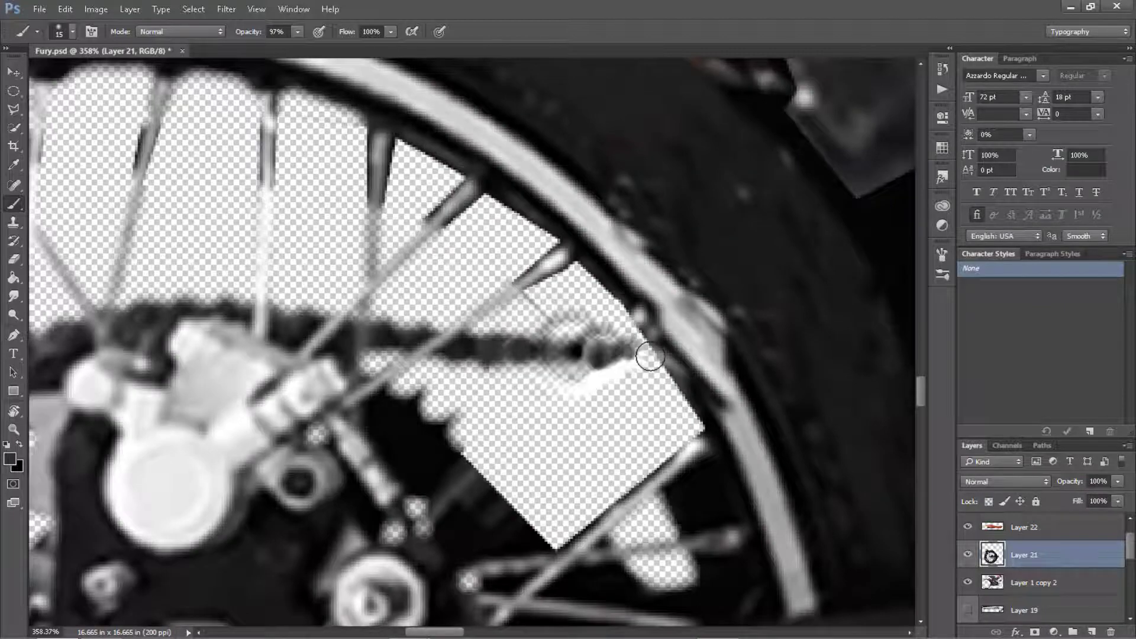
scroll(532, 379, "down", 5)
scroll(534, 419, "up", 4)
scroll(534, 419, "up", 1)
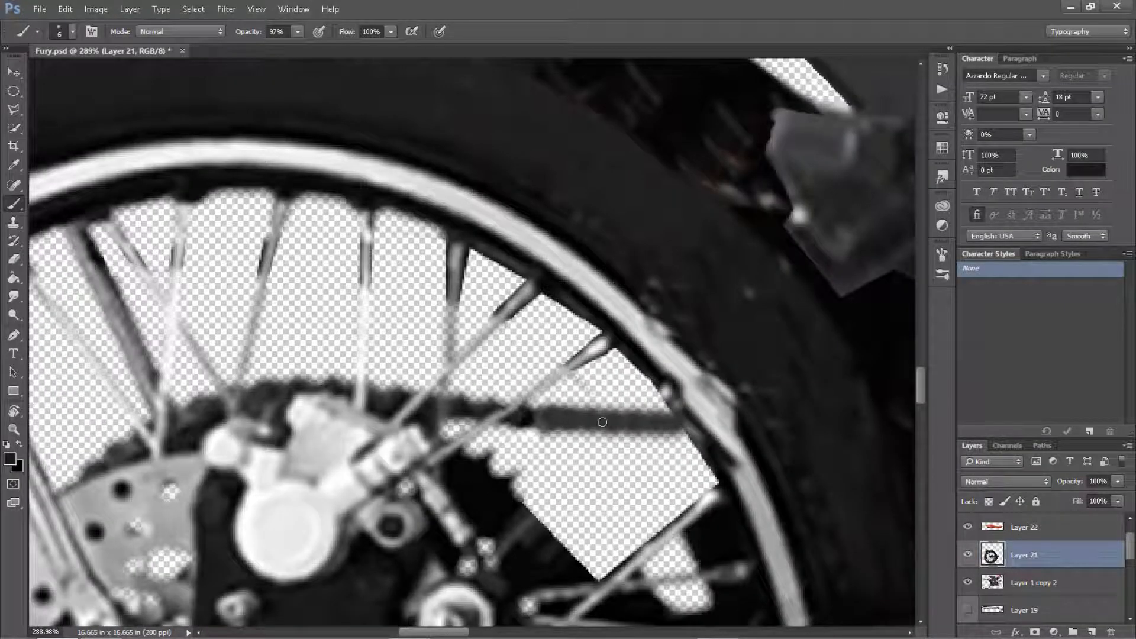
scroll(667, 423, "down", 6)
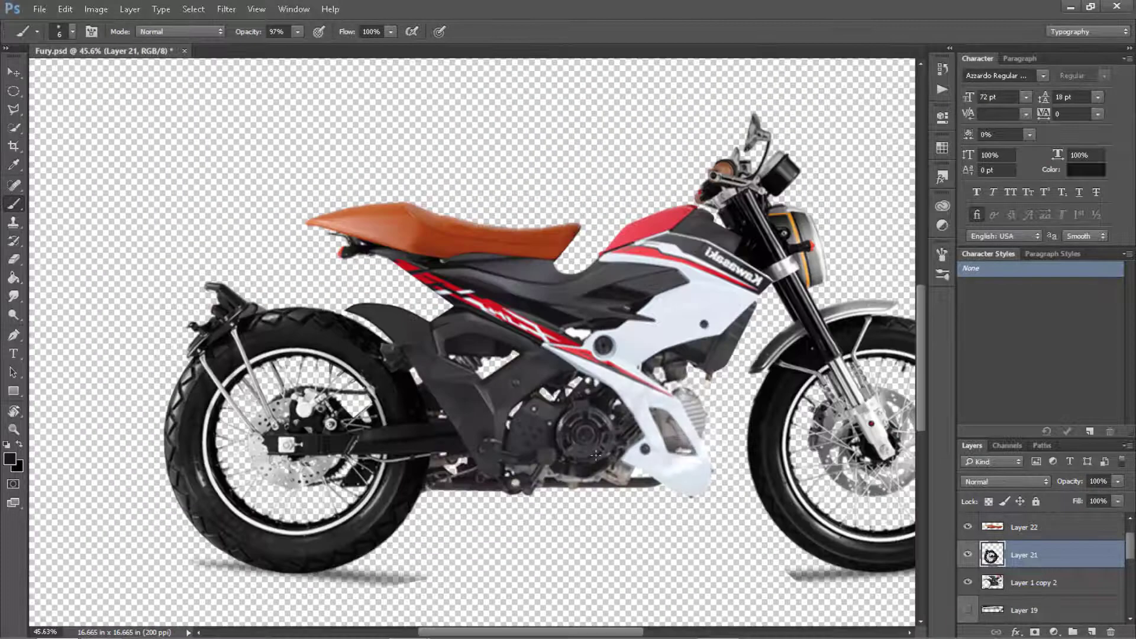
scroll(432, 465, "up", 3)
Erase the stray haze around the painted spoke and lasso the remaining smudge.
key("e")
scroll(432, 465, "up", 1)
scroll(432, 464, "up", 1)
mouse_move(331, 355)
left_mouse_down()
mouse_move(375, 363)
mouse_move(317, 365)
mouse_move(354, 375)
left_mouse_up()
key("l")
scroll(316, 344, "up", 1)
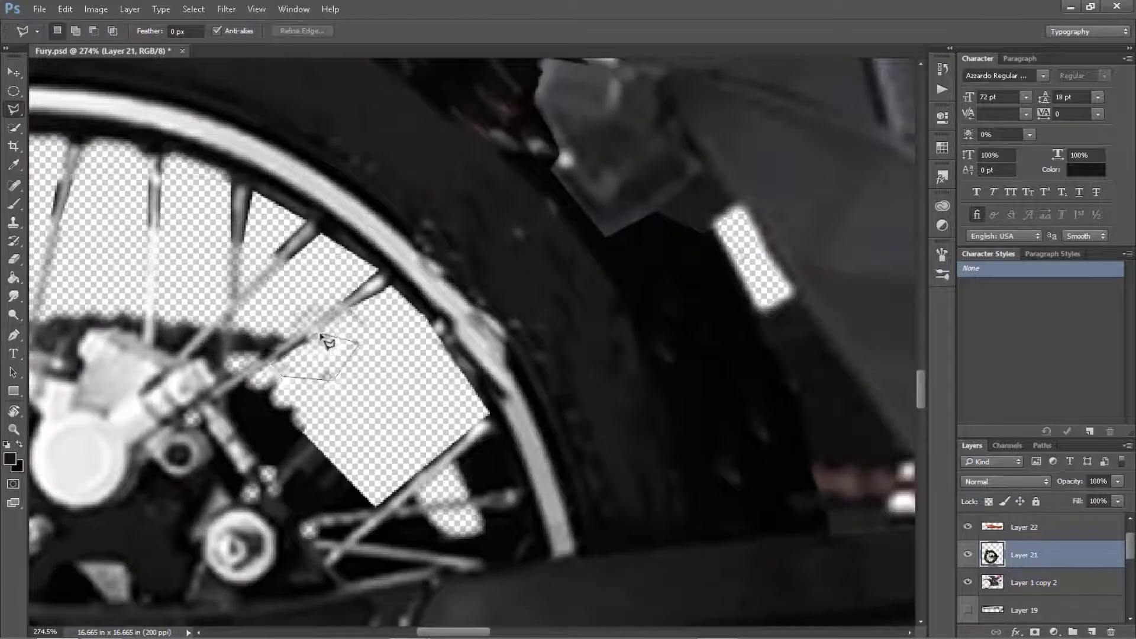
left_click(324, 342)
scroll(494, 294, "down", 4)
scroll(414, 305, "up", 3)
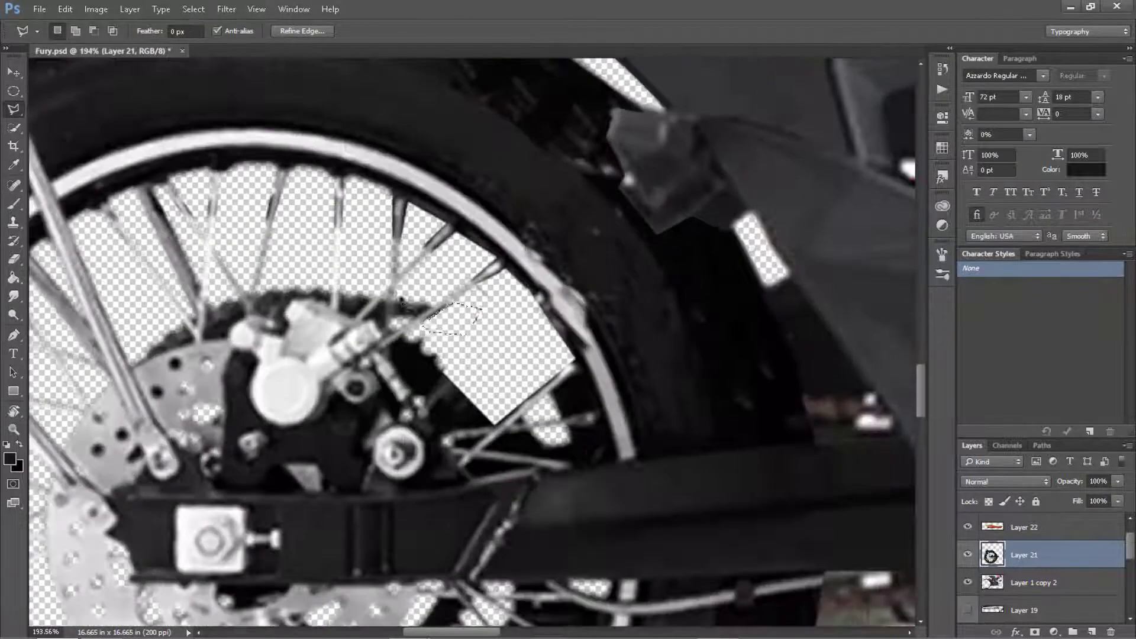
scroll(409, 295, "down", 3)
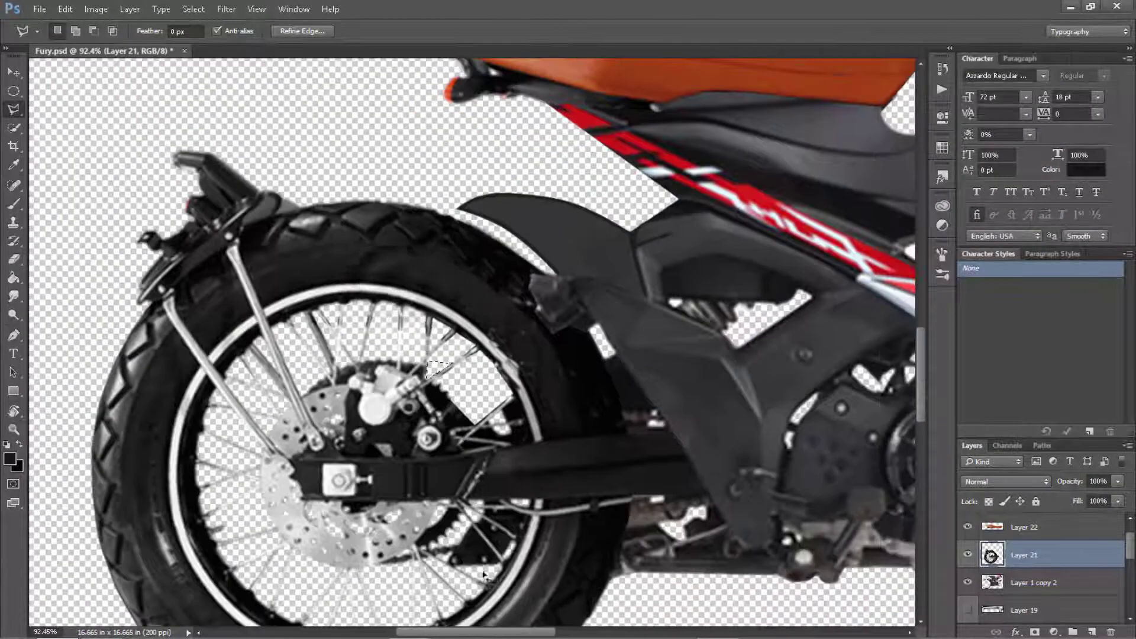
scroll(451, 534, "up", 3)
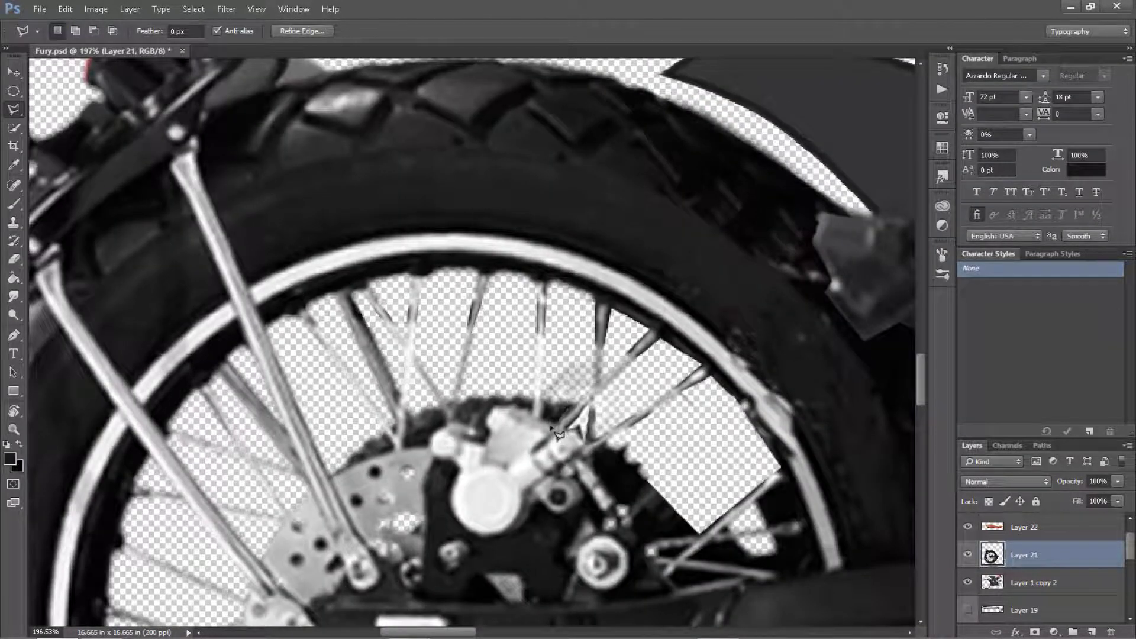
scroll(520, 415, "down", 2)
scroll(253, 369, "down", 2)
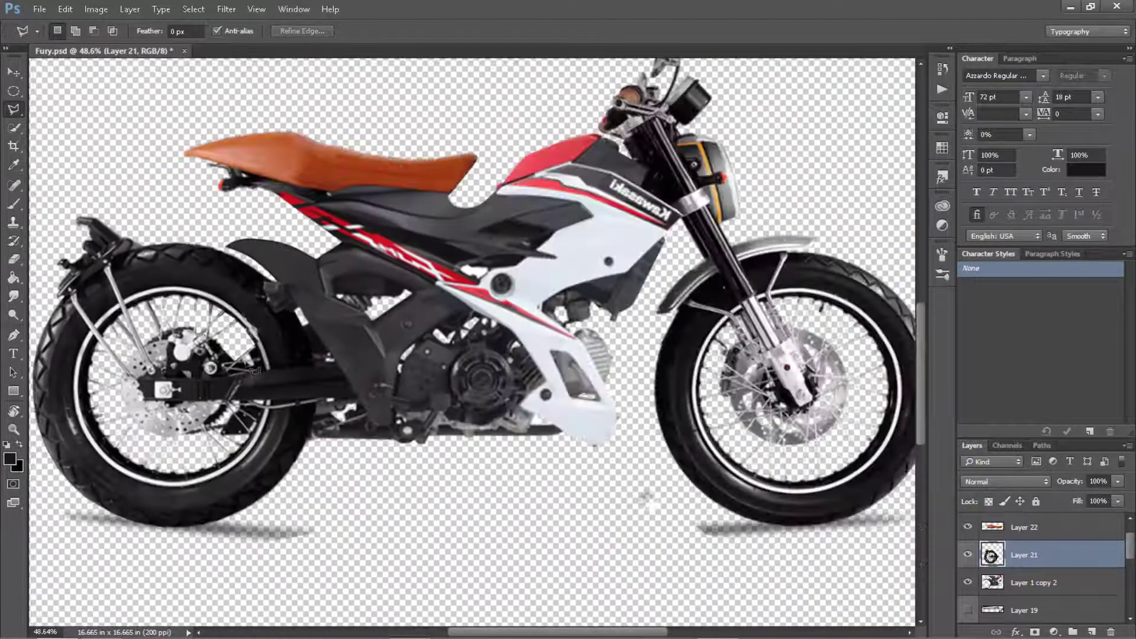
Paste the chain image, then shrink and place it on the swingarm.
scroll(340, 486, "up", 1)
key("ctrl+v")
scroll(340, 485, "up", 1)
scroll(340, 485, "up", 2)
key("e")
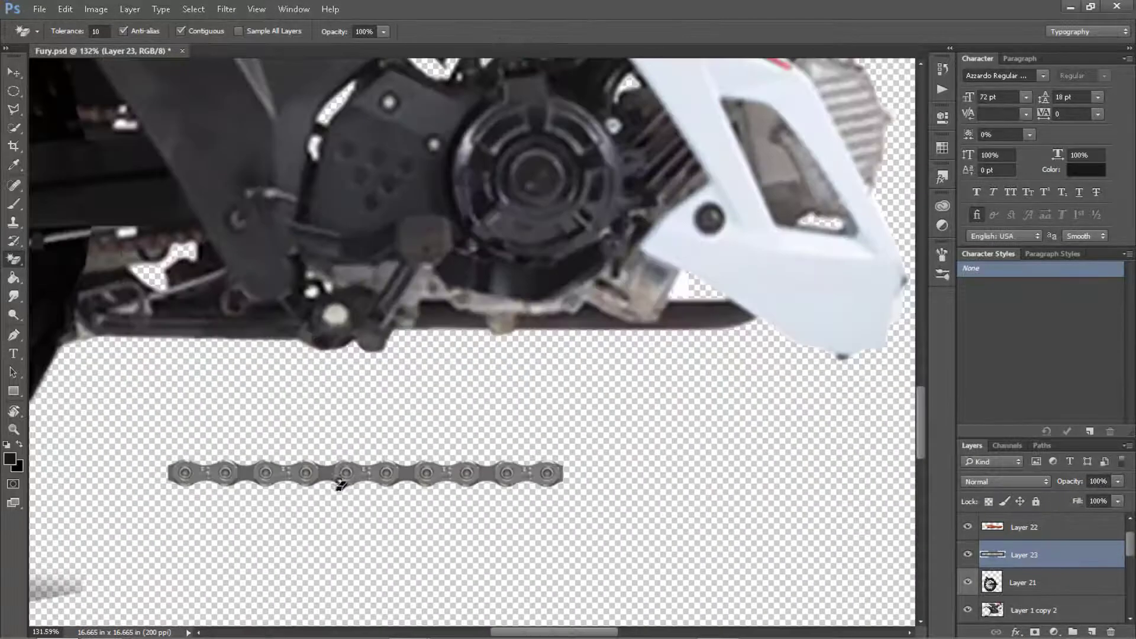
scroll(342, 492, "down", 2)
key("ctrl+t")
mouse_move(545, 459)
left_mouse_down()
mouse_move(390, 453)
mouse_move(273, 399)
left_mouse_up()
key("Return")
scroll(273, 399, "up", 2)
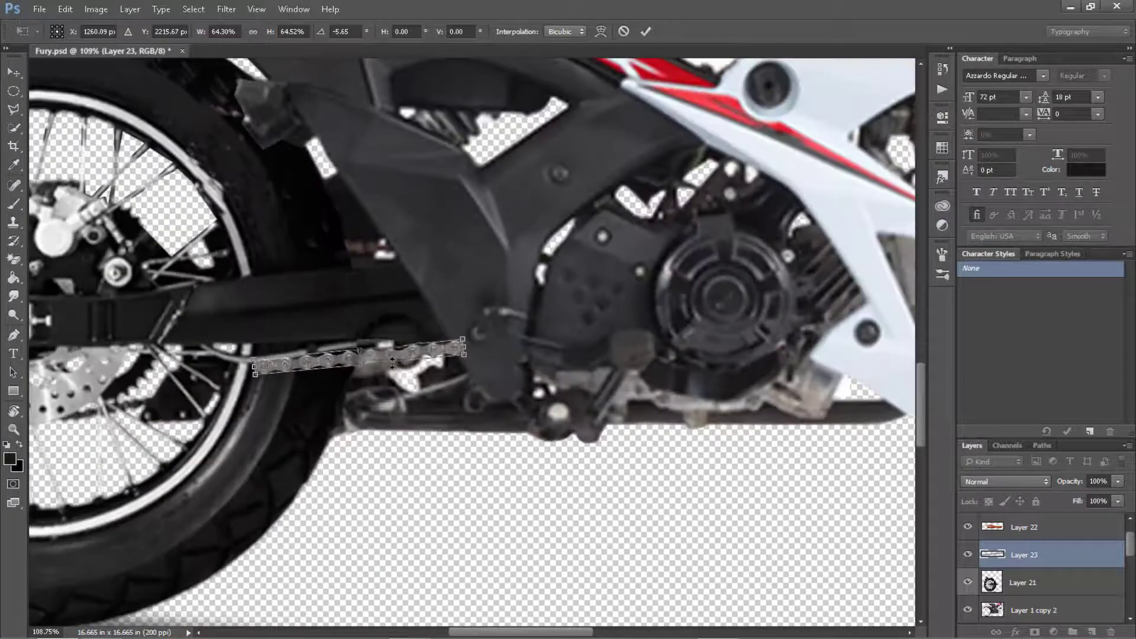
Undo an extra large chain paste, then duplicate the chain along the swingarm and merge it.
key("ctrl+v")
key("ctrl+z")
key("ctrl+z")
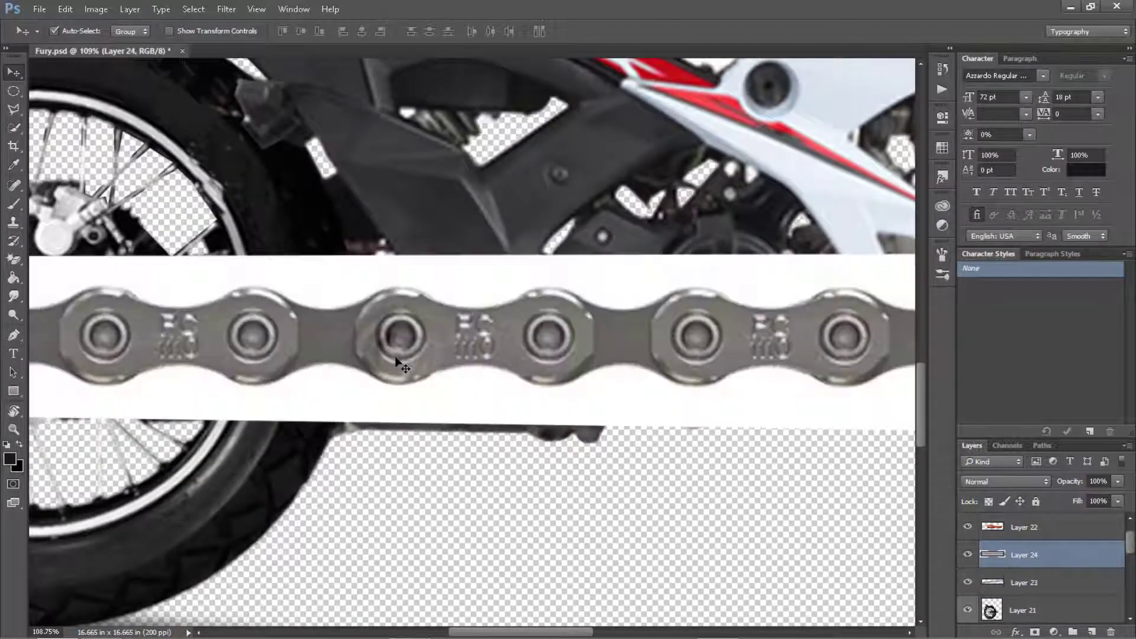
key("ctrl+z")
scroll(429, 378, "down", 2)
key("ctrl+j")
scroll(418, 373, "up", 3)
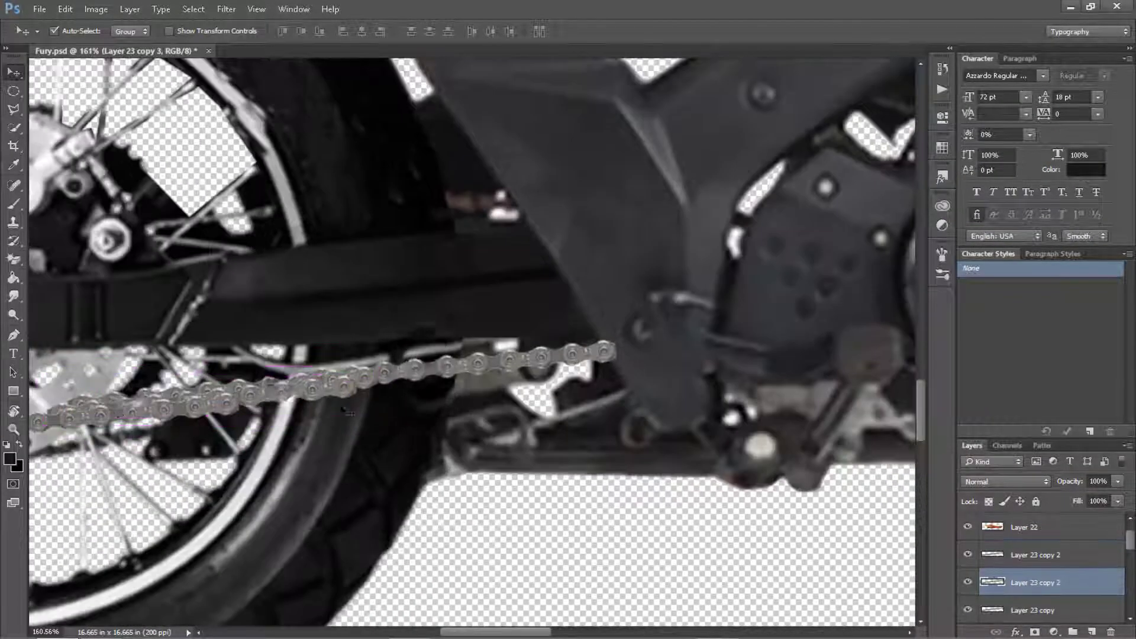
left_click_drag(81, 407, 503, 384)
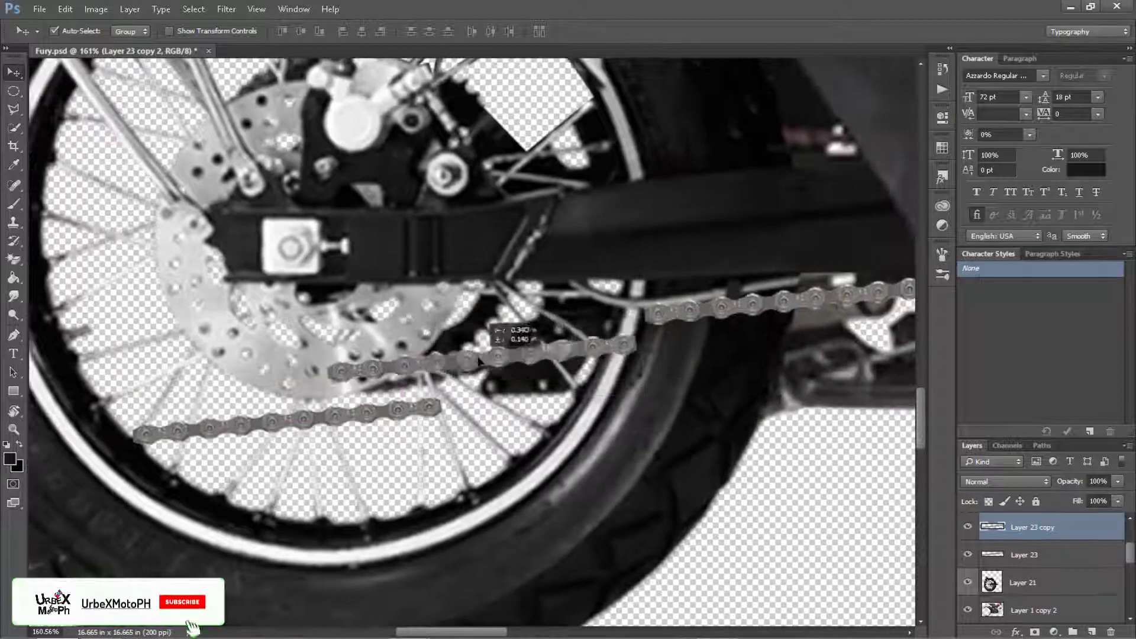
key("ctrl+e")
Tilt the chain to follow the swingarm's angle.
key("ctrl+t")
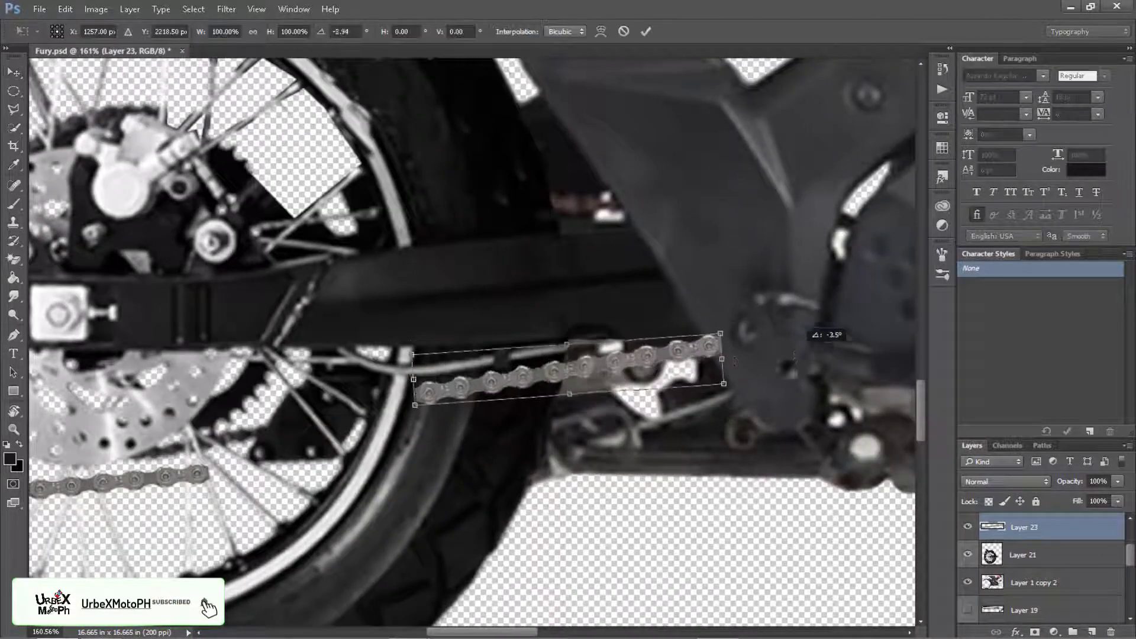
left_click_drag(641, 390, 598, 272)
key("Return")
scroll(638, 358, "down", 3)
Duplicate the chain as the upper run, rotate it rising right, and nudge it into place.
key("ctrl+j")
key("ctrl+t")
mouse_move(633, 313)
left_mouse_down()
mouse_move(621, 260)
mouse_move(692, 266)
left_mouse_up()
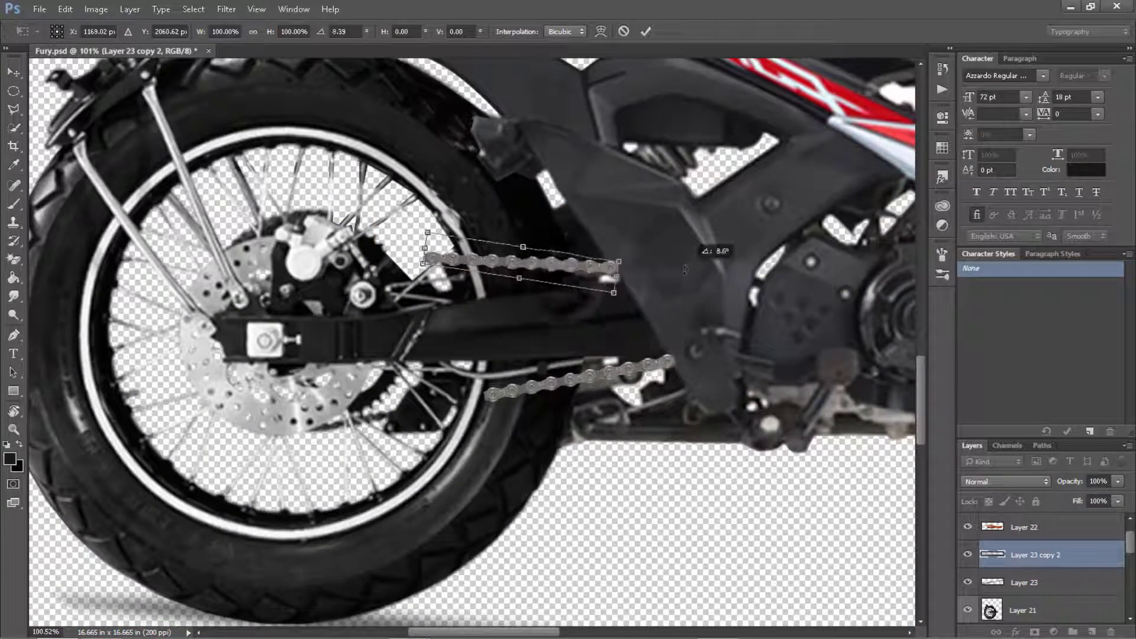
key("Return")
mouse_move(558, 272)
left_mouse_down()
mouse_move(378, 252)
mouse_move(416, 227)
left_mouse_up()
key("ctrl+t")
key("Return")
scroll(409, 234, "up", 3)
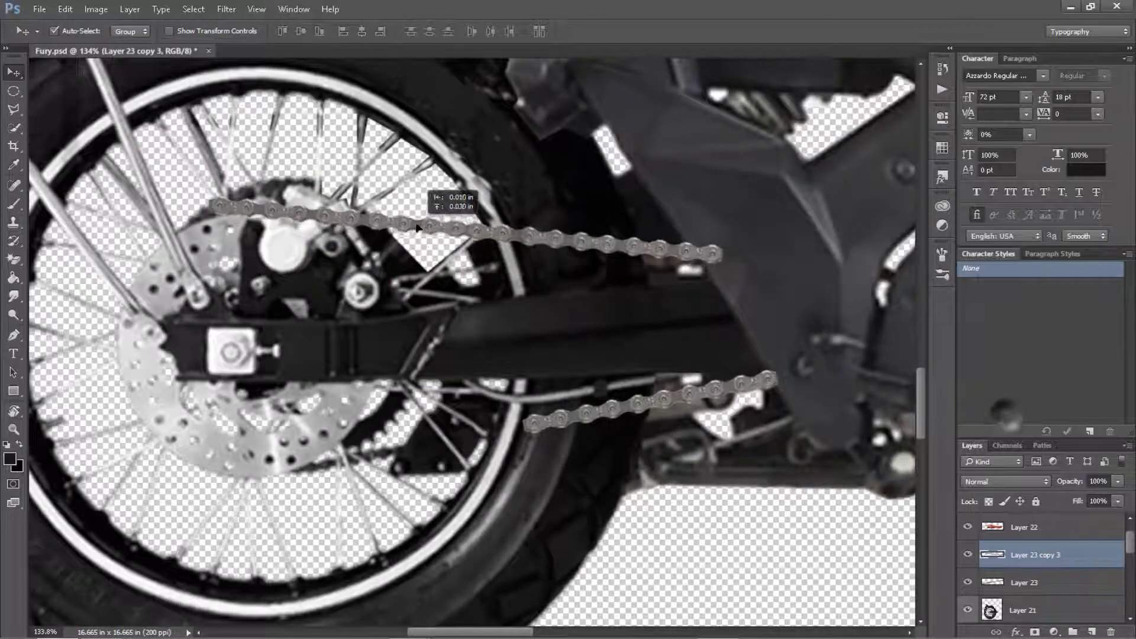
key("ctrl+t")
left_click_drag(571, 239, 571, 250)
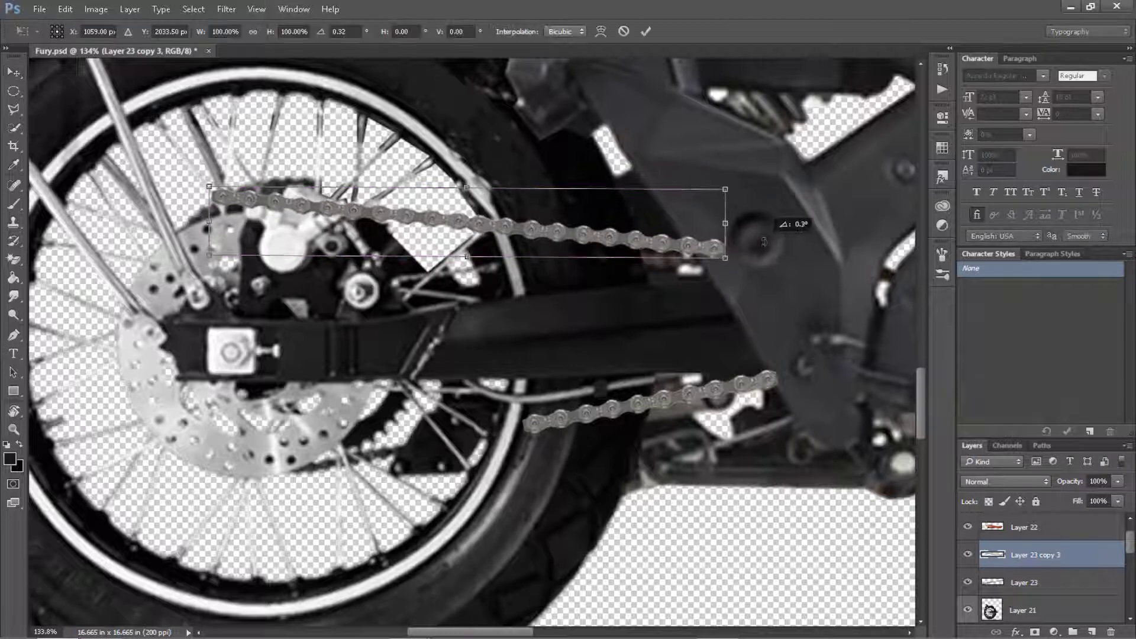
key("Return")
Alt-drag a copy of the Layer 23 chain piece along and merge it down into Layer 23.
key("e")
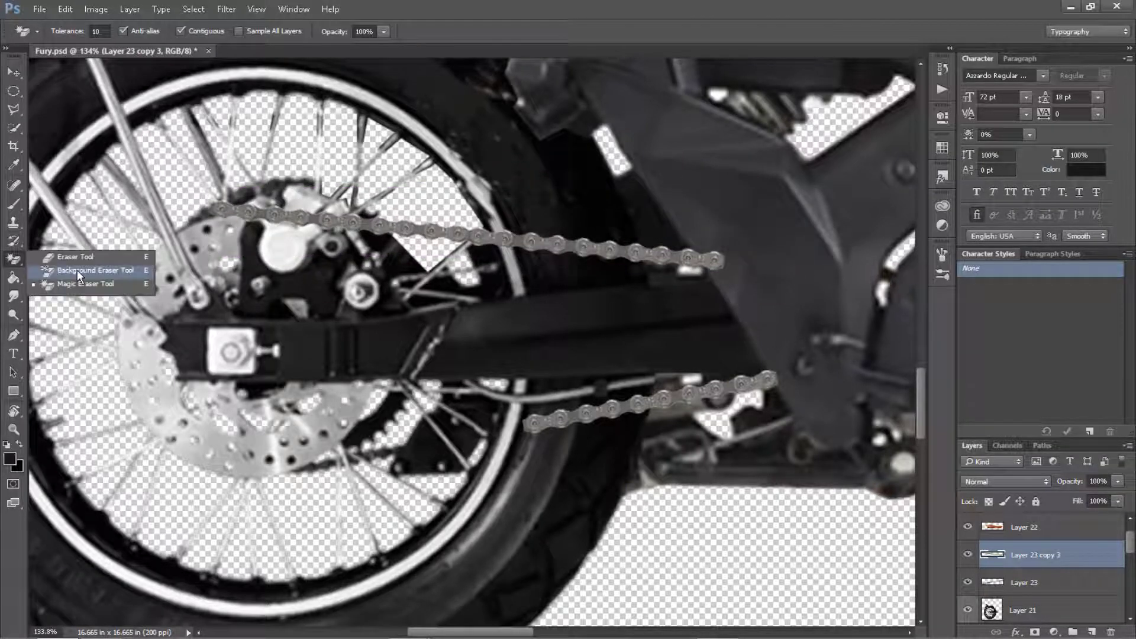
left_click(71, 257)
scroll(1042, 568, "down", 3)
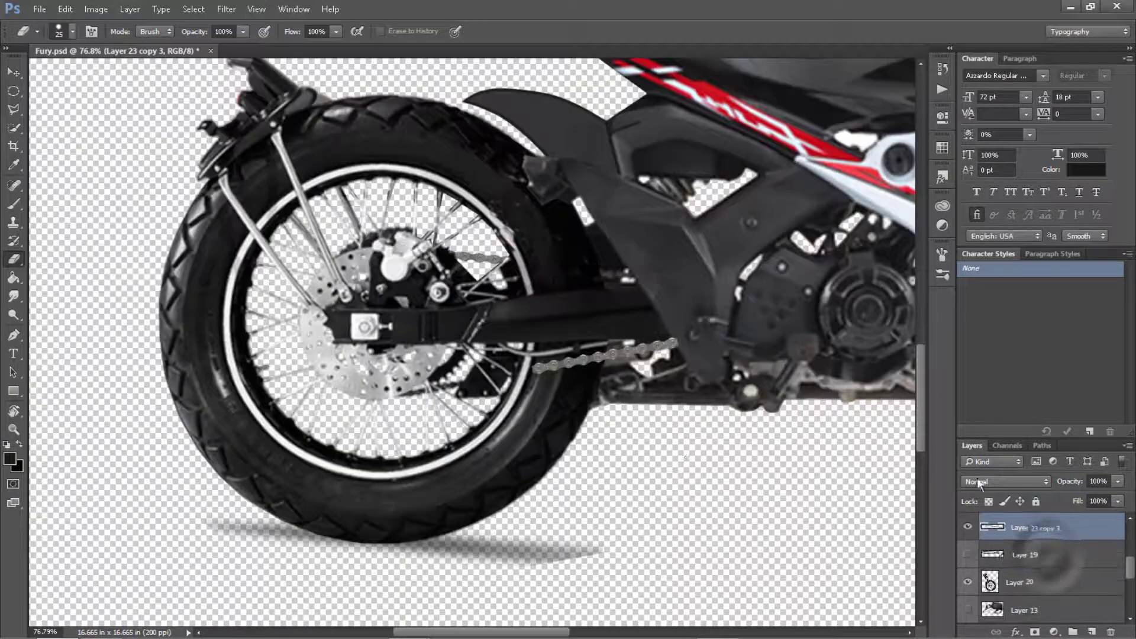
key("v")
left_click(674, 367)
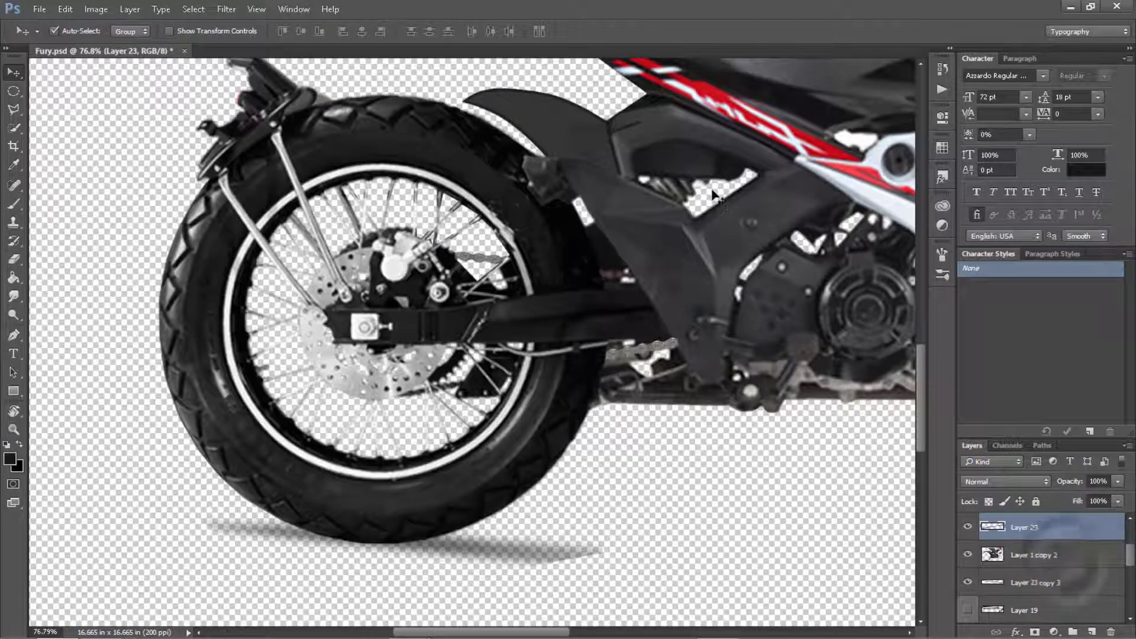
left_click_drag(678, 352, 723, 410)
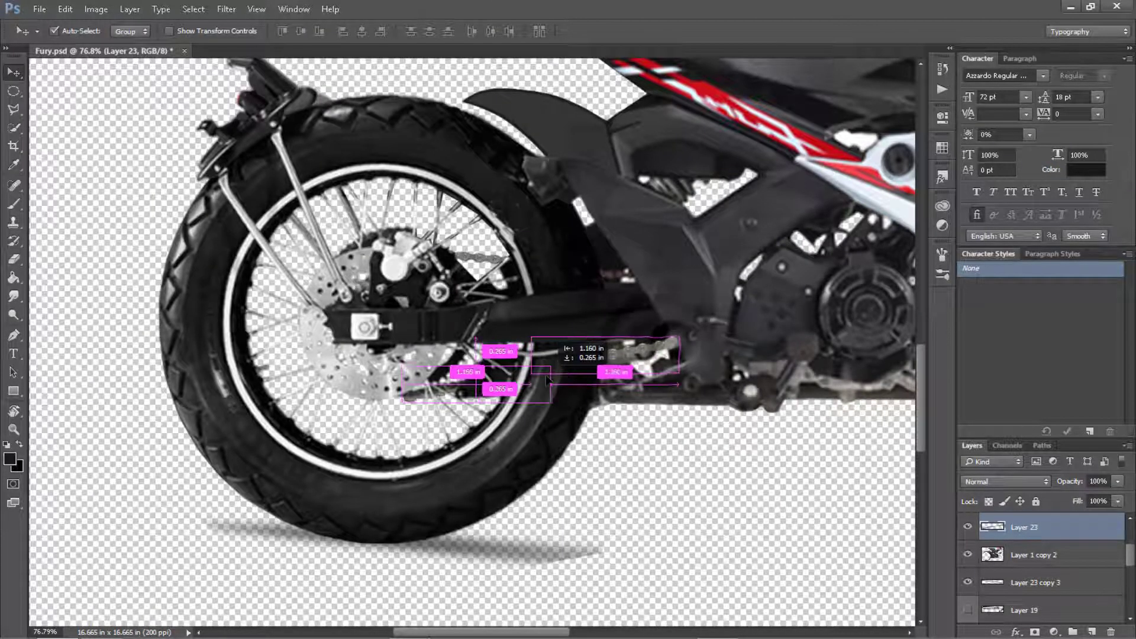
right_click(1033, 527)
left_click(1032, 408)
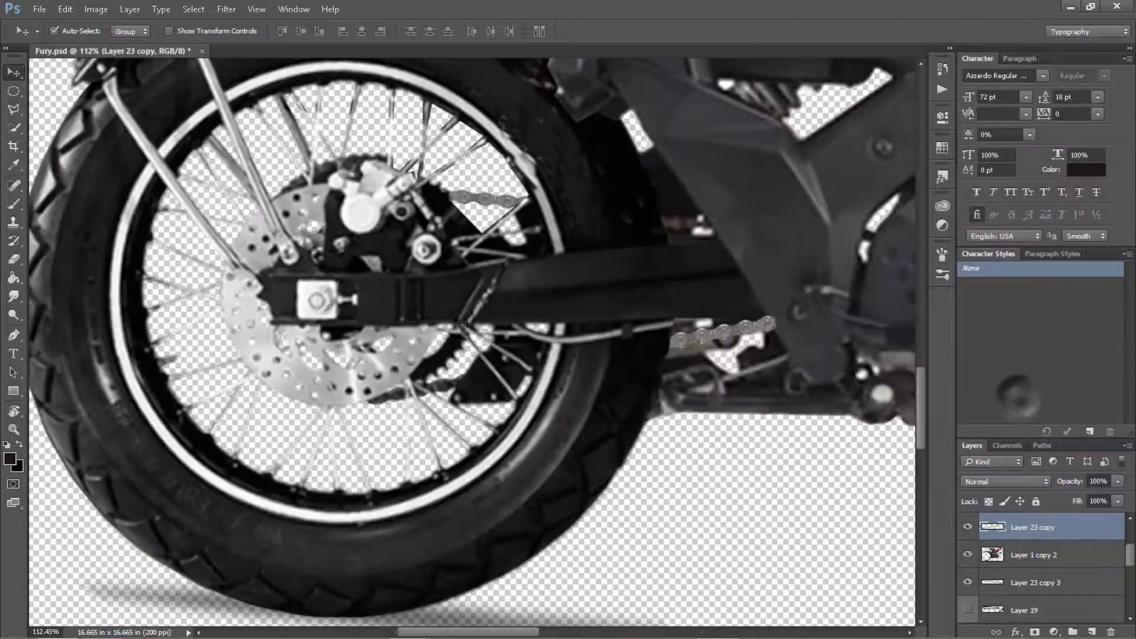
scroll(450, 195, "up", 3)
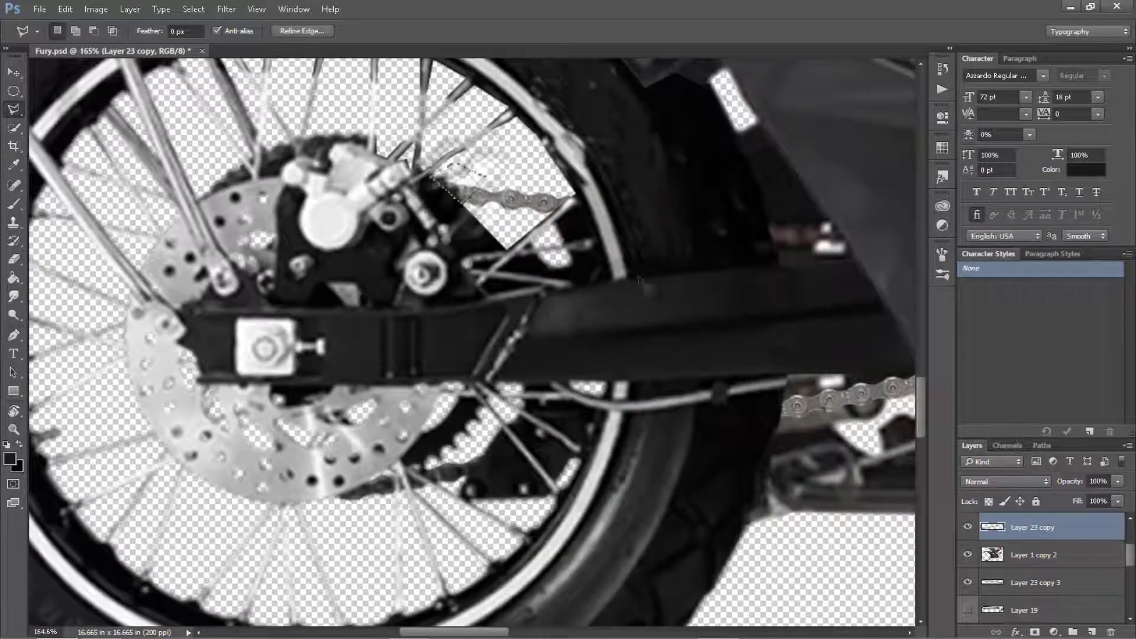
Make Layer 21, the rear wheel layer, the active layer.
key("v")
left_click(391, 216)
scroll(488, 256, "up", 3)
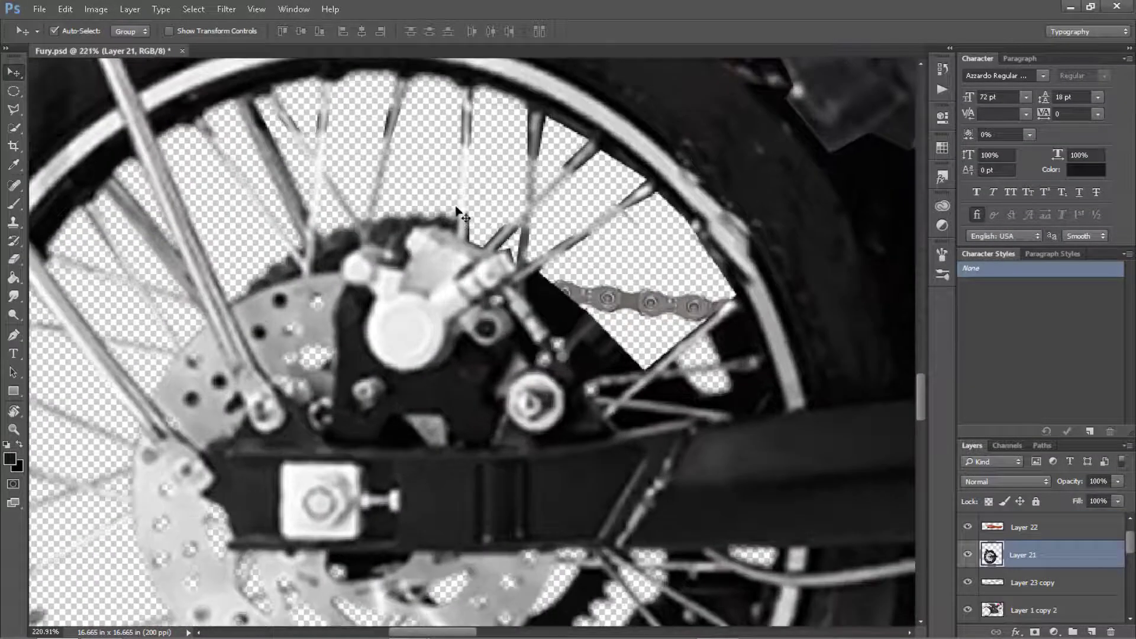
left_click(462, 215)
Clear the dark patch above the rear brake caliper on Layer 21 to transparency.
key("l")
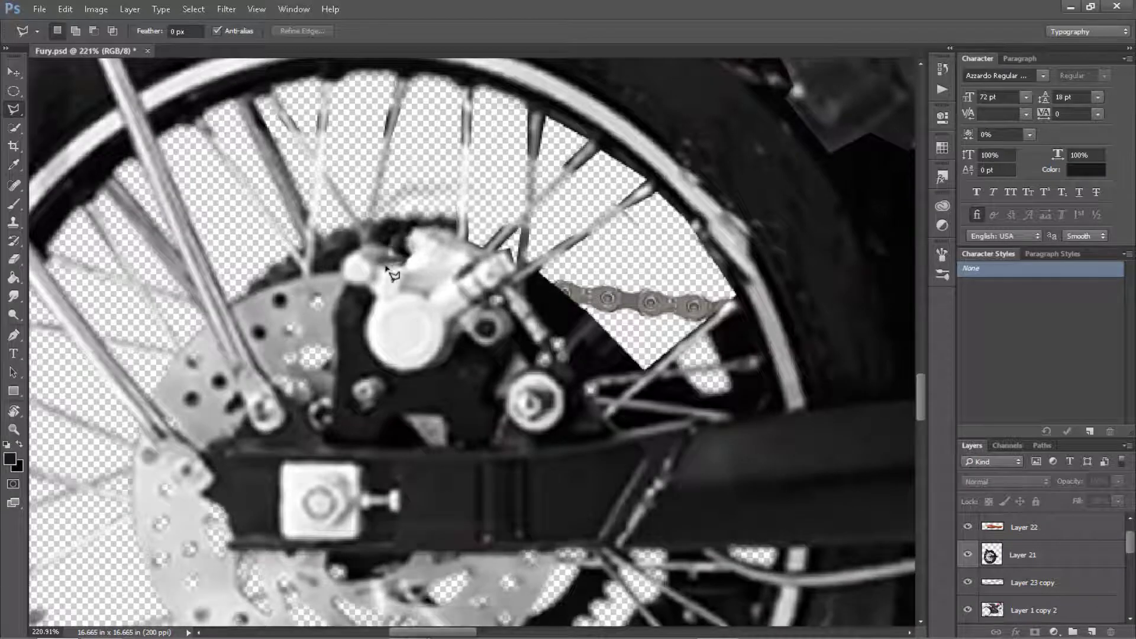
left_click(390, 265)
left_click(373, 242)
left_click(375, 213)
left_click(408, 181)
left_click(449, 187)
left_click(458, 222)
key("v")
left_click(353, 233)
key("Delete")
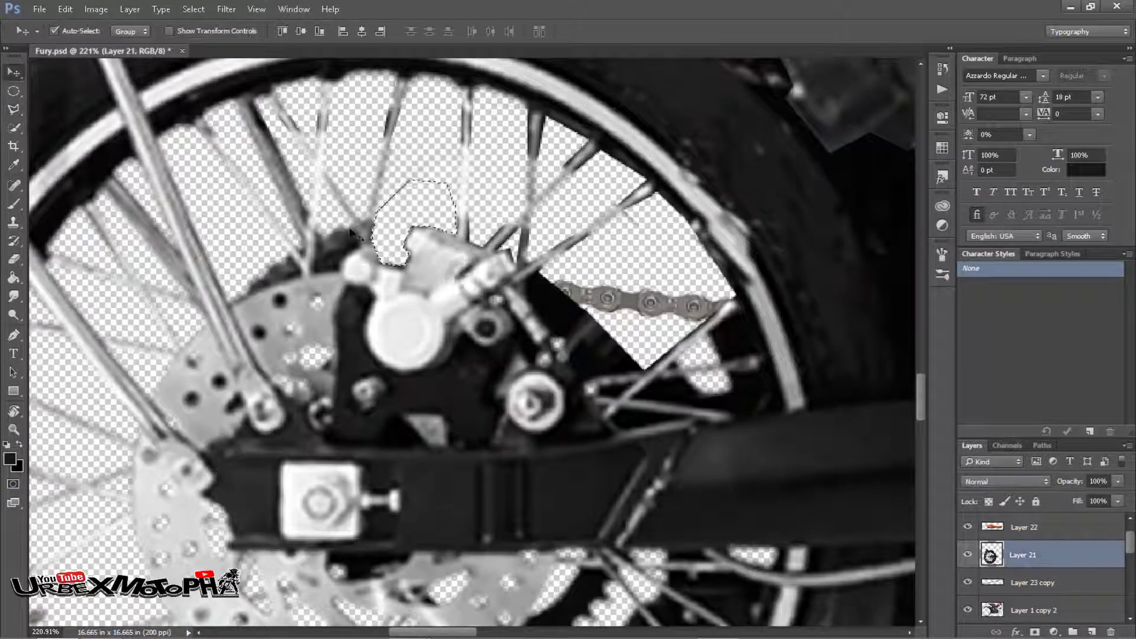
Outline the dark patch left of the caliper with the Polygonal Lasso.
key("l")
left_click(362, 237)
left_click(322, 217)
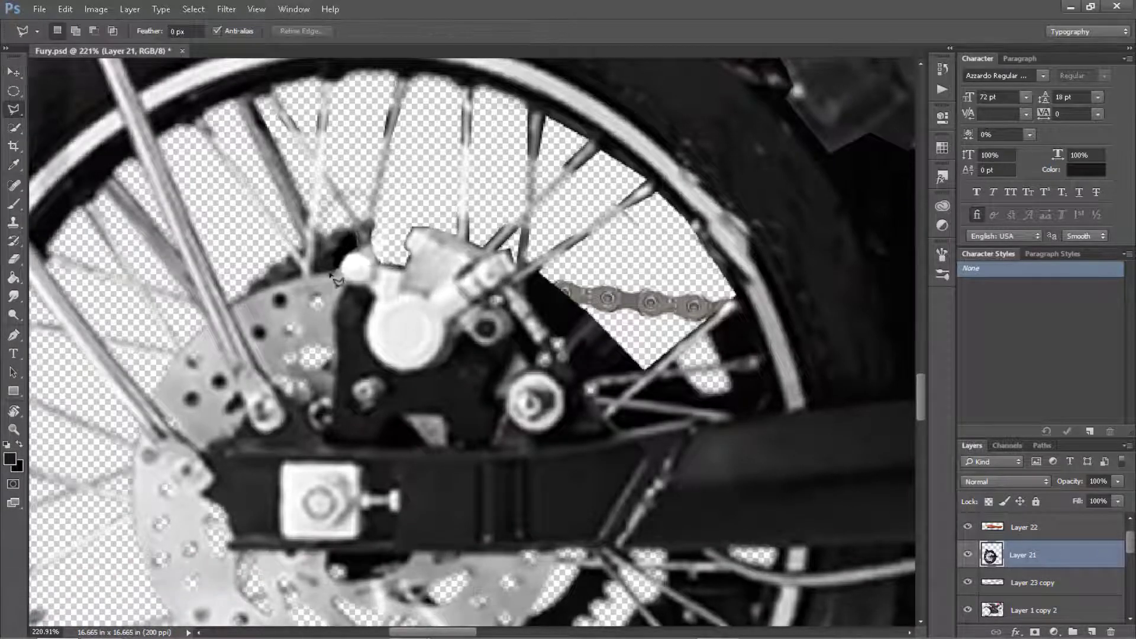
left_click(313, 271)
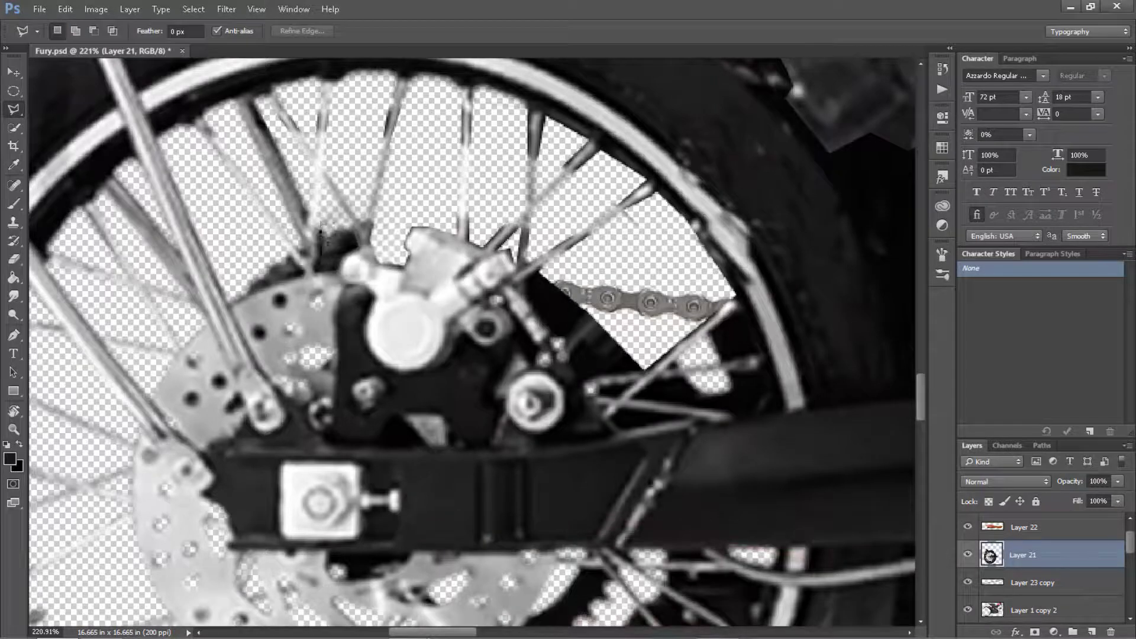
scroll(291, 281, "up", 1)
key("v")
left_click(292, 282)
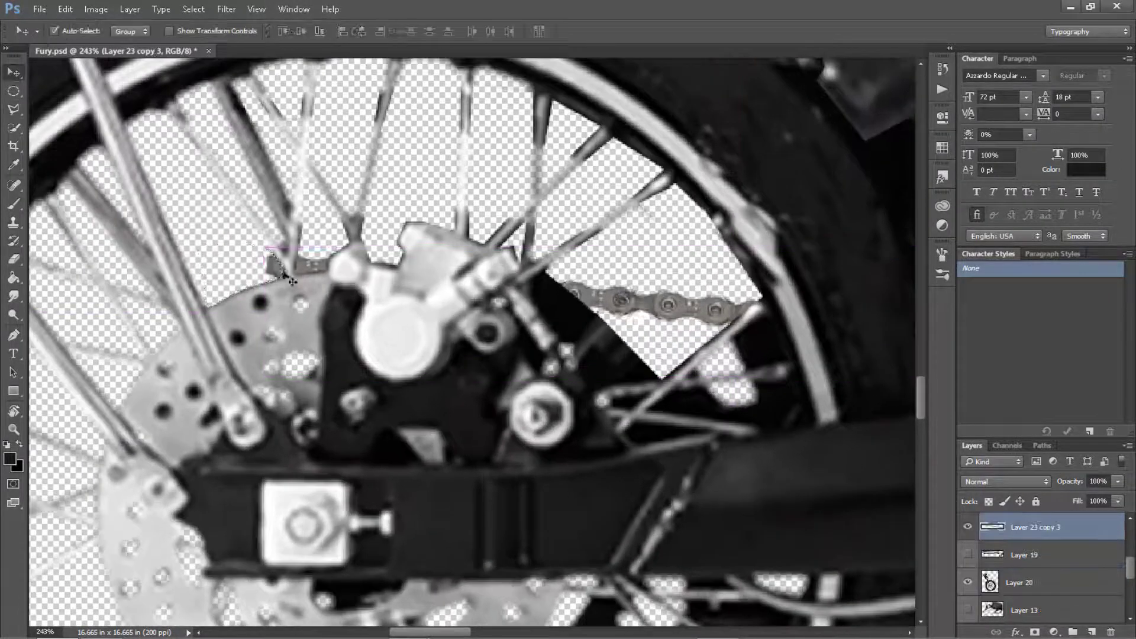
key("e")
scroll(480, 266, "down", 3)
scroll(479, 227, "up", 2)
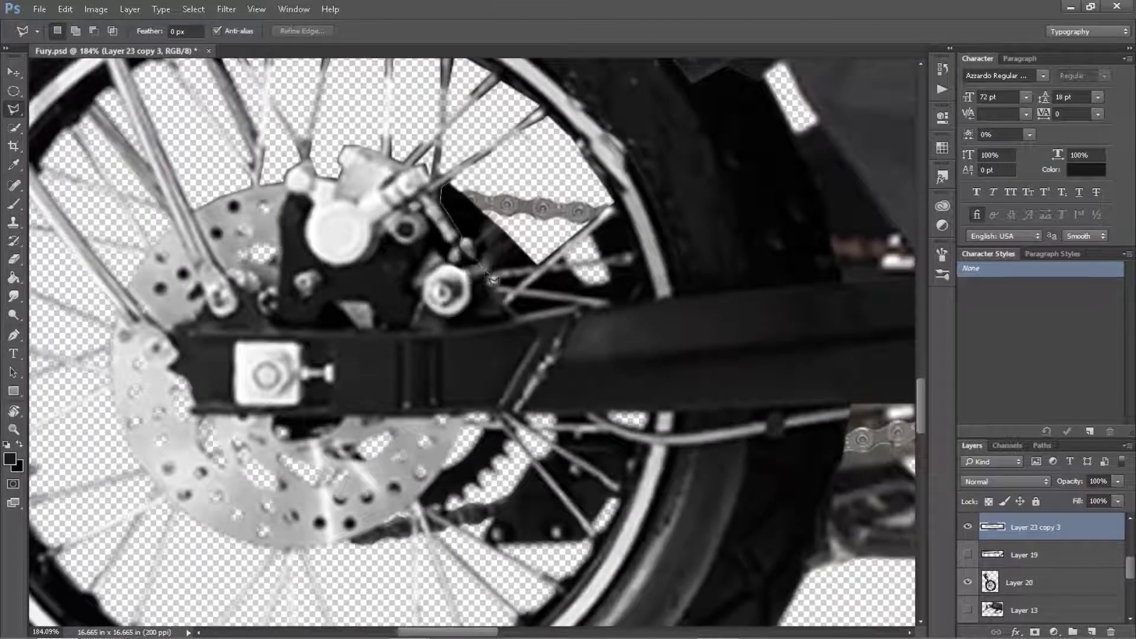
left_click(454, 183)
On Layer 21, delete the dark patch beside the chain end to transparency.
key("v")
left_click(592, 266)
scroll(607, 269, "up", 2)
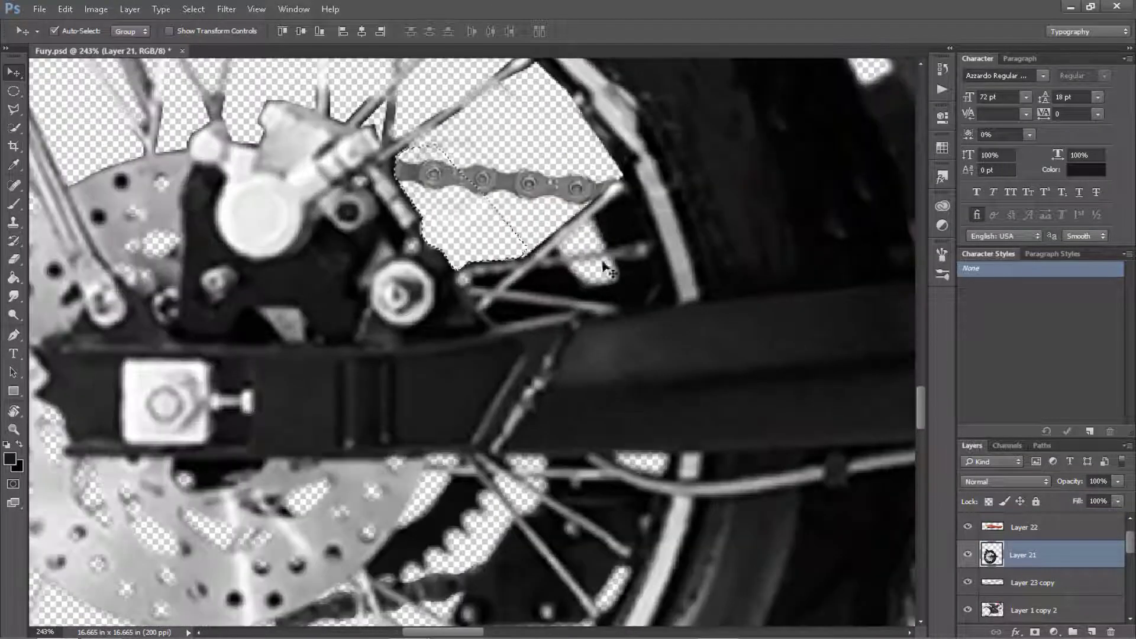
key("ctrl+d")
key("l")
left_click(627, 188)
left_click(650, 239)
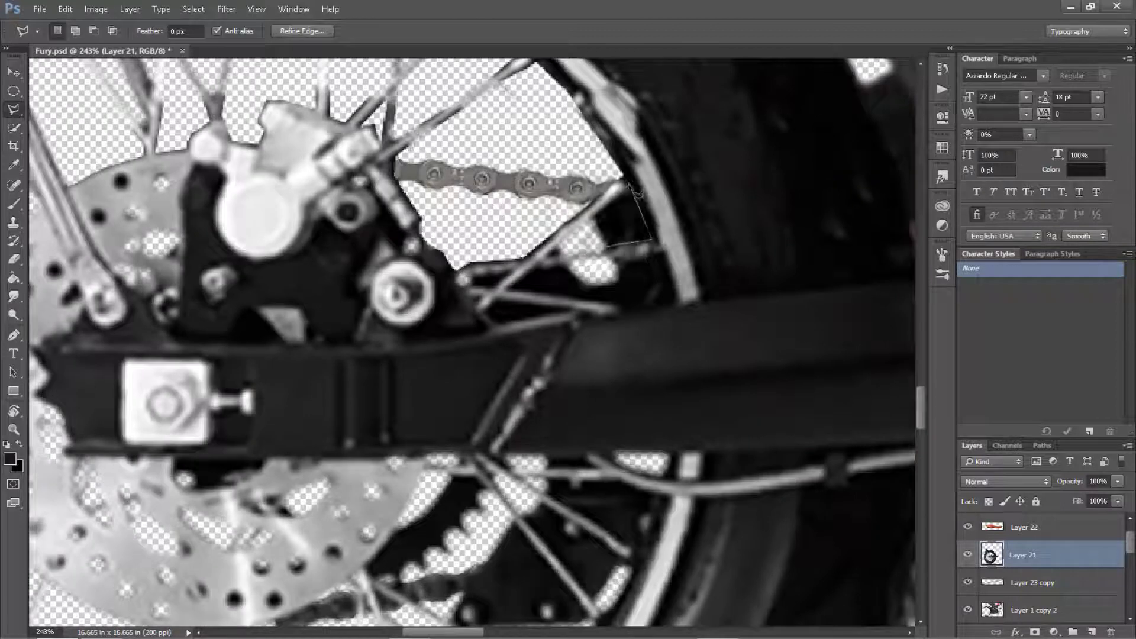
left_click(602, 244)
left_click(590, 217)
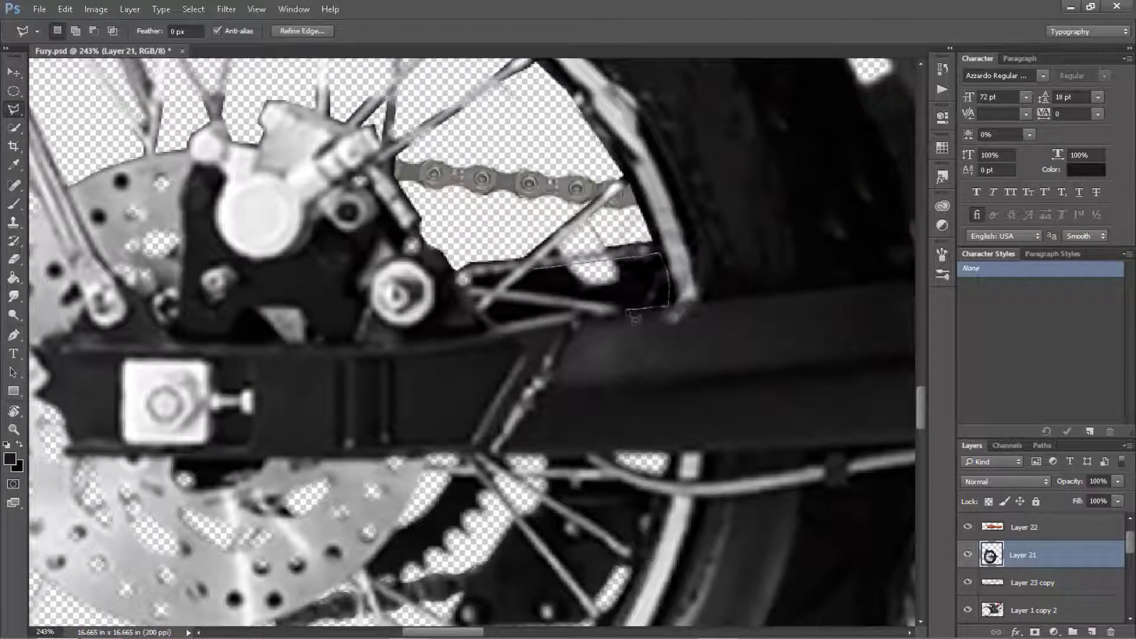
left_click(510, 288)
key("Delete")
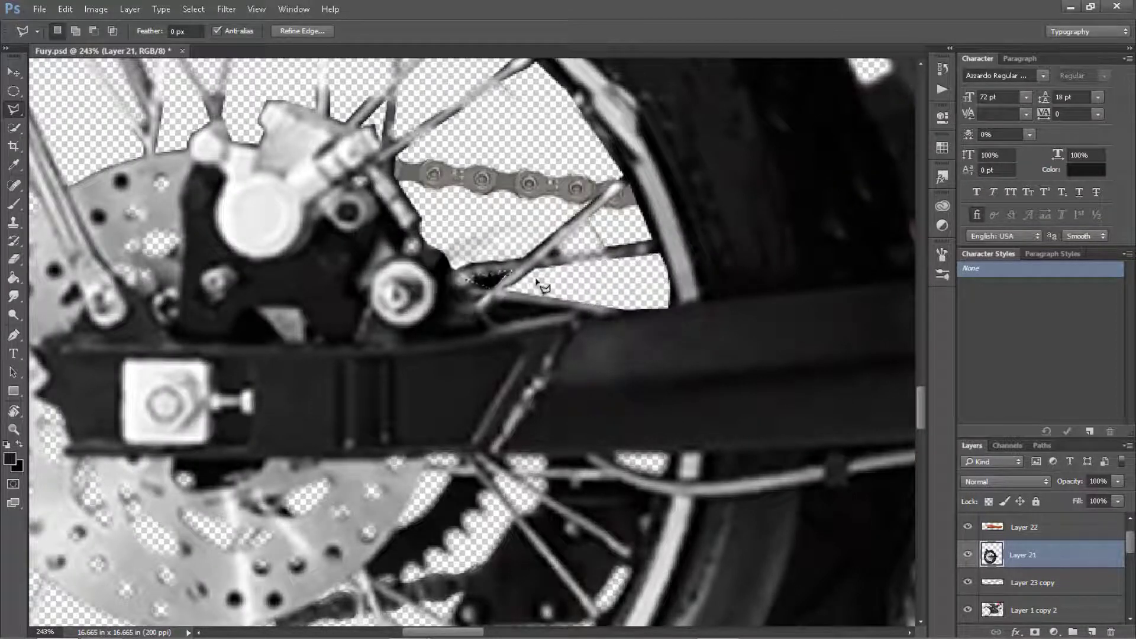
Begin outlining the dark leftover area near the rear hub.
scroll(253, 444, "down", 5)
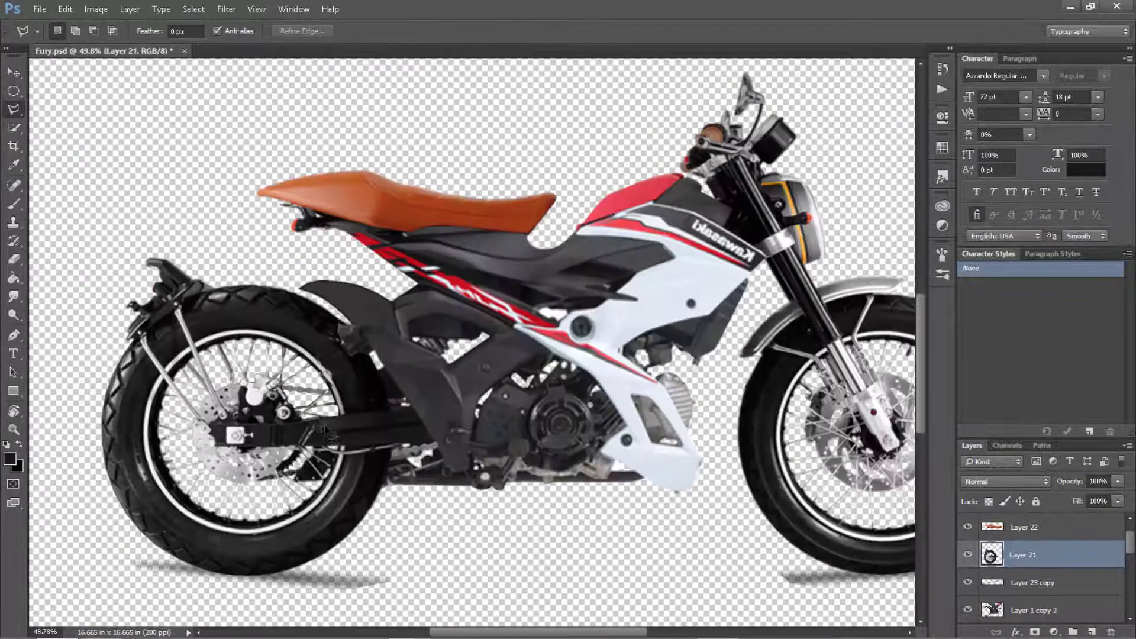
scroll(333, 436, "up", 3)
scroll(255, 532, "up", 2)
left_click(186, 502)
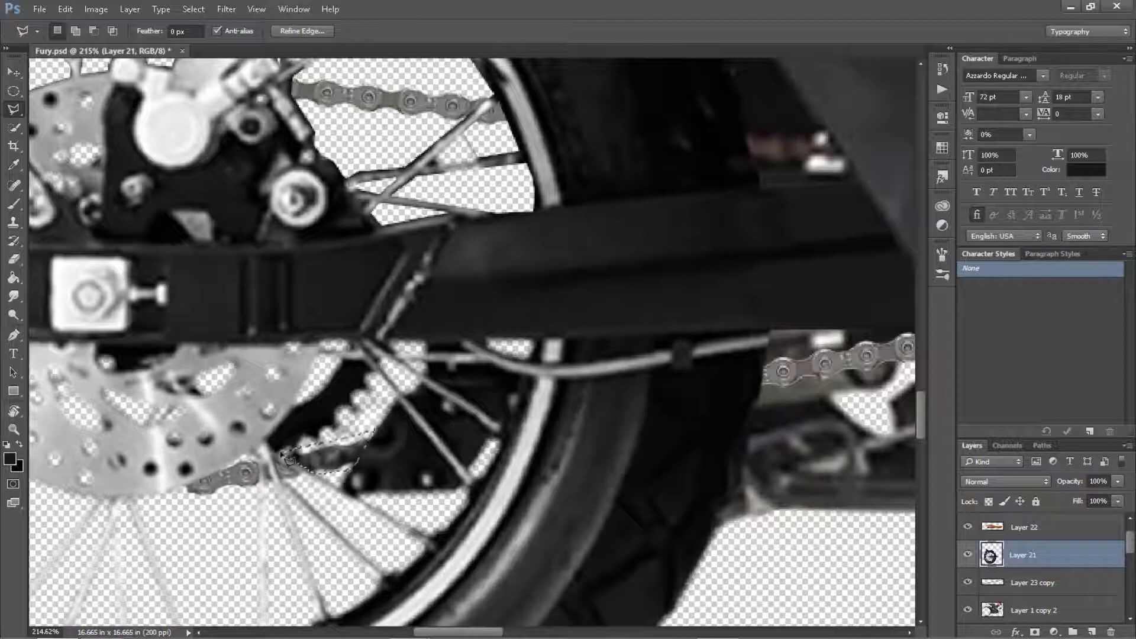
scroll(342, 439, "down", 2)
scroll(414, 431, "down", 3)
scroll(417, 427, "up", 2)
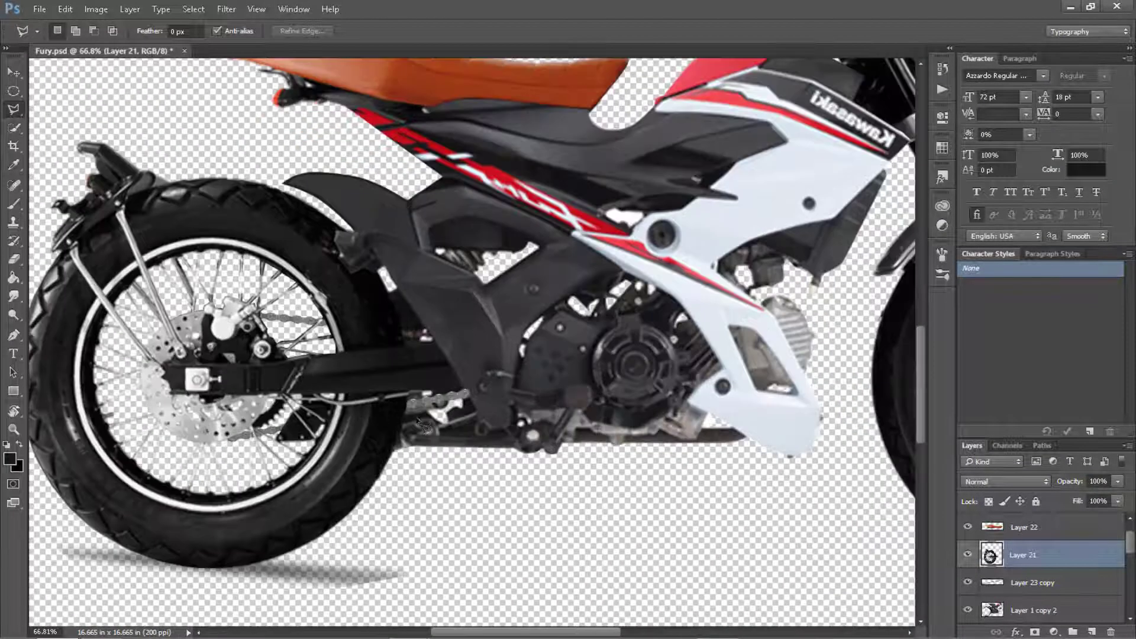
scroll(417, 427, "up", 2)
Duplicate the chain piece and move the copy above Layer 22 in the layer stack.
left_click_drag(254, 293, 355, 282)
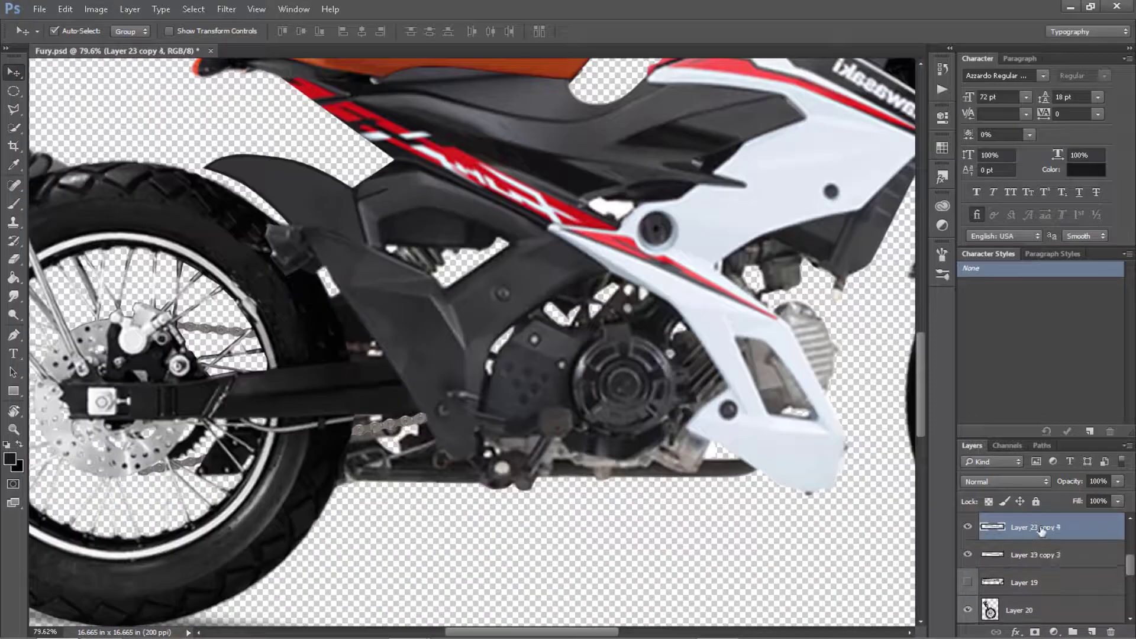
mouse_move(1042, 531)
left_mouse_down()
mouse_move(1062, 538)
mouse_move(1047, 550)
left_mouse_up()
scroll(331, 342, "up", 5)
Erase the chain copy where it crosses the swingarm so the chain runs toward the engine.
key("e")
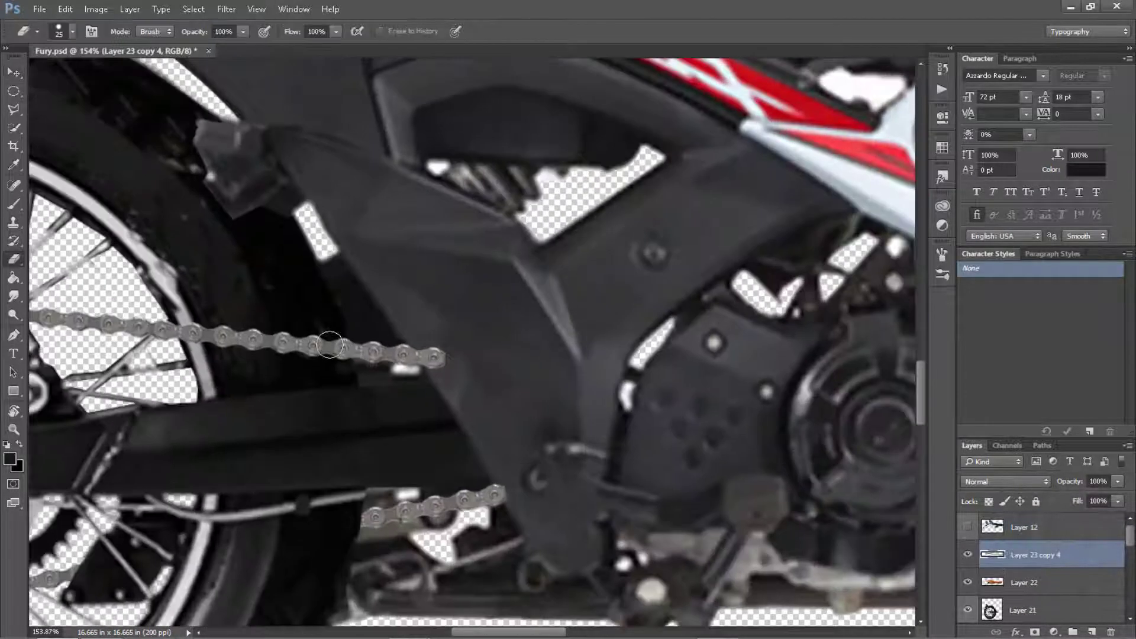
scroll(334, 344, "down", 3)
left_click_drag(379, 355, 213, 337)
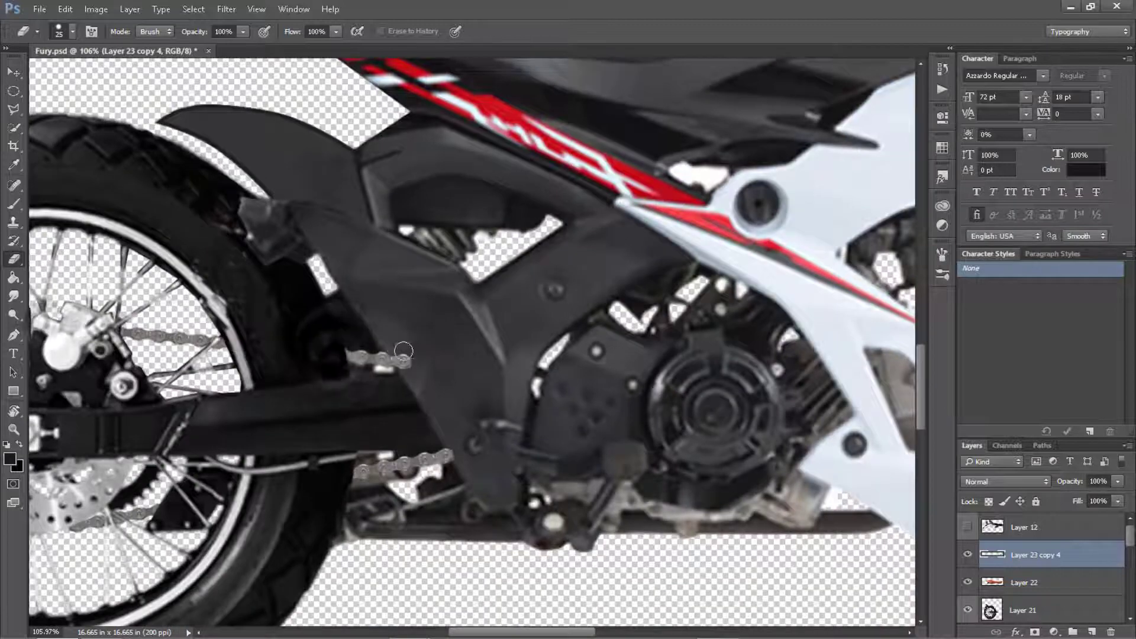
scroll(393, 355, "up", 3)
scroll(464, 402, "down", 2)
scroll(464, 403, "down", 4)
scroll(415, 328, "up", 3)
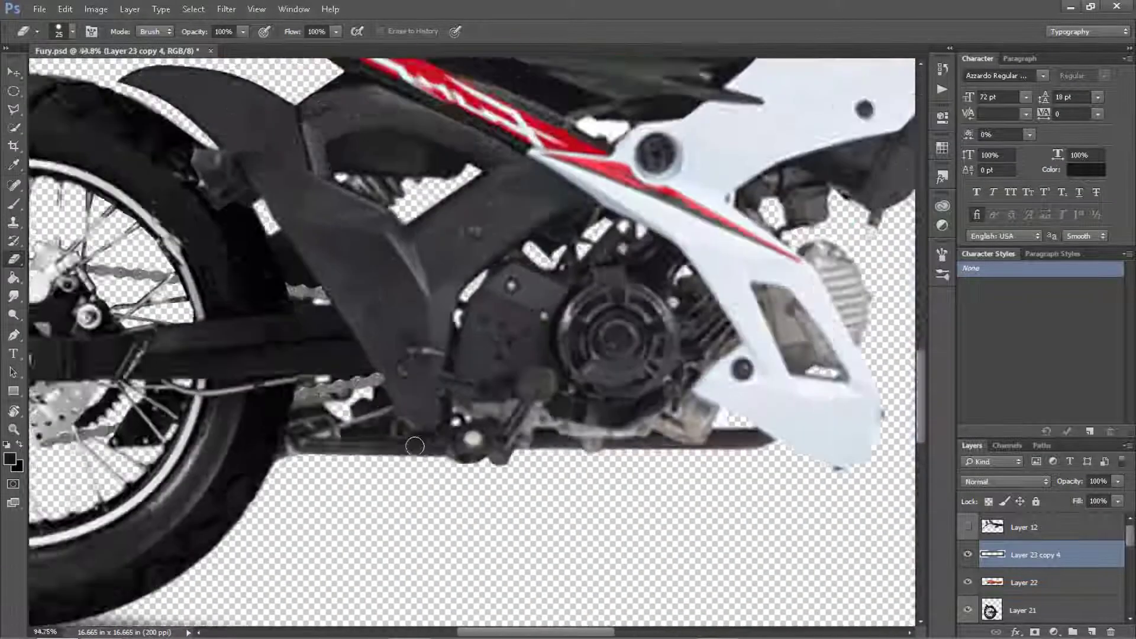
scroll(338, 318, "up", 2)
left_click_drag(372, 372, 361, 355)
left_click(354, 330, "ctrl")
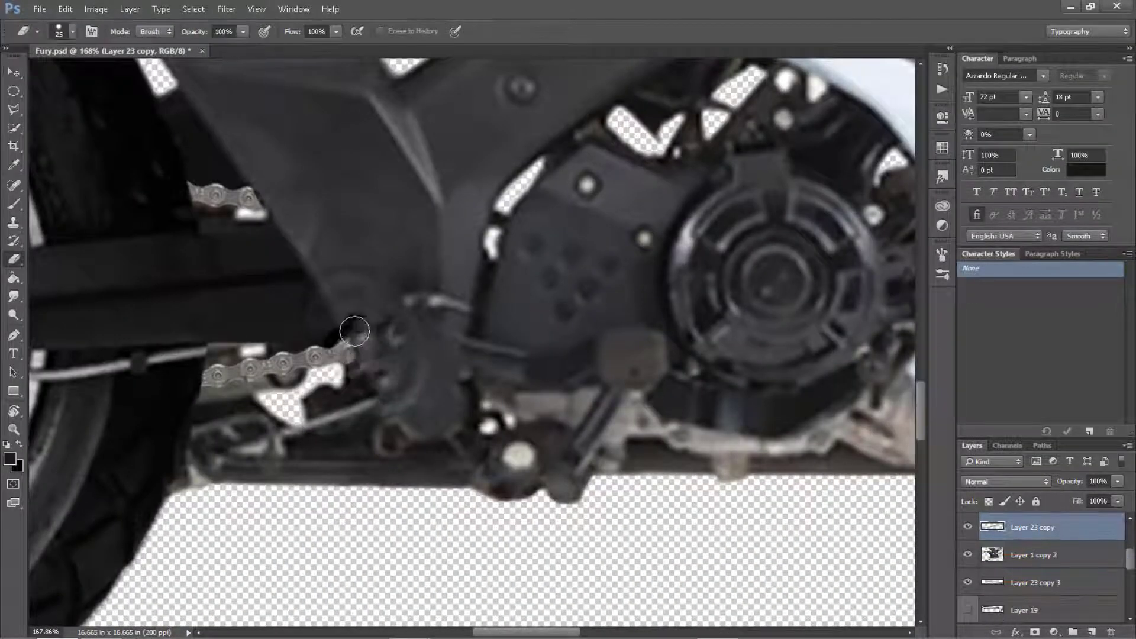
scroll(381, 342, "down", 4)
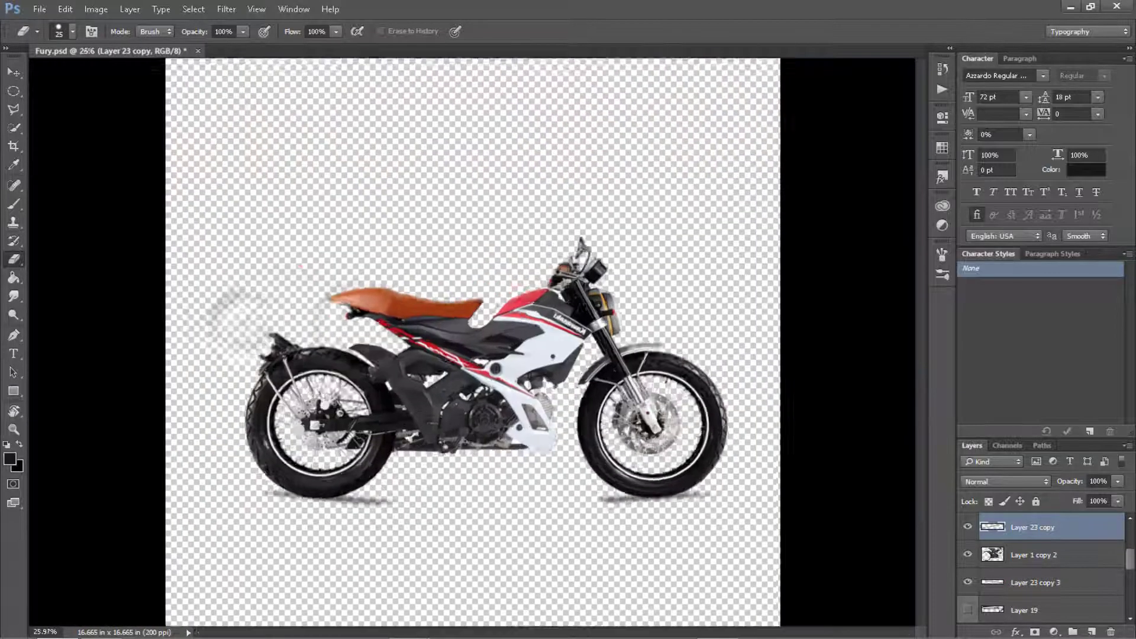
scroll(385, 385, "up", 3)
scroll(387, 430, "down", 2)
scroll(387, 430, "up", 1)
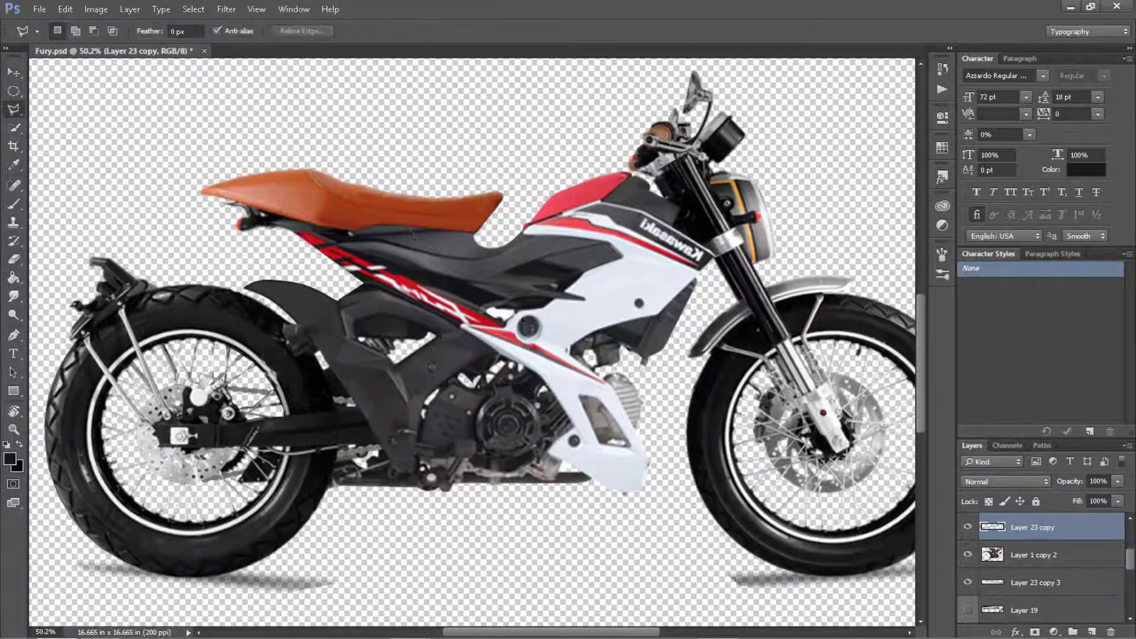
scroll(331, 248, "up", 3)
Erase the dark, hazy leftovers beneath the seat on Layer 22.
scroll(332, 249, "up", 2)
key("e")
left_click(280, 221, "ctrl")
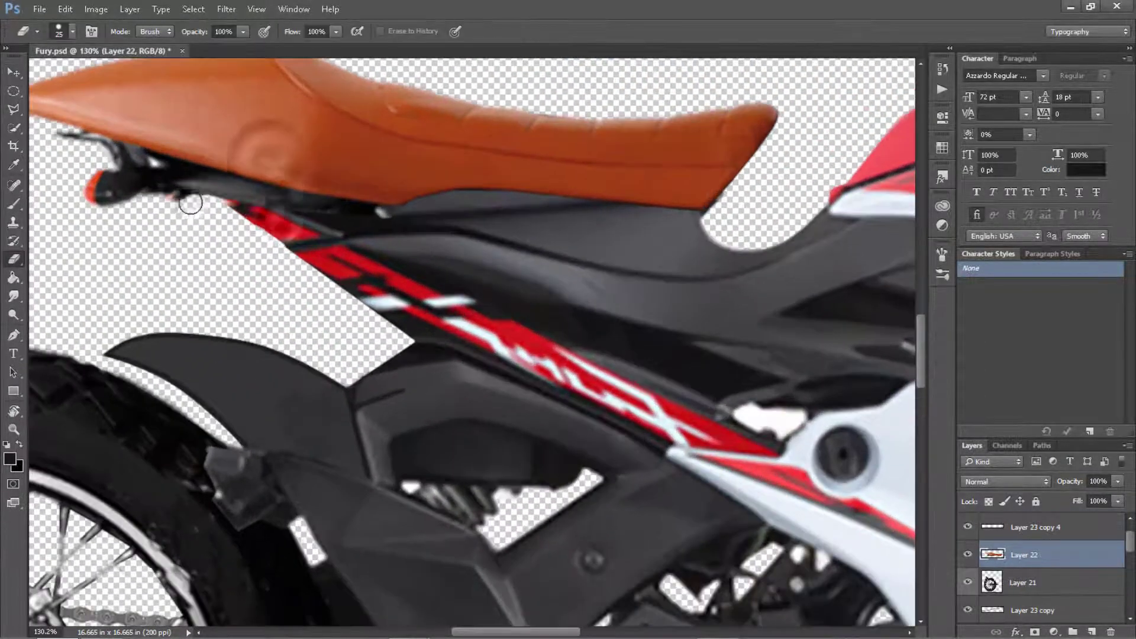
left_click_drag(190, 203, 197, 204)
left_click_drag(310, 224, 199, 201)
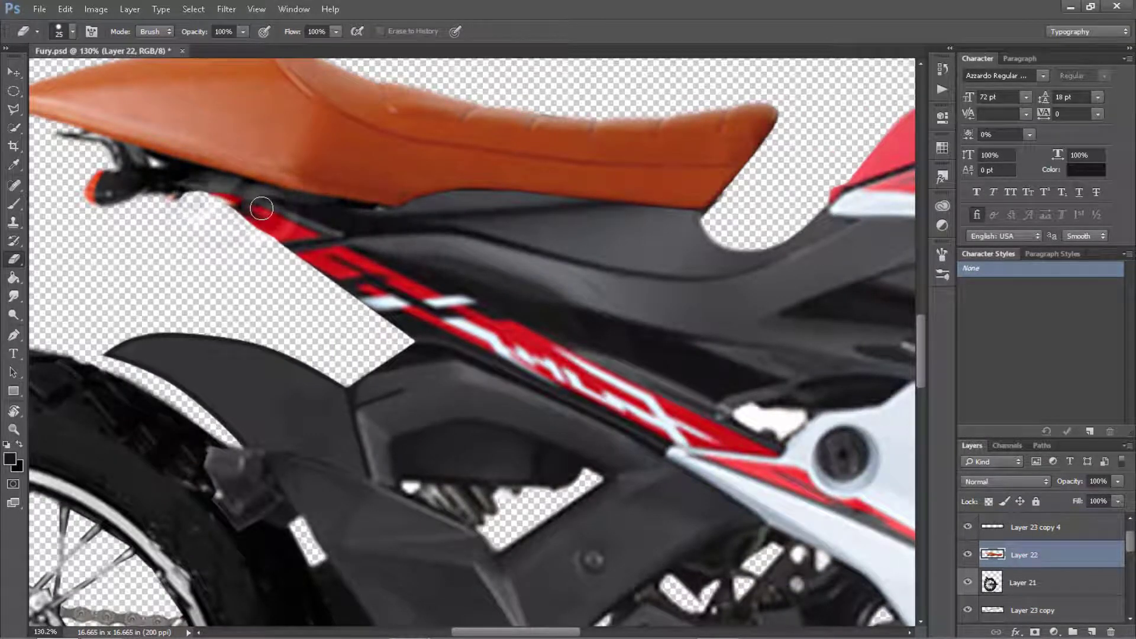
Select the stripe below the seat and paint it solid red sampled from the tank.
key("l")
left_click(417, 342)
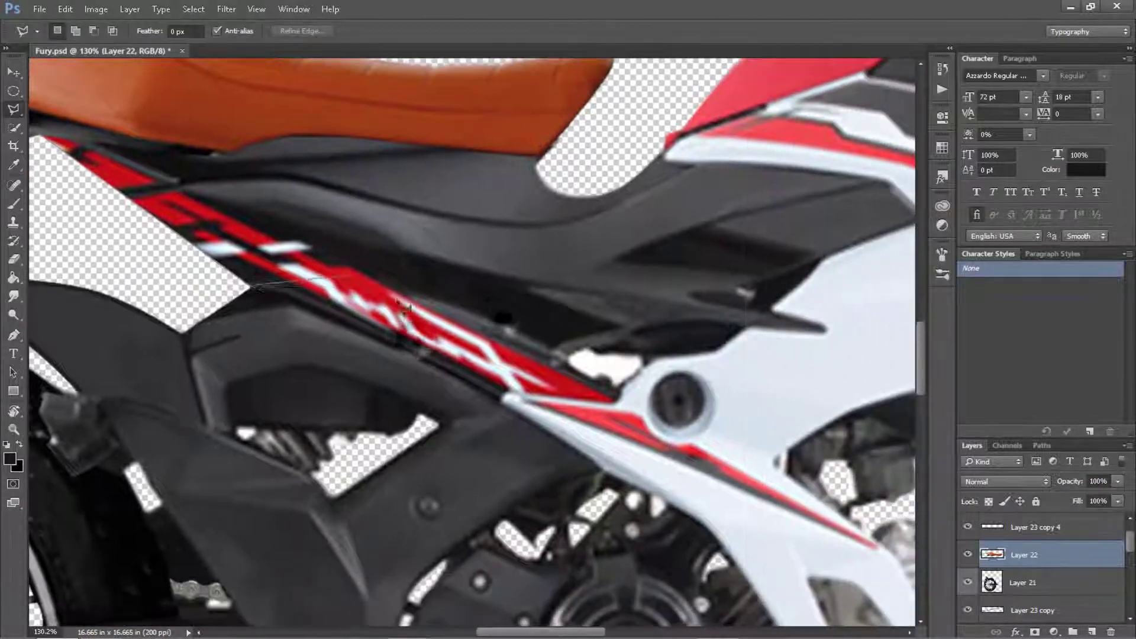
left_click(508, 393)
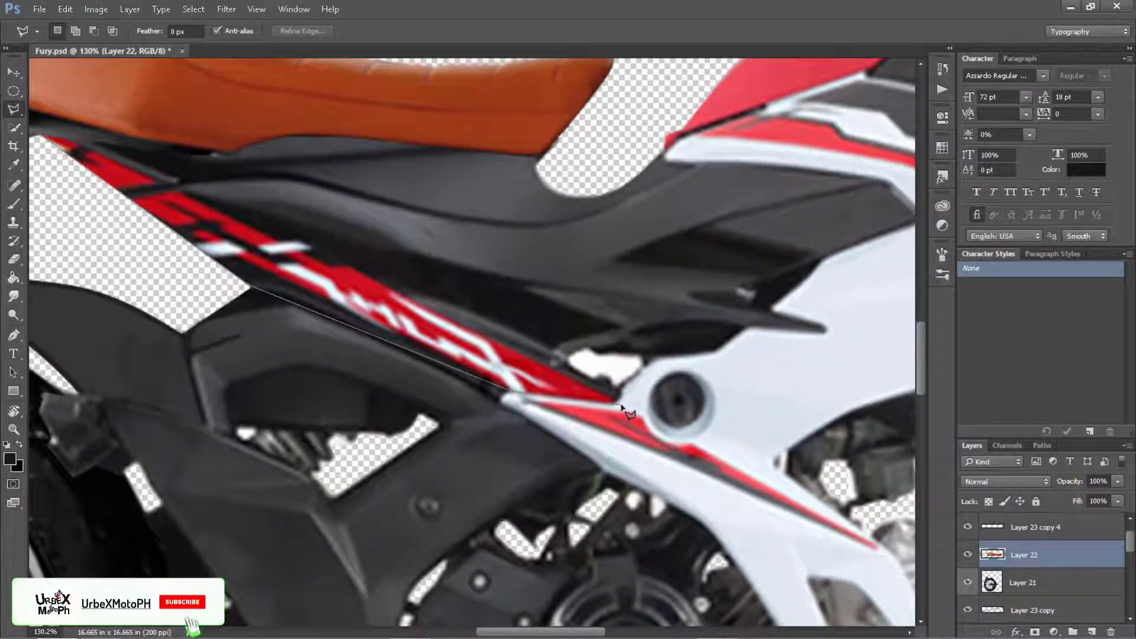
scroll(331, 275, "down", 3)
key("b")
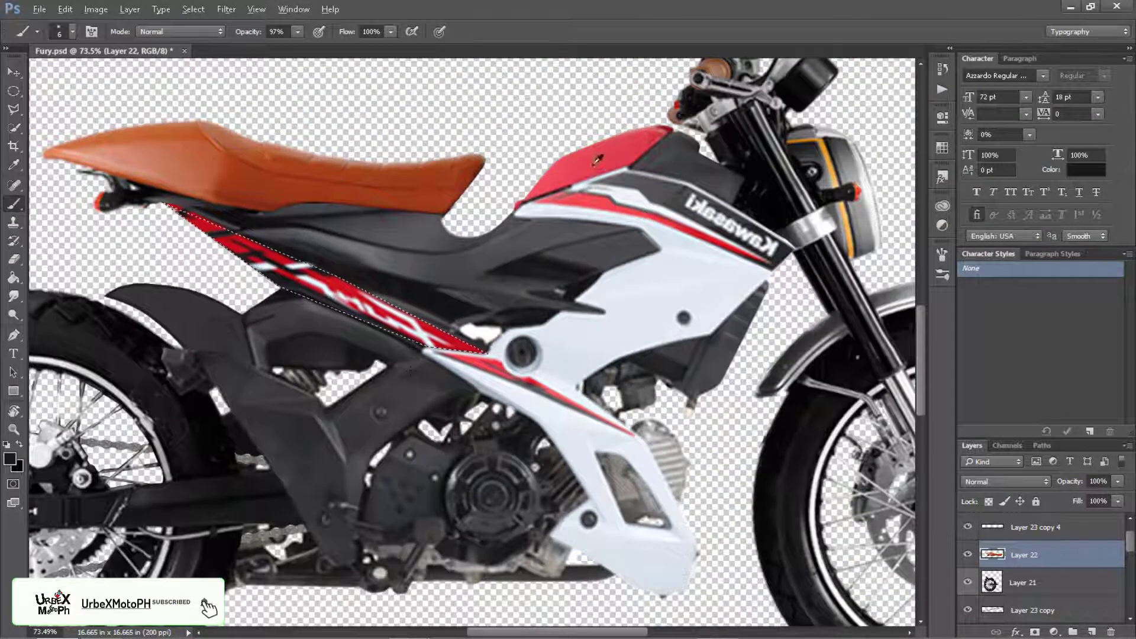
left_click(597, 158, "alt")
scroll(406, 374, "down", 1)
left_click_drag(353, 331, 379, 340)
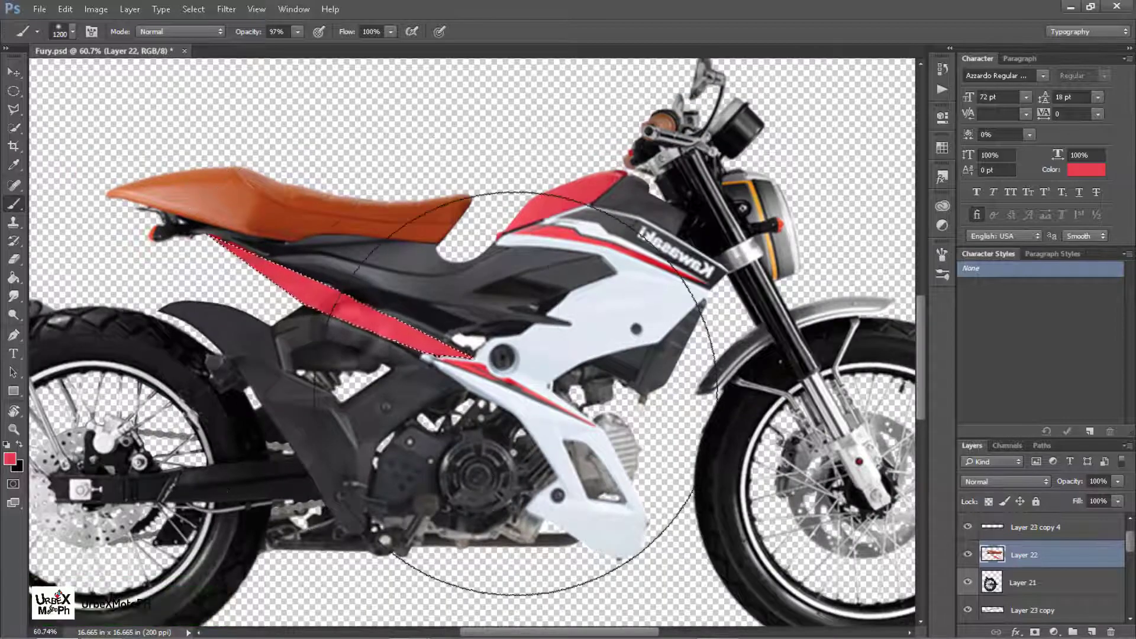
scroll(531, 397, "up", 2)
scroll(474, 363, "up", 4)
Return to the Polygonal Lasso and frame the rear fender for outlining.
key("l")
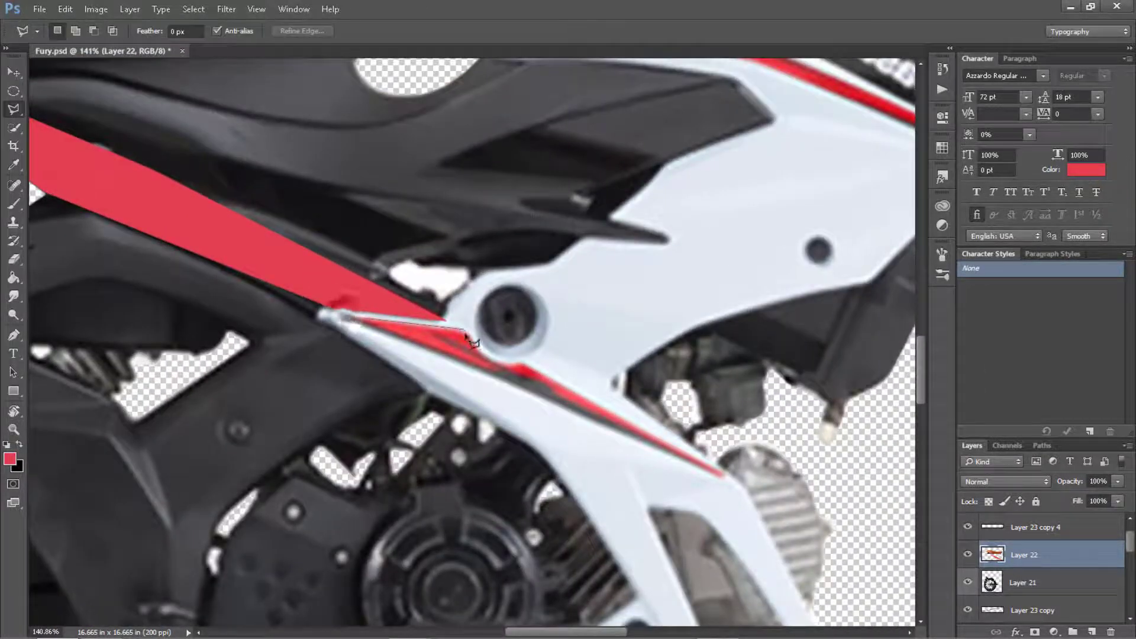
scroll(491, 362, "down", 5)
scroll(512, 363, "up", 3)
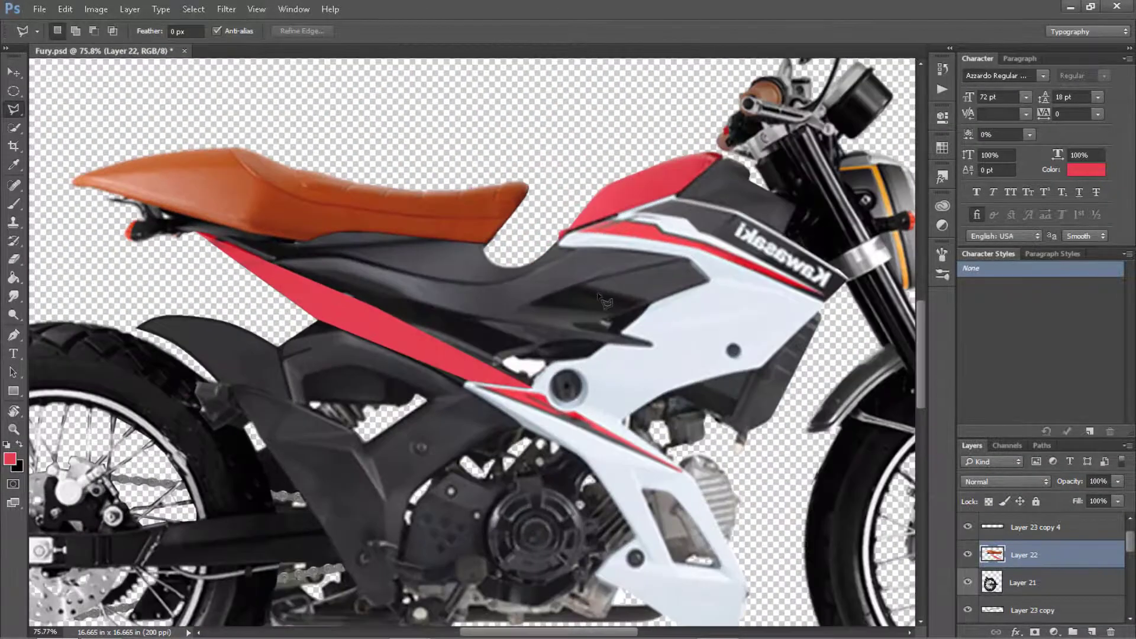
scroll(583, 287, "down", 3)
scroll(583, 287, "up", 3)
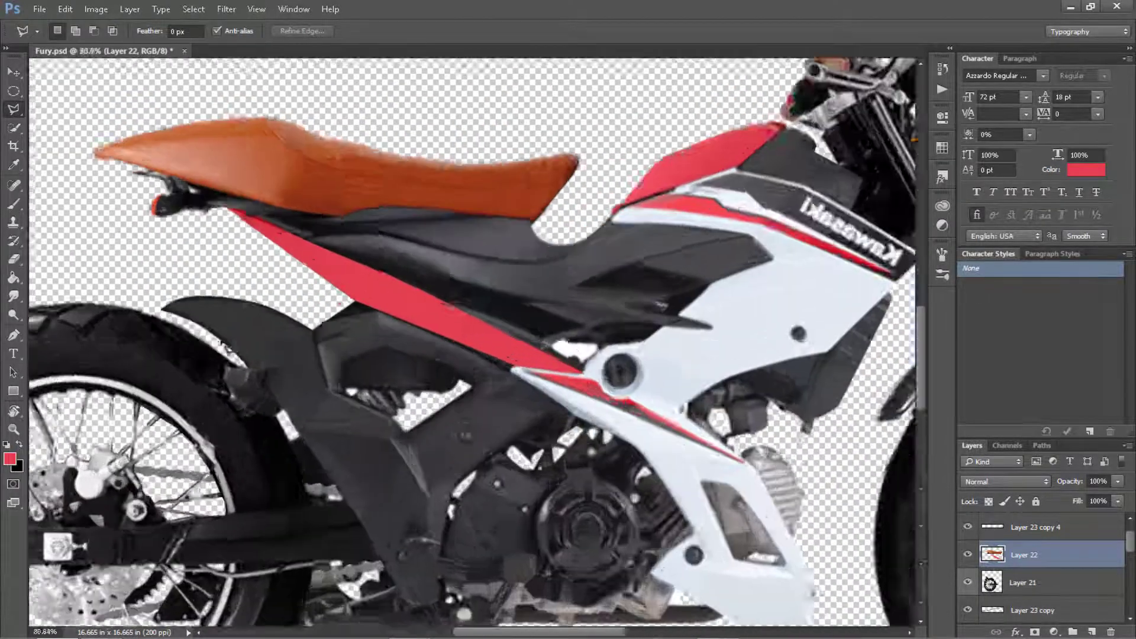
scroll(139, 302, "up", 3)
scroll(139, 302, "up", 1)
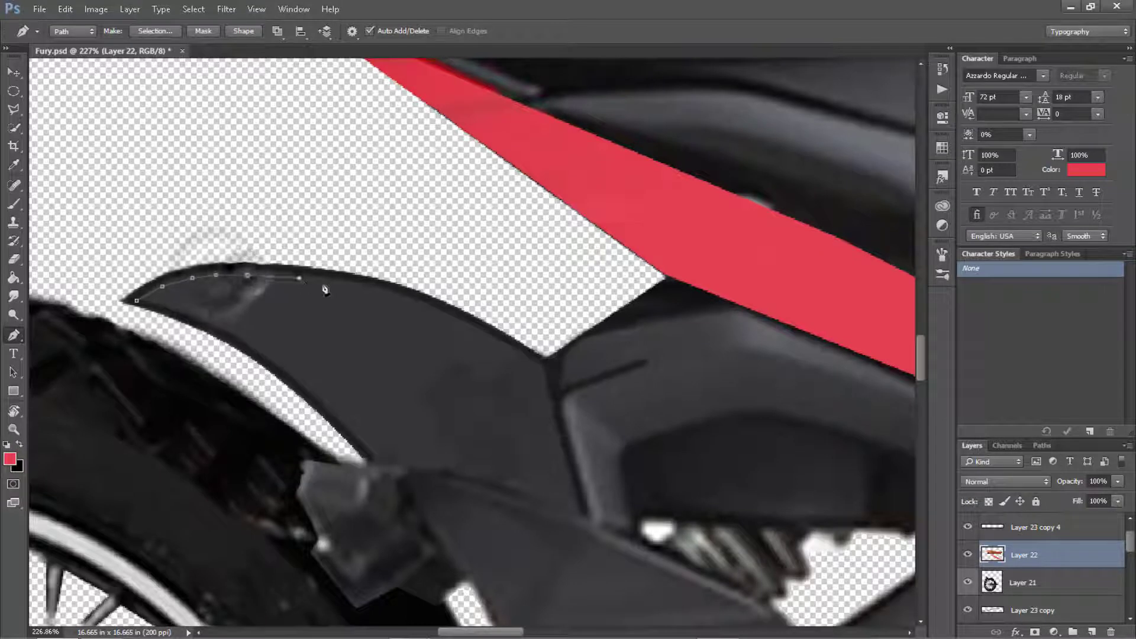
Trace a closed path around the stripe area along the rear fender's edge.
left_click(383, 294)
left_click(426, 308)
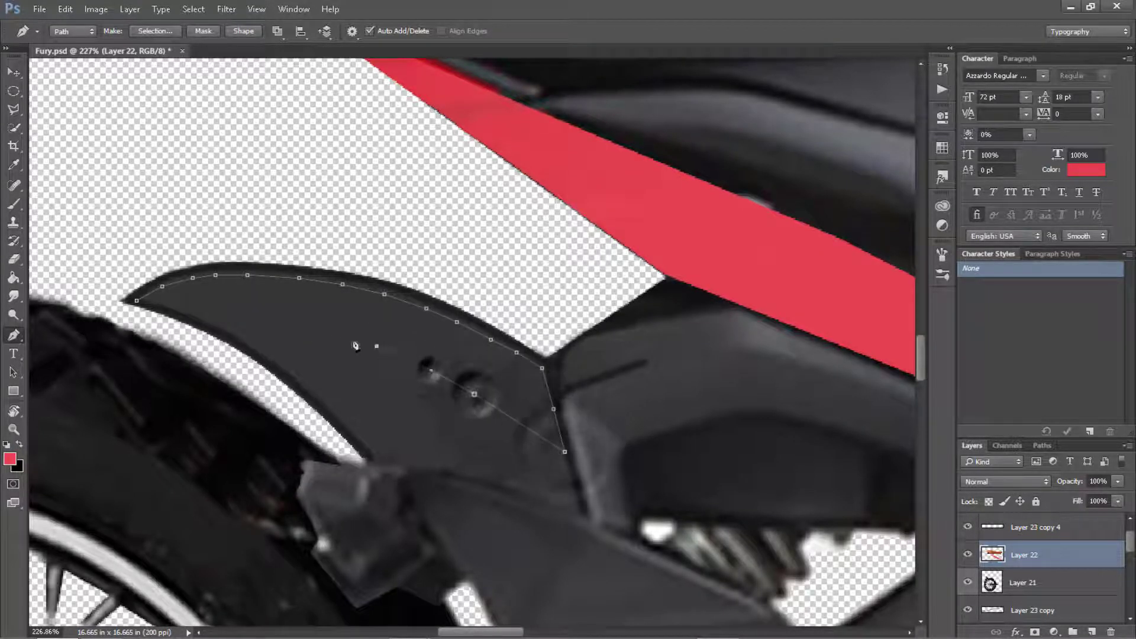
left_click(319, 328)
left_click(247, 309)
left_click(206, 305)
left_click(167, 301)
left_click(136, 301)
Convert the fender path into a selection and paint it red with the Brush.
right_click(333, 371)
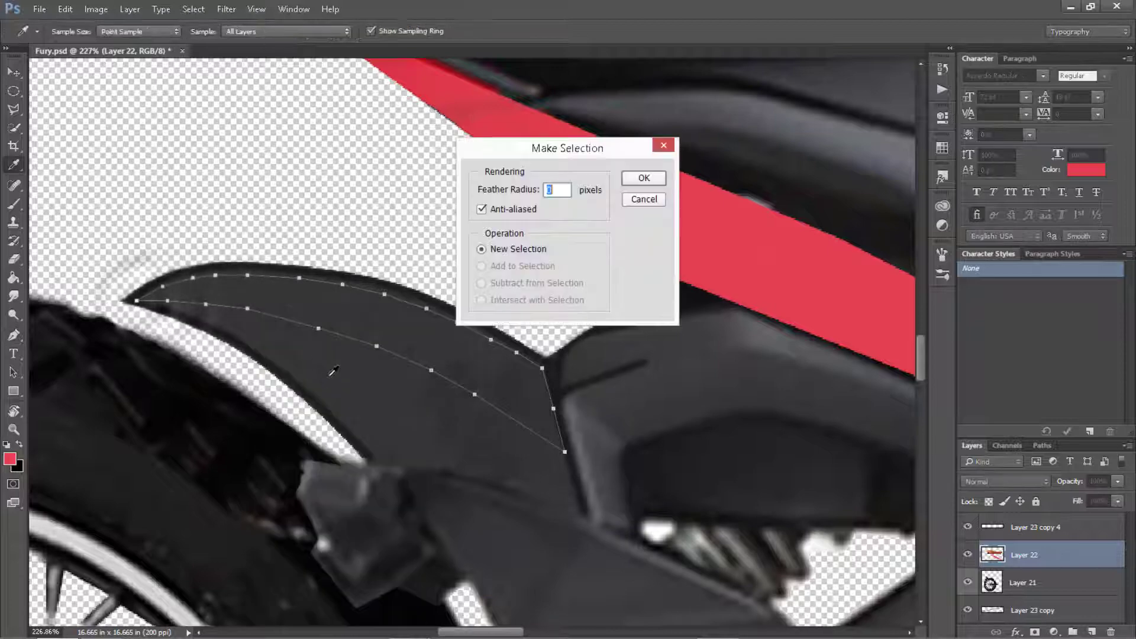
key("Return")
scroll(333, 371, "down", 5)
key("b")
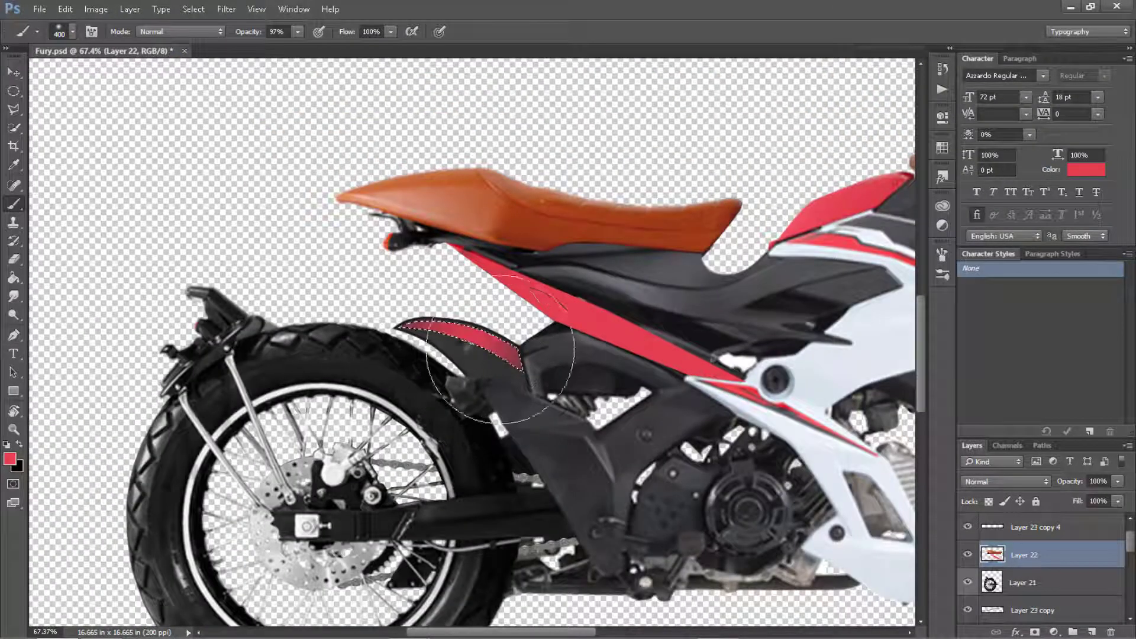
scroll(584, 396, "down", 3)
scroll(309, 296, "up", 3)
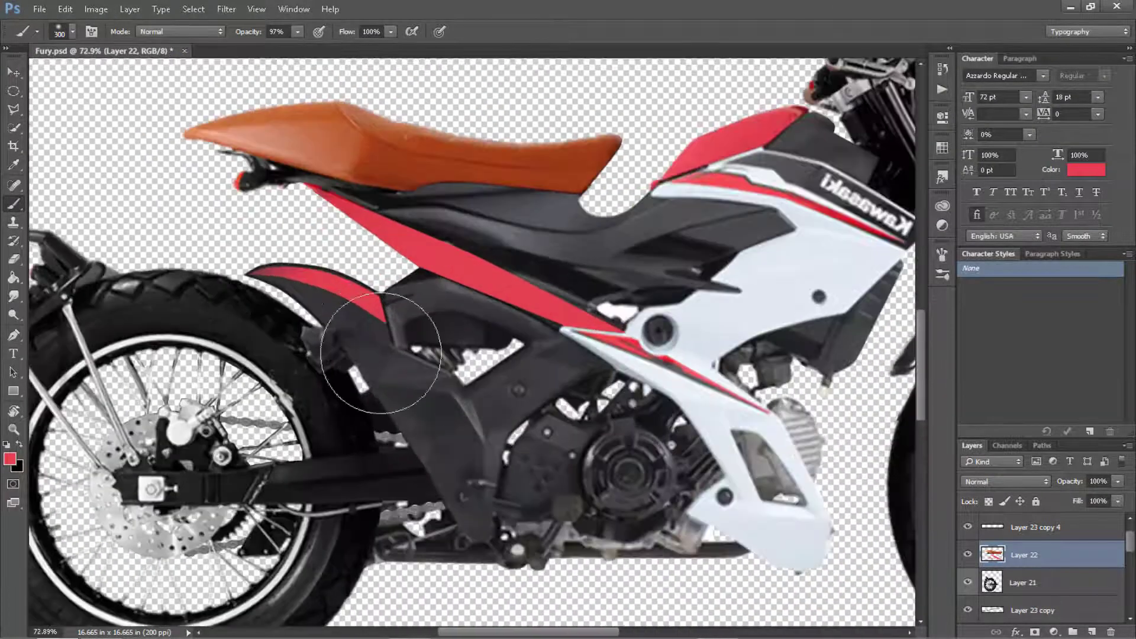
scroll(309, 296, "up", 3)
Select along the top edge of the red stripe below the seat.
key("l")
scroll(316, 127, "up", 2)
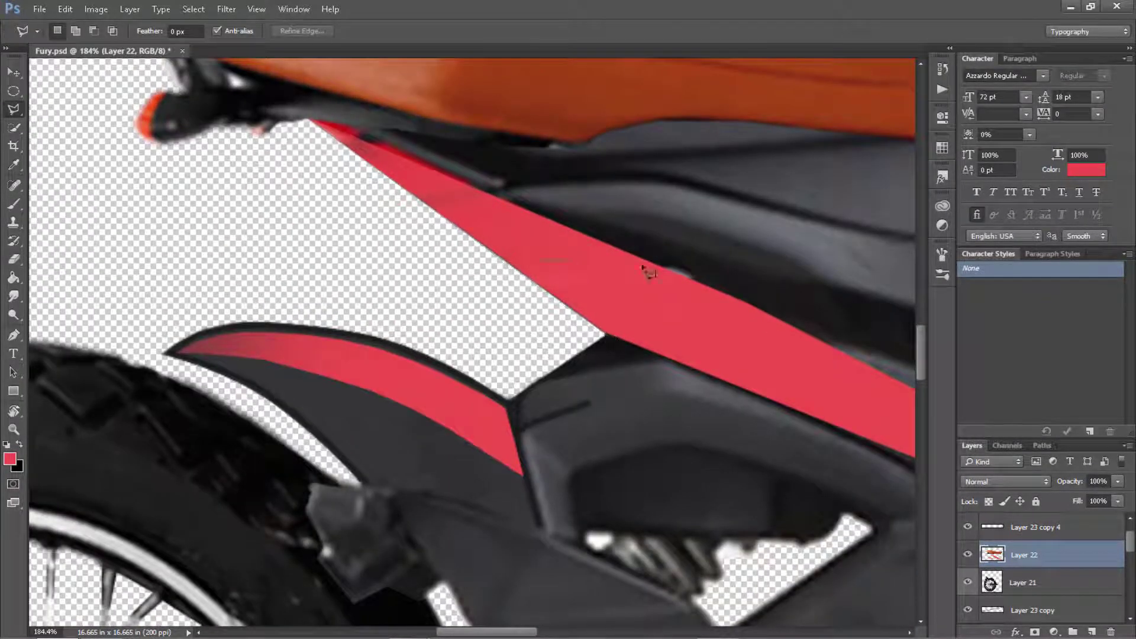
left_click(679, 274)
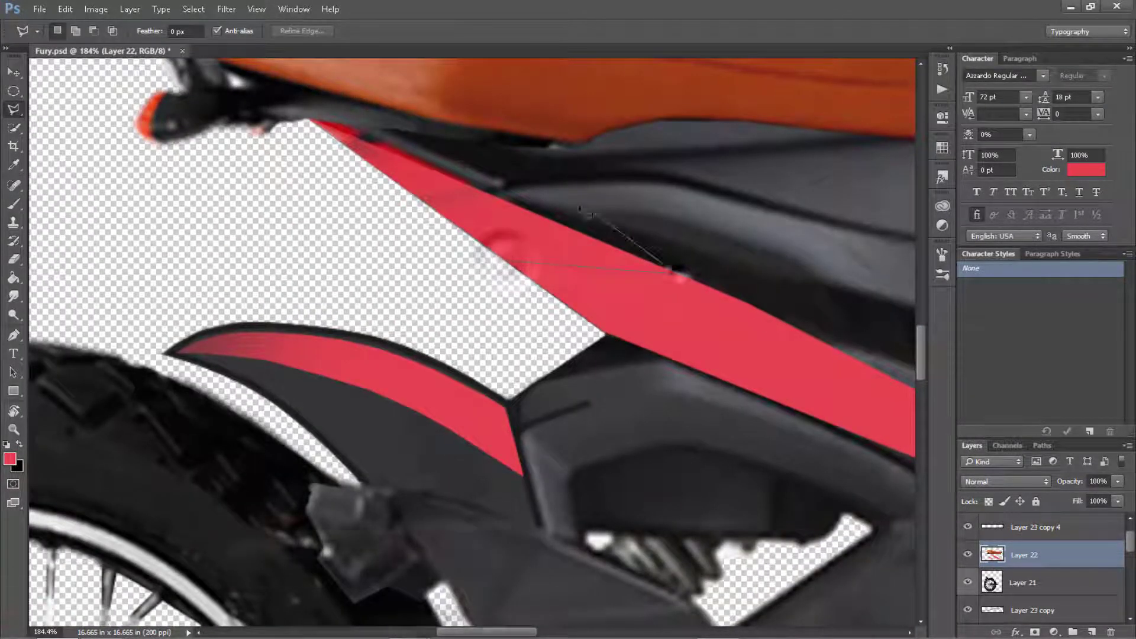
left_click(314, 127)
scroll(314, 127, "down", 3)
Paint the stripe's upper edge dark with an enlarged brush.
key("b")
key("bracketright")
key("bracketright")
key("bracketright")
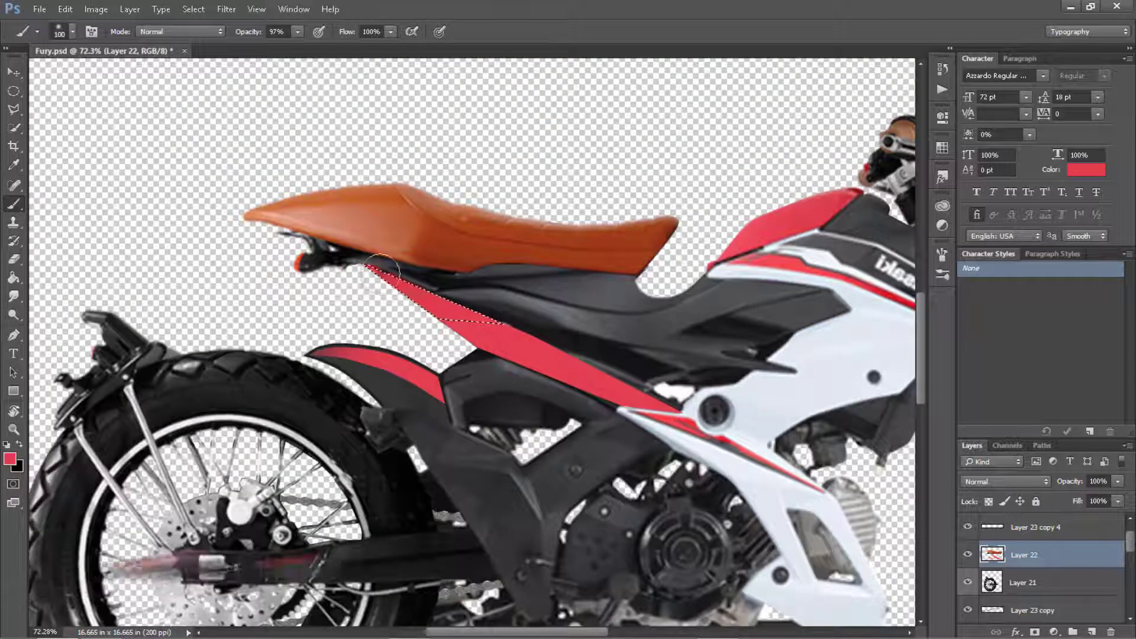
left_click(509, 275, "alt")
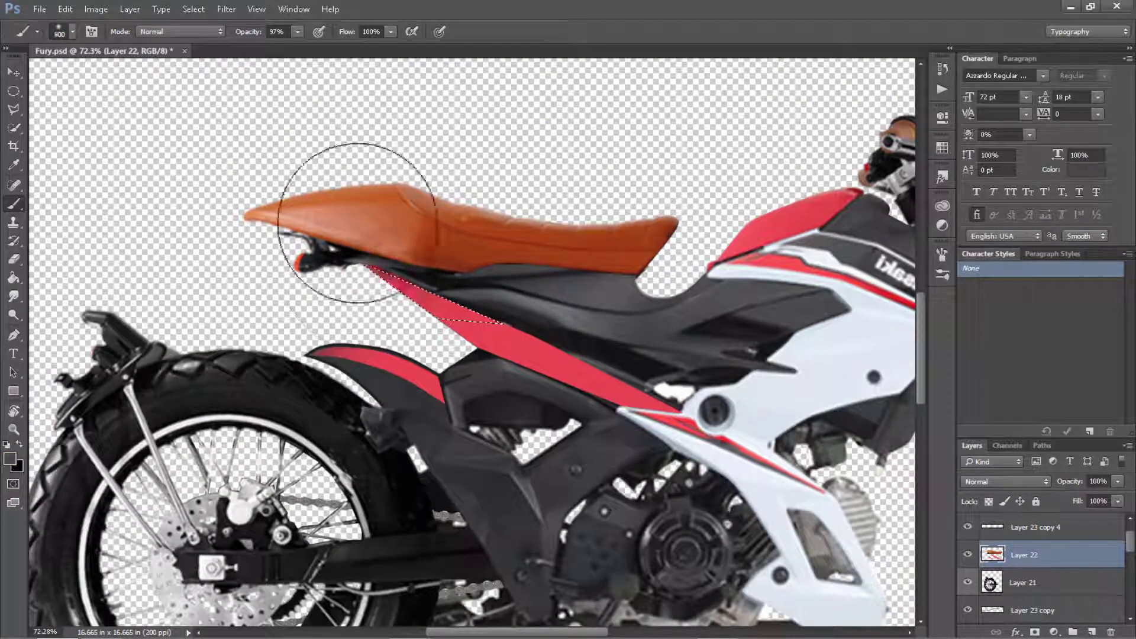
scroll(330, 343, "down", 5)
scroll(414, 295, "up", 2)
scroll(710, 382, "down", 3)
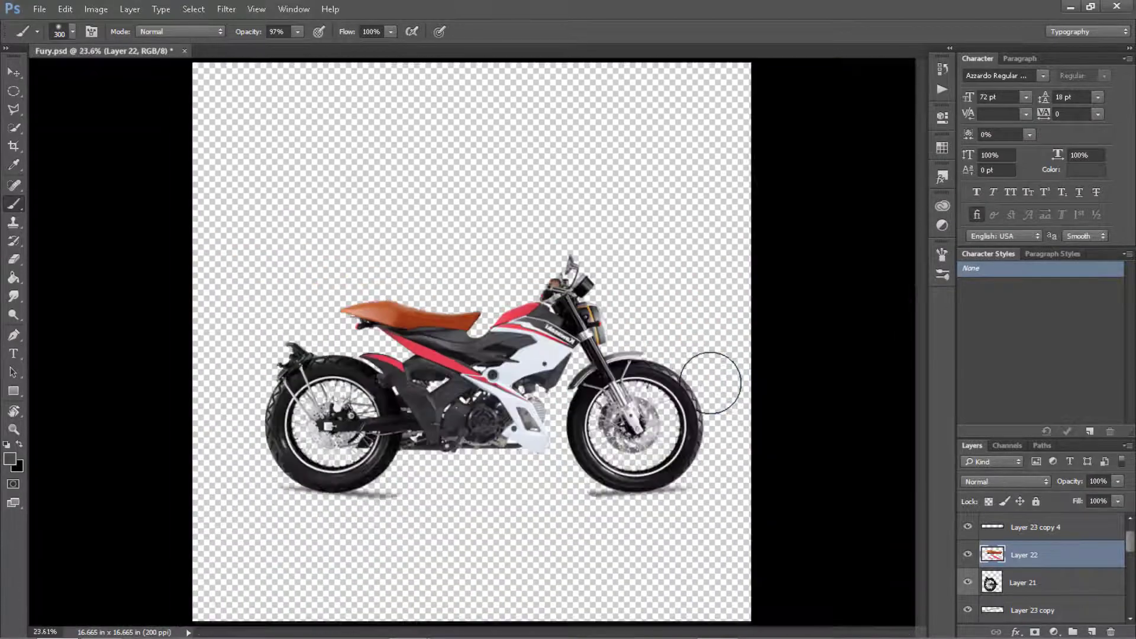
scroll(358, 384, "up", 10)
key("e")
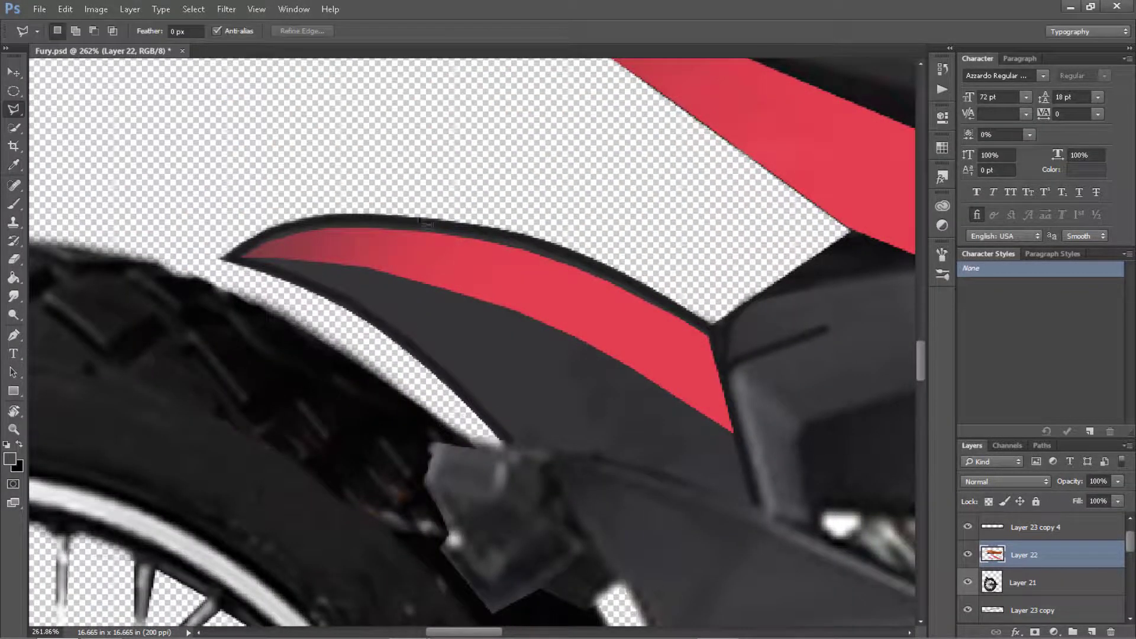
Erase stray marks along the rear fender's top edge, restoring its dark outline.
left_click(418, 215)
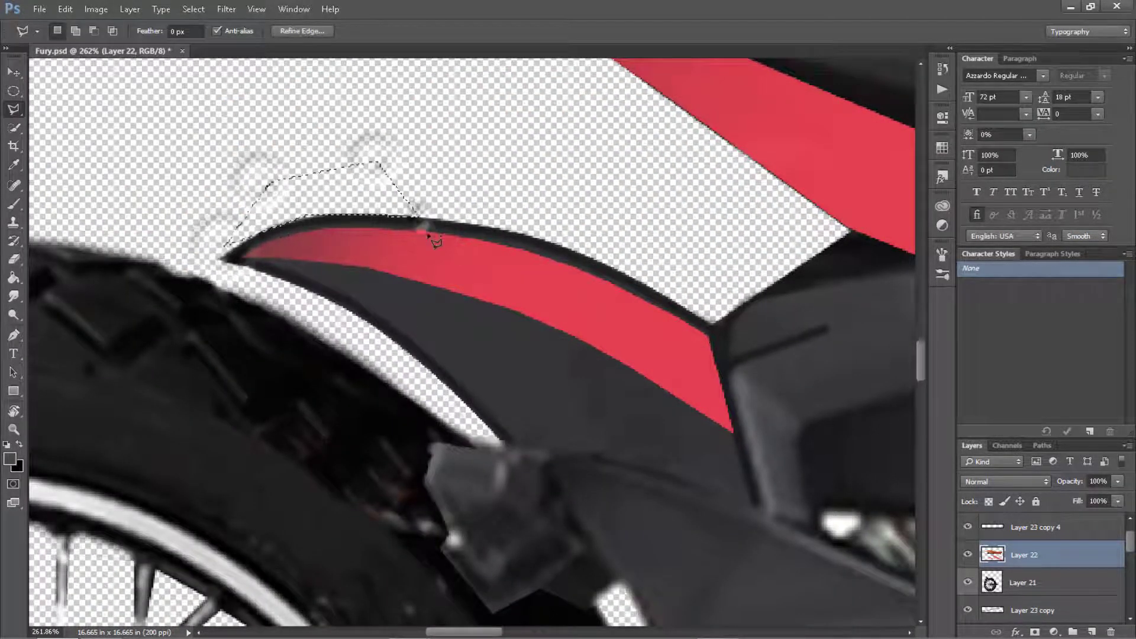
double_click(365, 216)
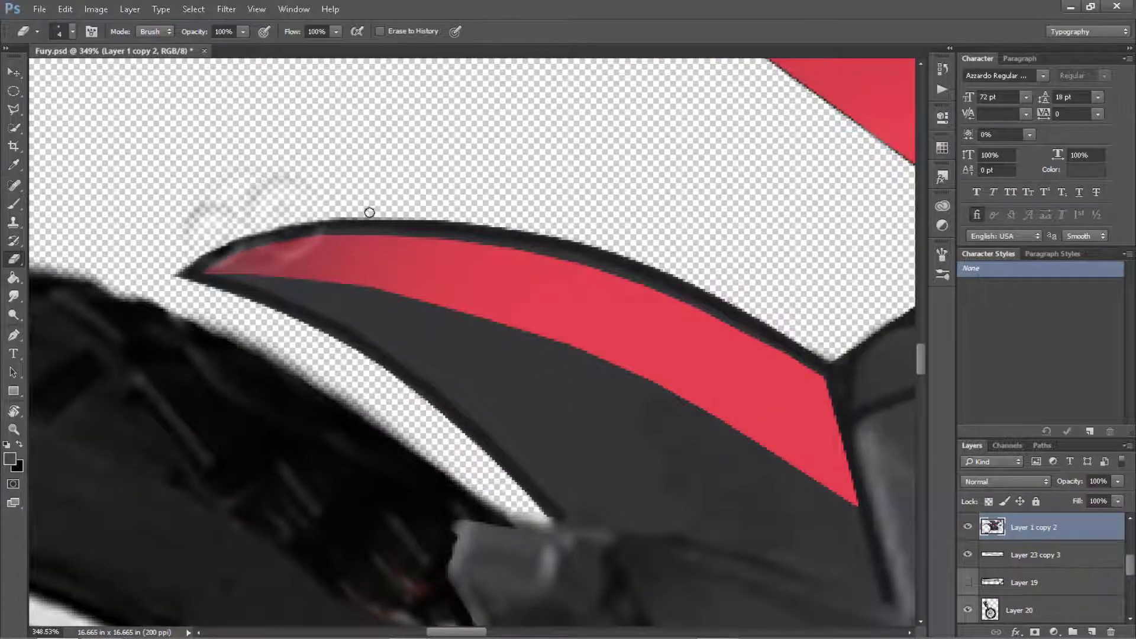
left_click_drag(291, 213, 185, 256)
key("bracketleft")
key("bracketleft")
key("bracketleft")
key("ctrl+z")
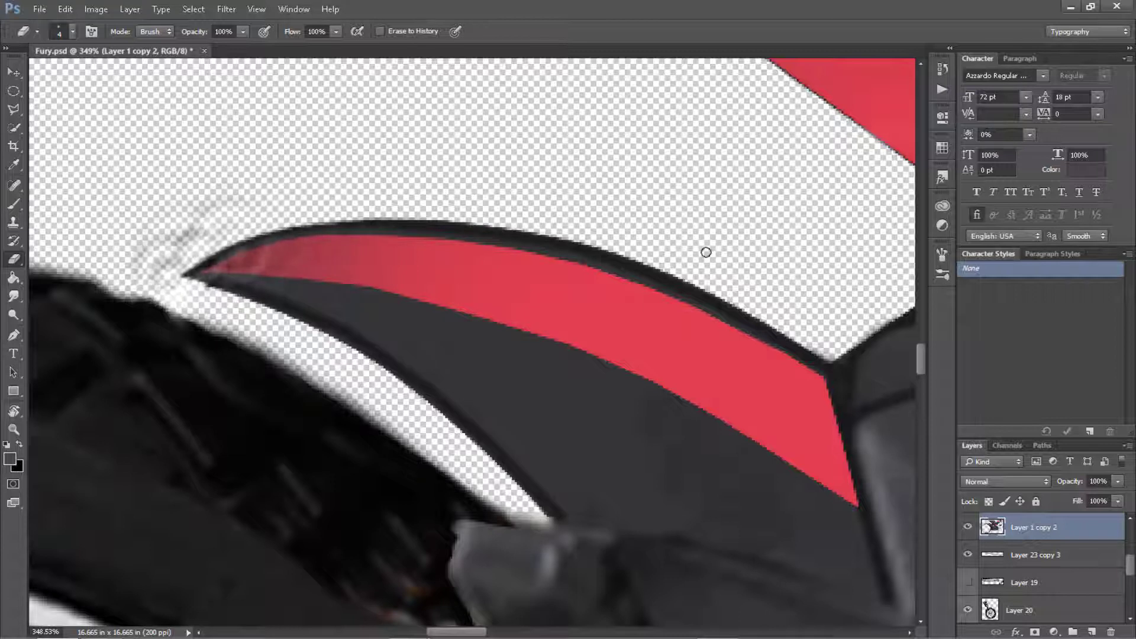
key("ctrl+alt+z")
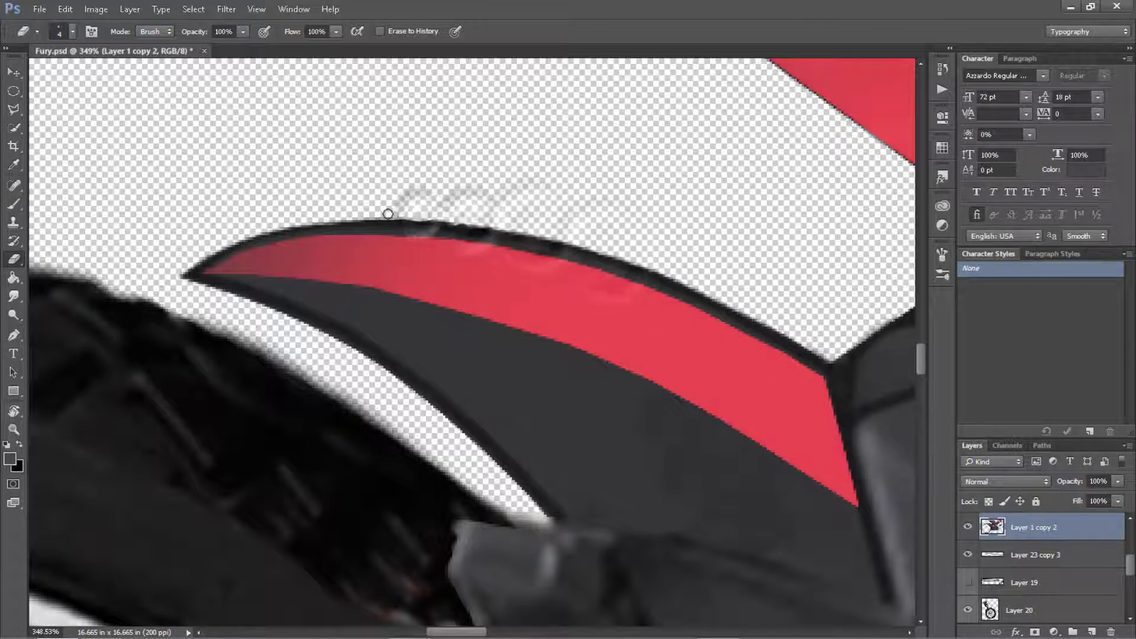
With a larger eraser, clean up the grey smudges left of the fender tip.
scroll(258, 228, "down", 10)
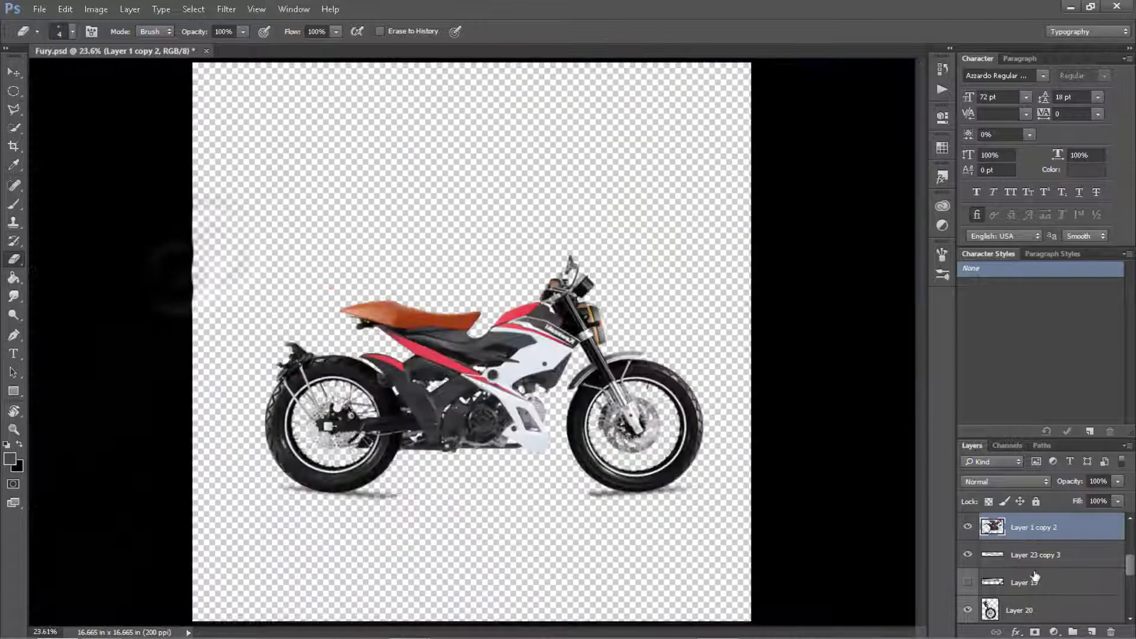
scroll(290, 369, "up", 2)
scroll(291, 369, "up", 5)
scroll(337, 331, "up", 2)
key("bracketright")
key("bracketright")
key("bracketright")
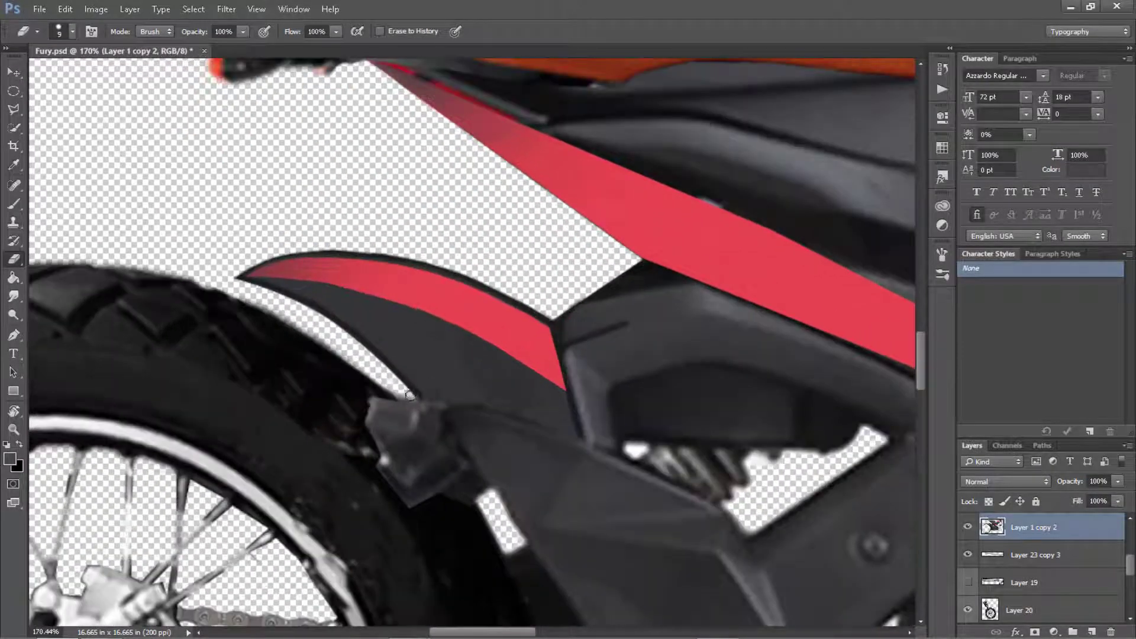
left_click_drag(263, 297, 266, 280)
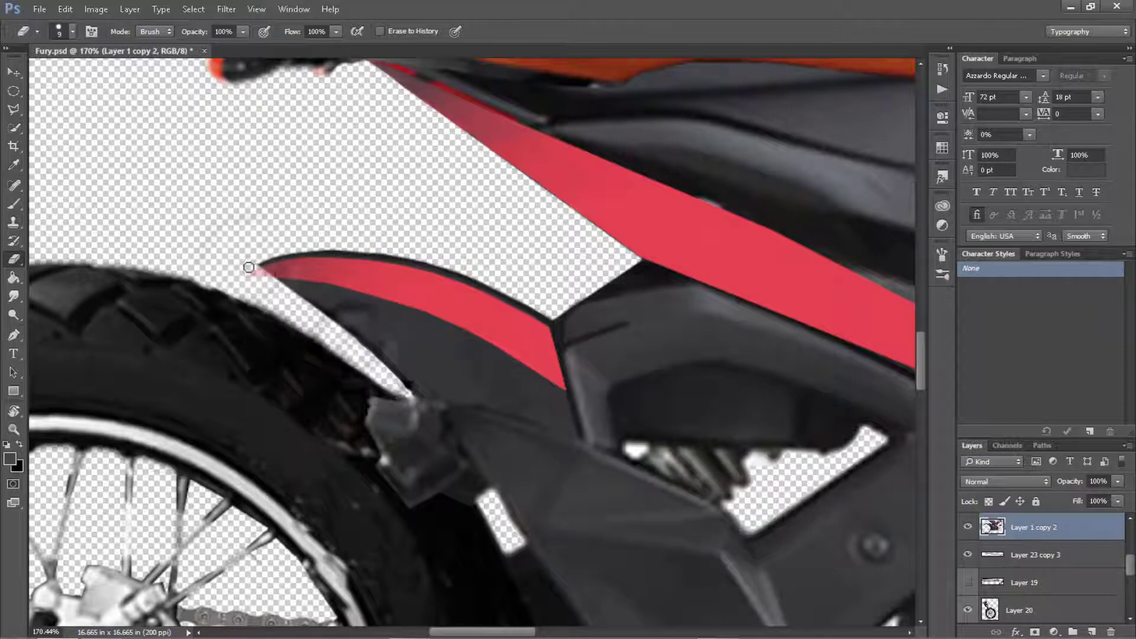
Select Layer 22, fit the whole motorcycle in view and apply a free transform to the seat.
left_click(249, 265, "ctrl")
scroll(248, 266, "up", 3)
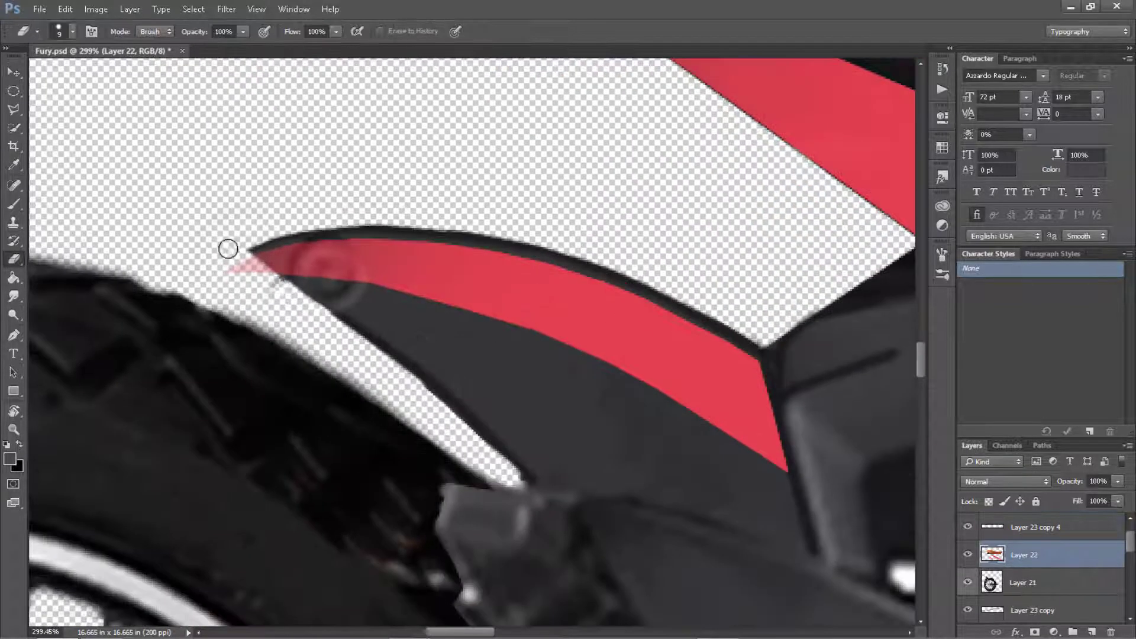
key("b")
scroll(250, 274, "up", 2)
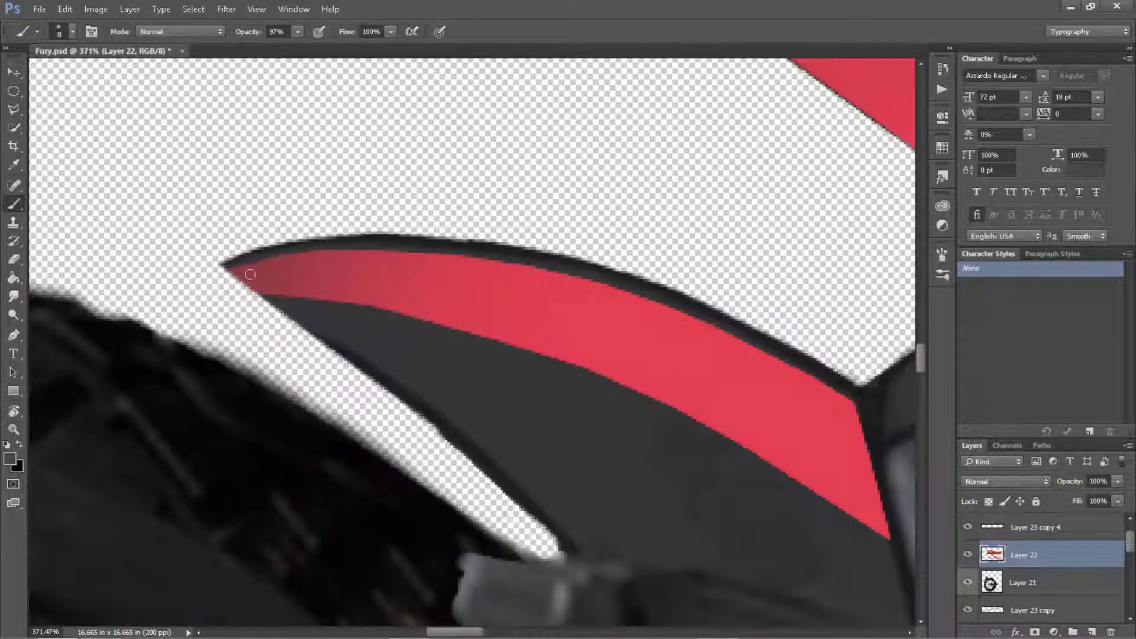
key("ctrl+0")
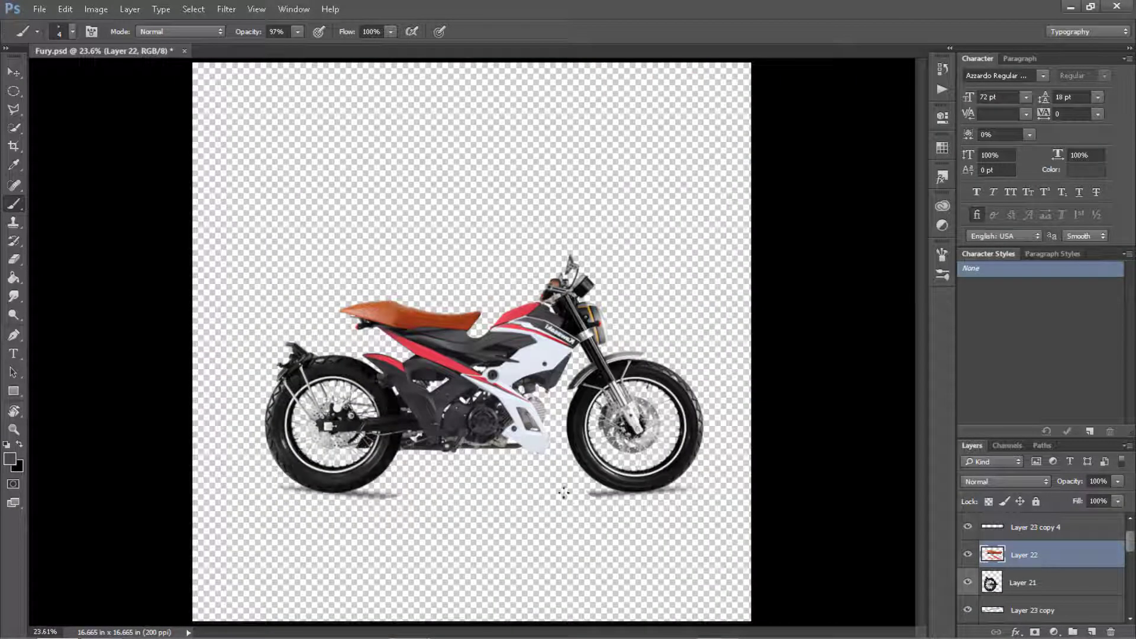
key("ctrl+t")
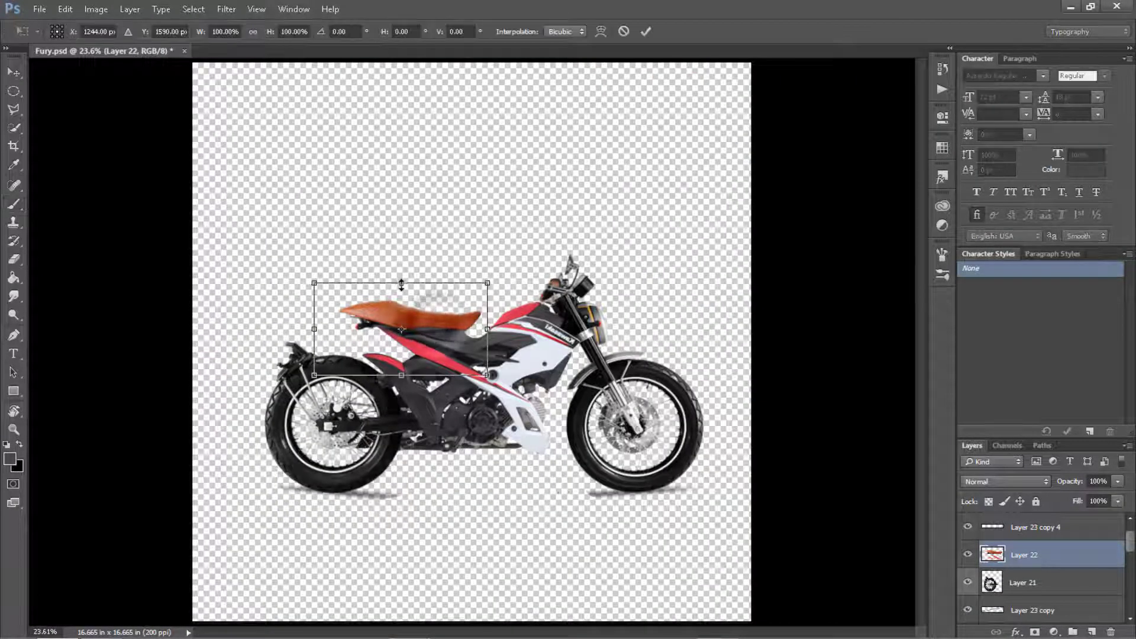
scroll(439, 329, "up", 6)
key("Return")
Trace a polygonal selection along the seat underside and distort its front end lower and inward.
key("l")
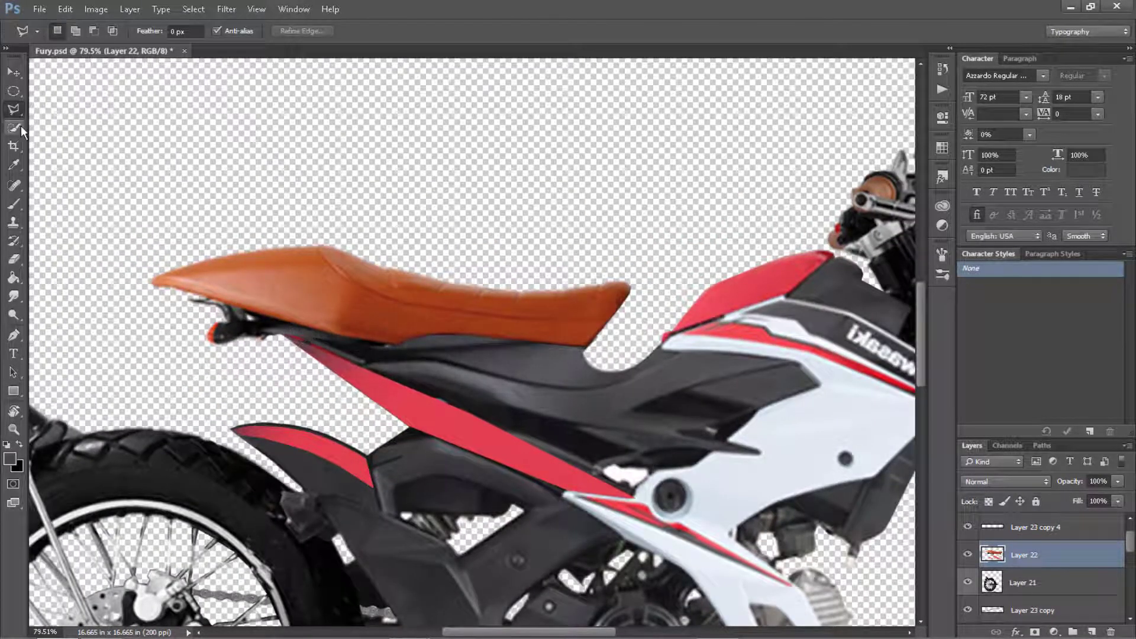
right_click(14, 109)
left_click(53, 109)
key("shift+l")
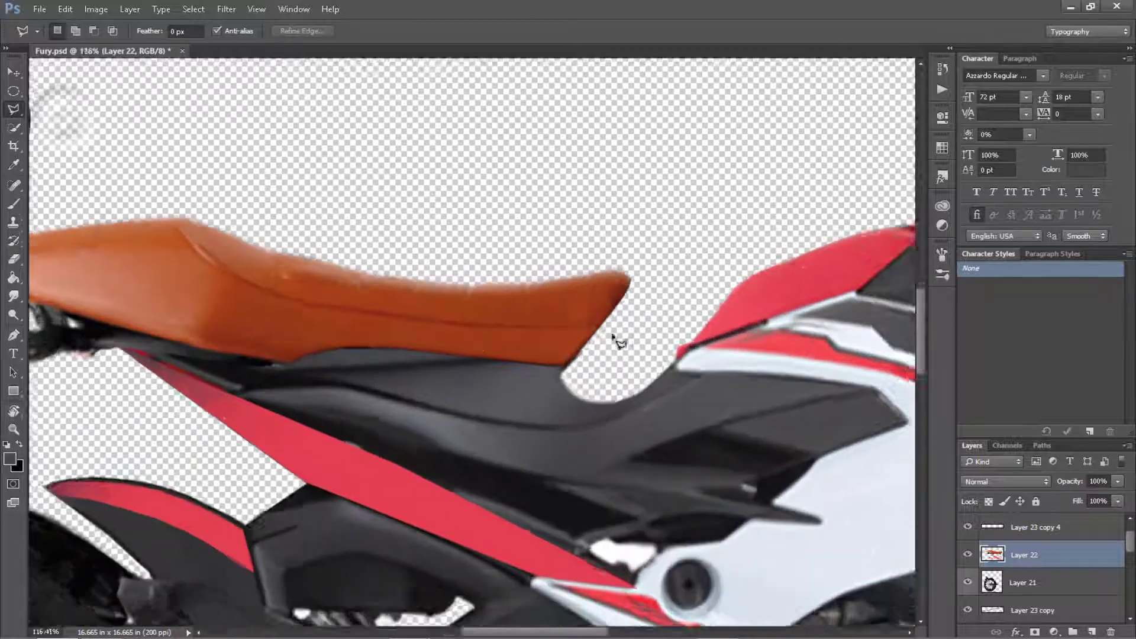
scroll(231, 358, "up", 3)
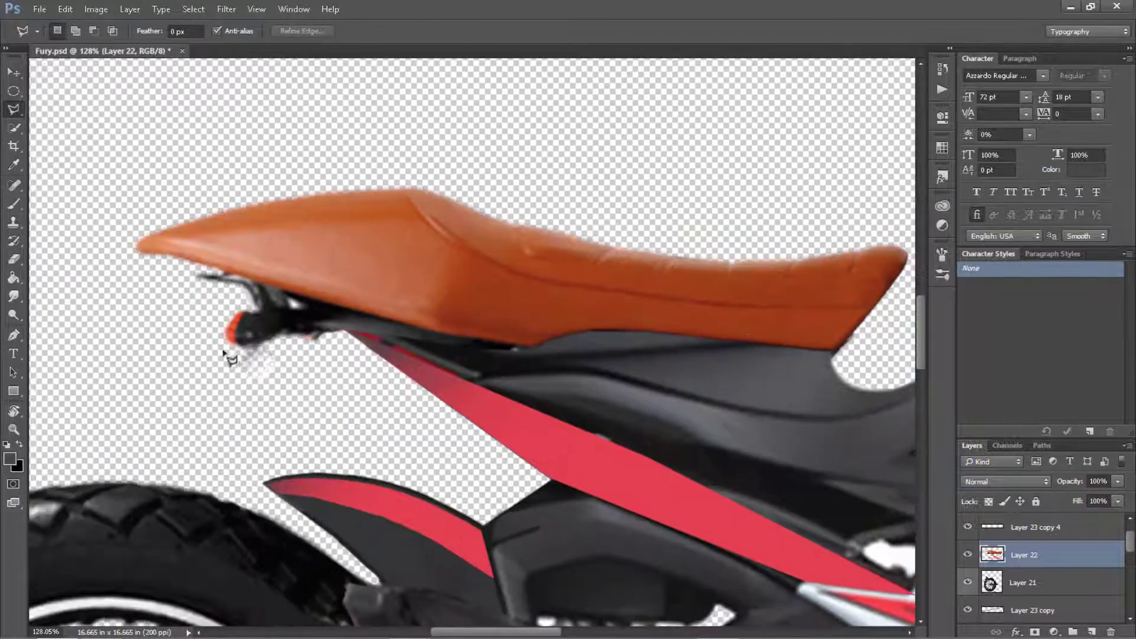
left_click(343, 334)
left_click(467, 354)
left_click(601, 356)
left_click(681, 357)
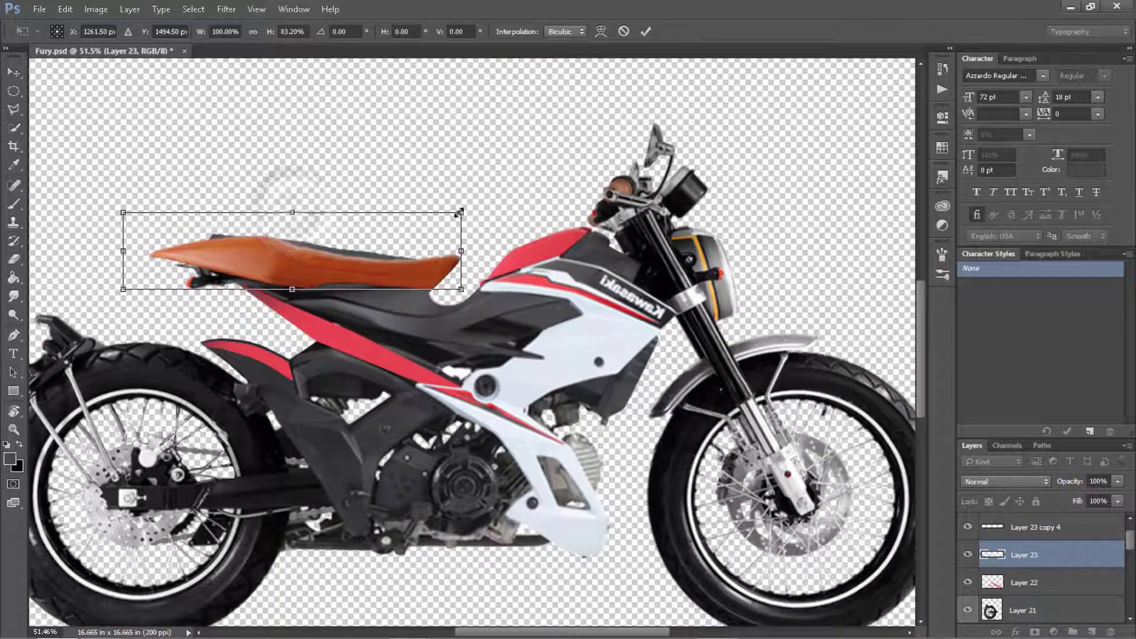
left_click_drag(459, 213, 407, 223)
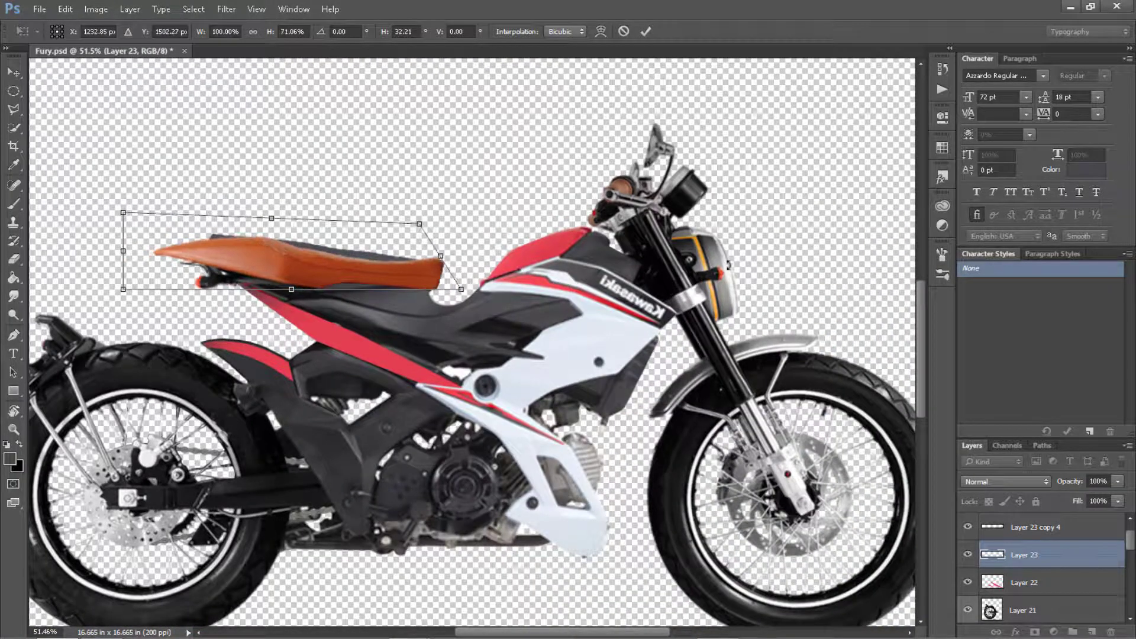
key("Return")
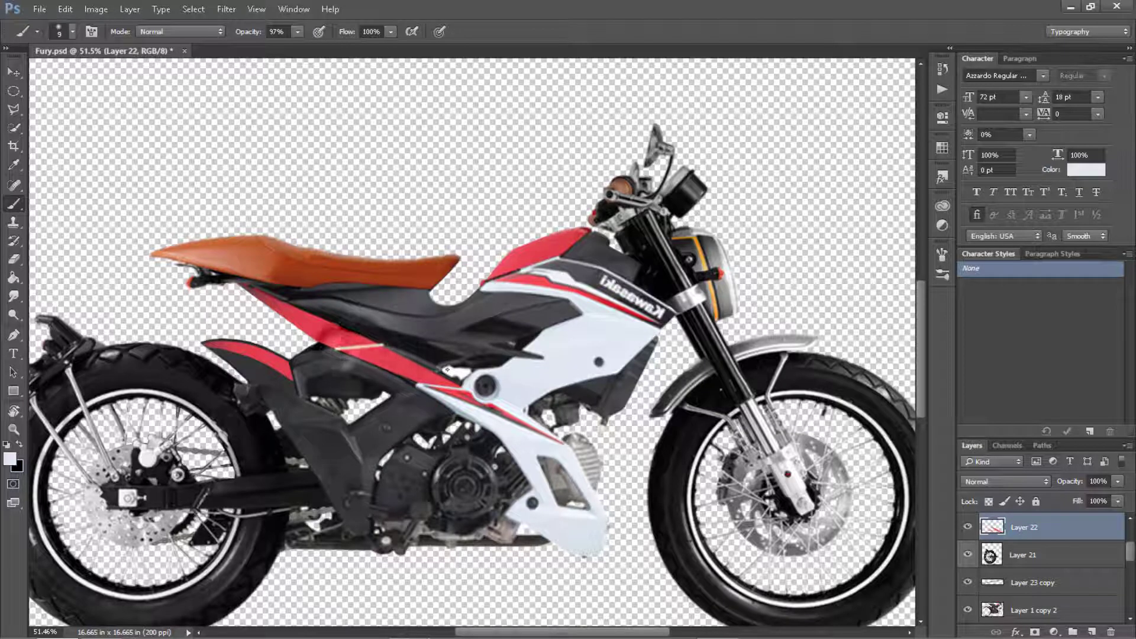
Brush dark grey over the original tank-panel lettering and cover the leftover light smudge.
scroll(383, 346, "up", 2)
scroll(412, 337, "up", 2)
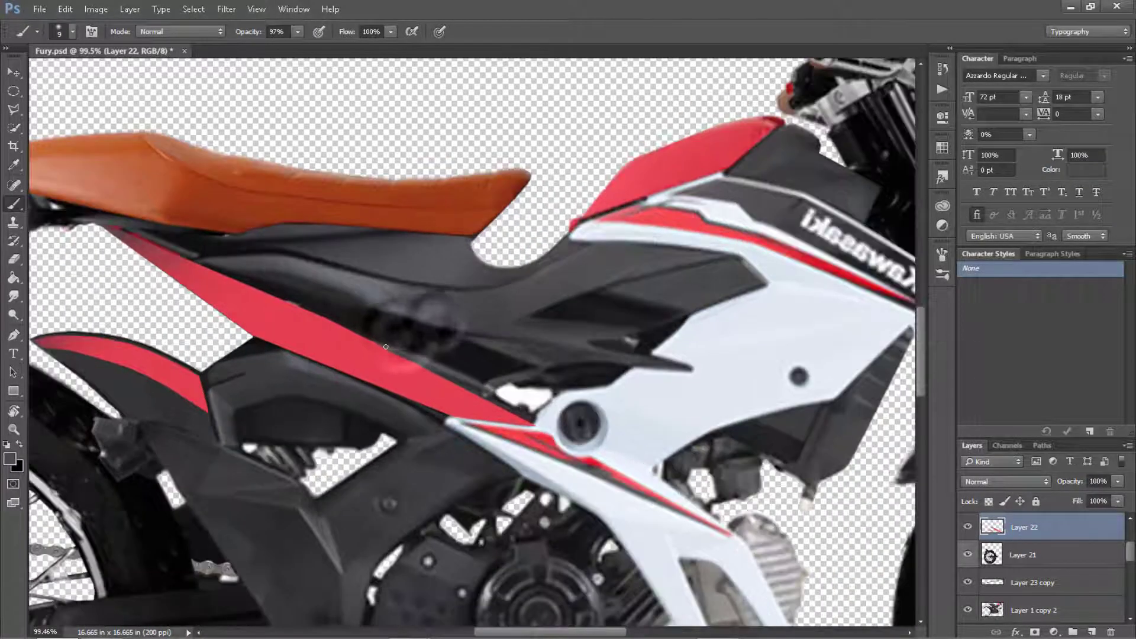
scroll(307, 359, "up", 2)
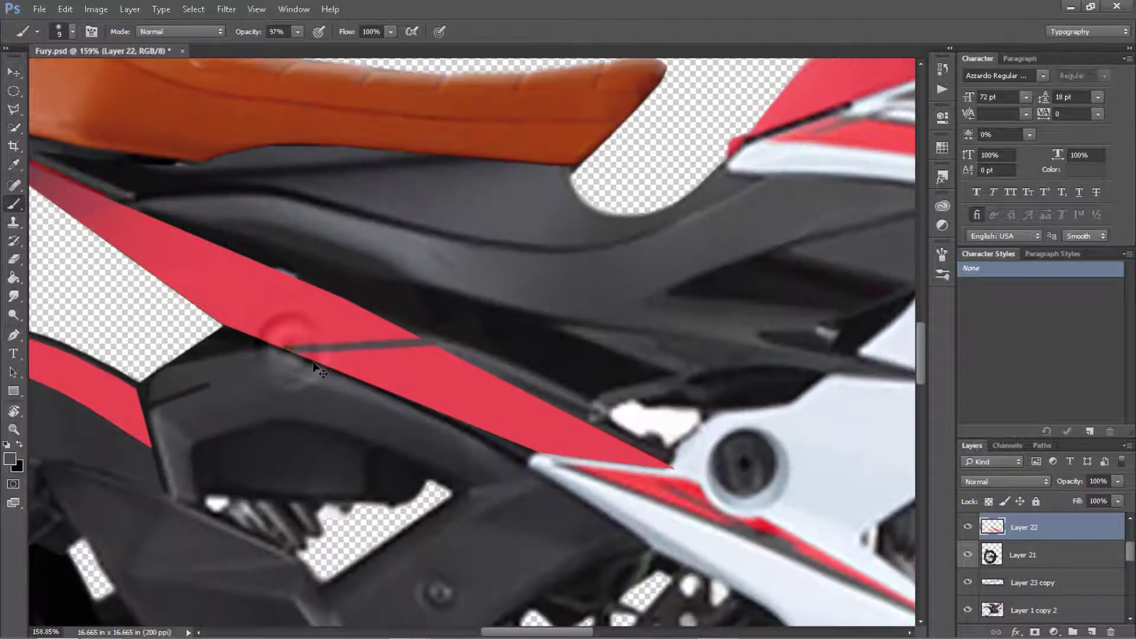
scroll(427, 336, "down", 2)
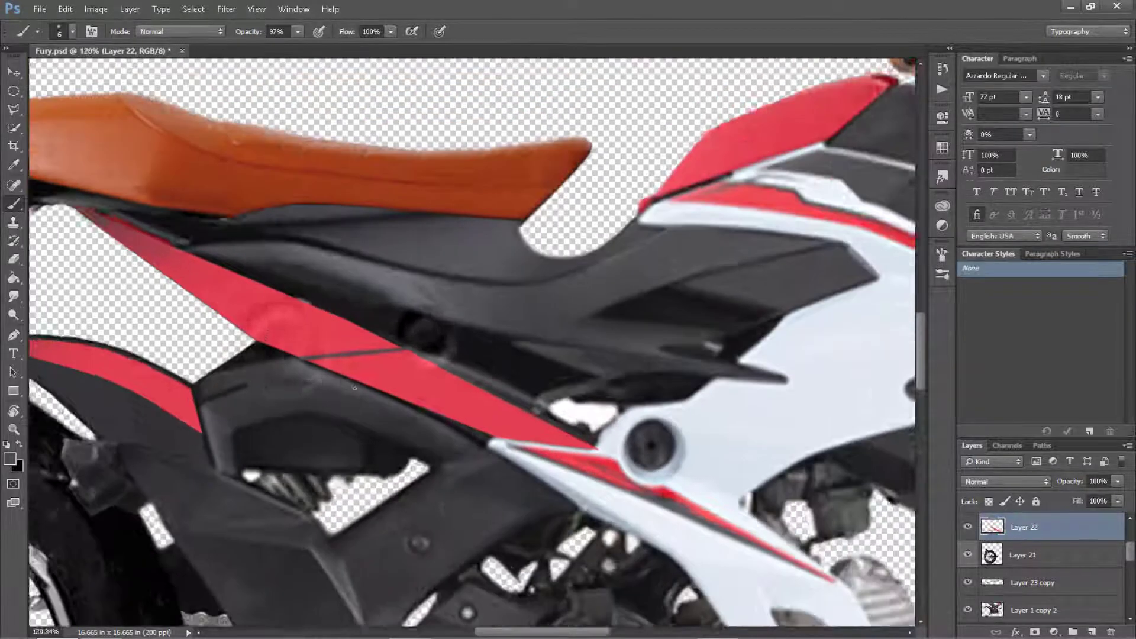
scroll(402, 385, "up", 2)
scroll(387, 426, "up", 2)
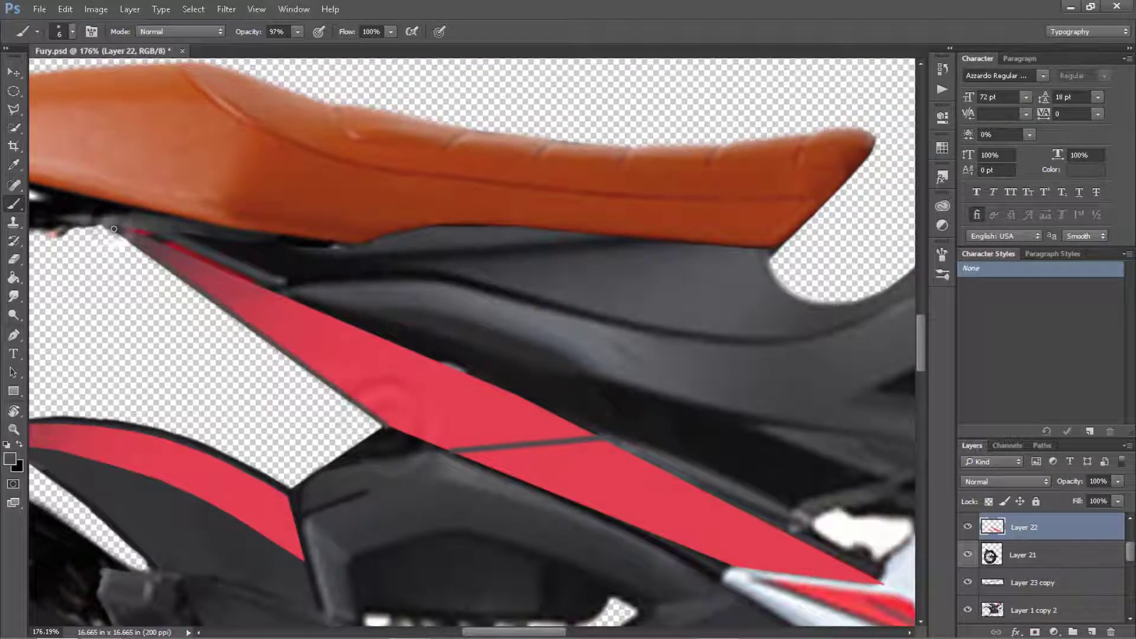
scroll(656, 438, "down", 3)
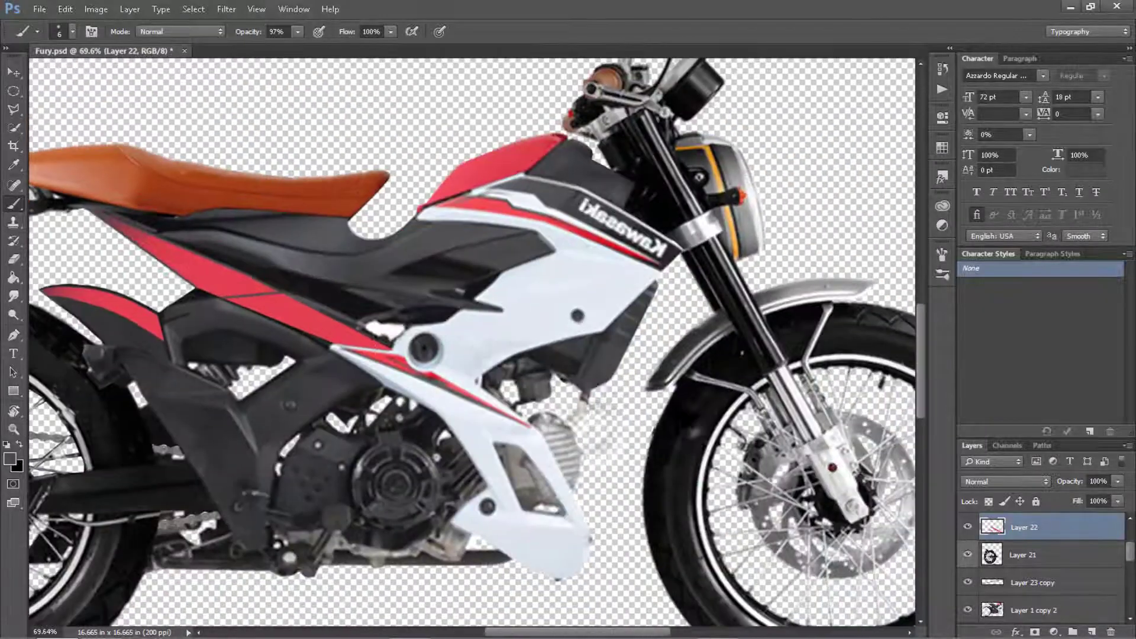
scroll(206, 333, "up", 2)
scroll(281, 289, "up", 1)
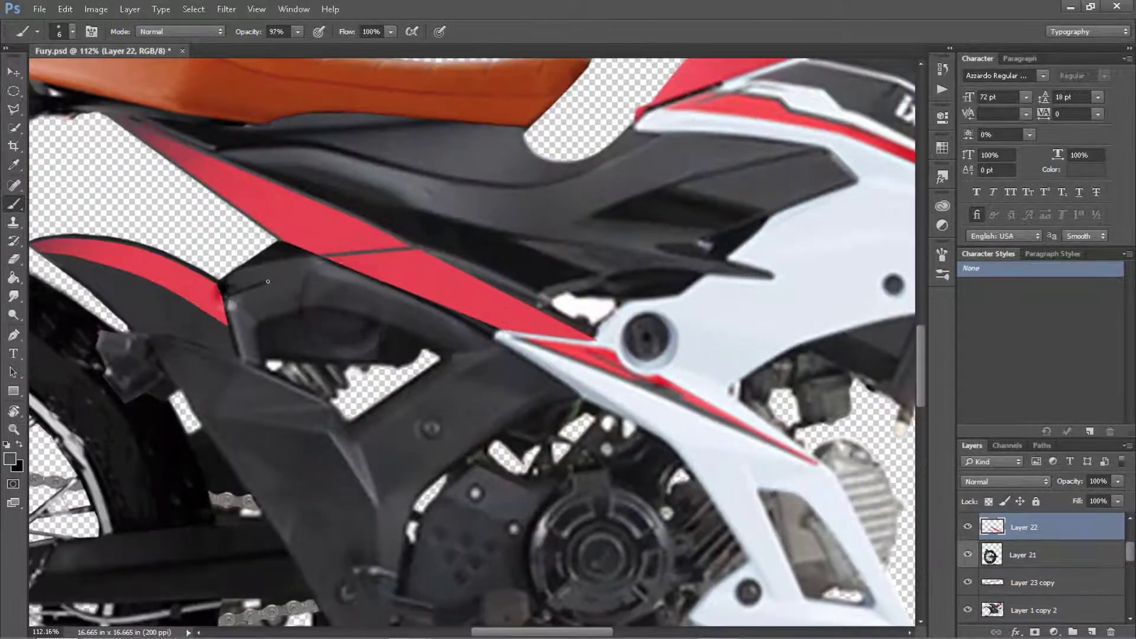
scroll(299, 274, "down", 2)
scroll(255, 237, "down", 1)
scroll(544, 249, "up", 2)
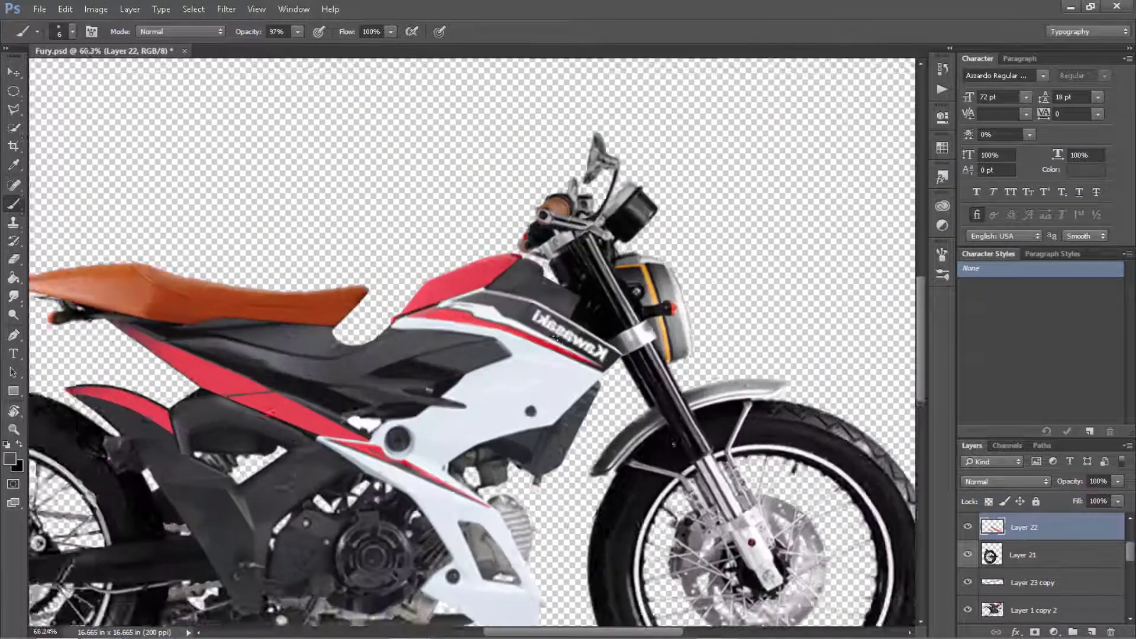
scroll(552, 324, "up", 1)
scroll(551, 324, "up", 3)
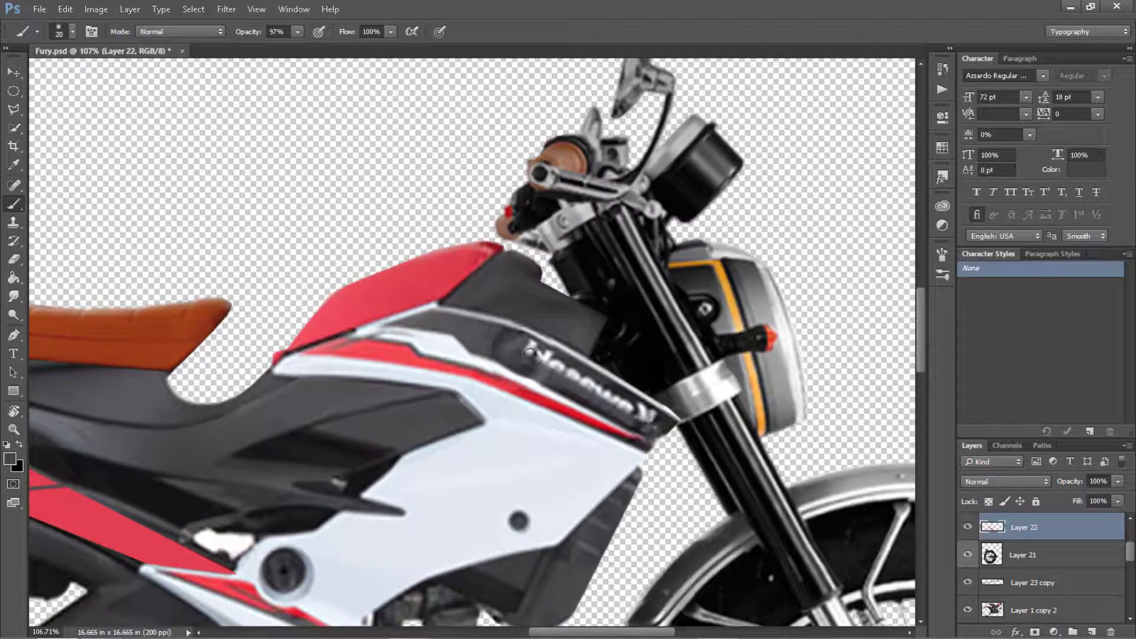
left_click_drag(530, 353, 613, 407)
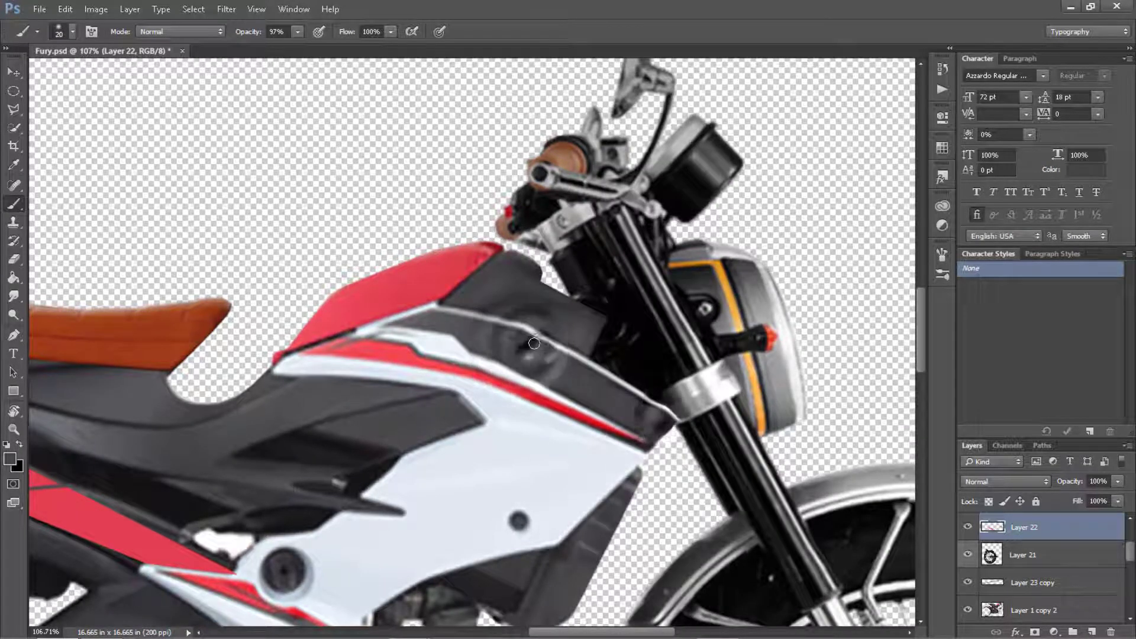
left_click_drag(533, 343, 550, 358)
key("bracketleft")
key("bracketleft")
key("bracketleft")
scroll(493, 355, "down", 2)
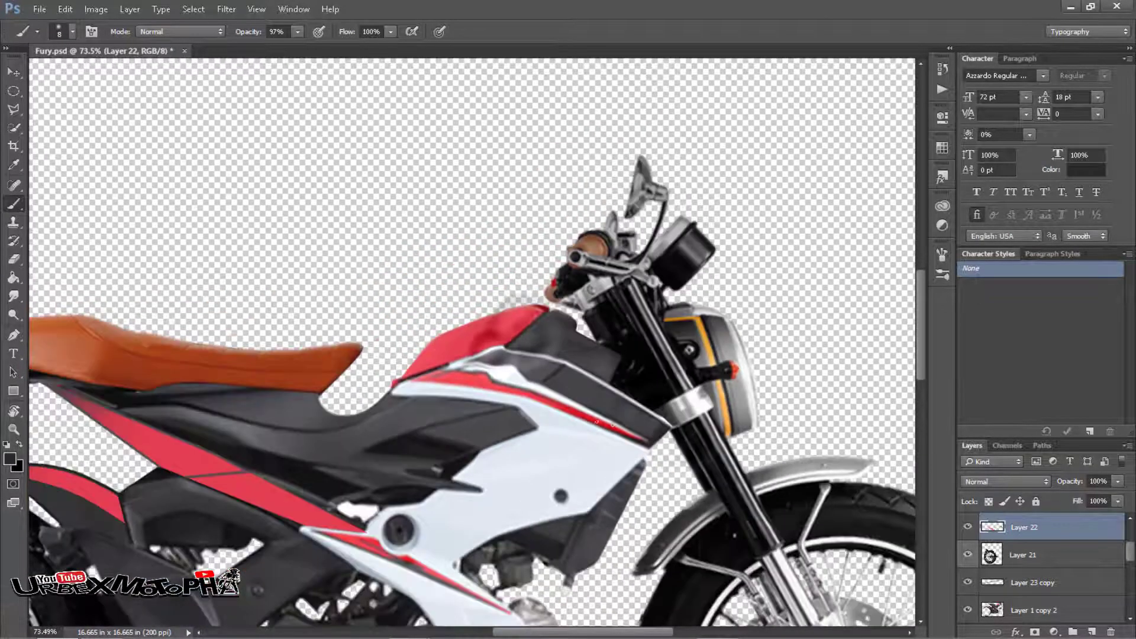
scroll(494, 355, "up", 1)
Type KAWASAKI on the tank, then scale and tilt it along the dark panel.
key("t")
left_click(564, 371)
type("KAWASAKI")
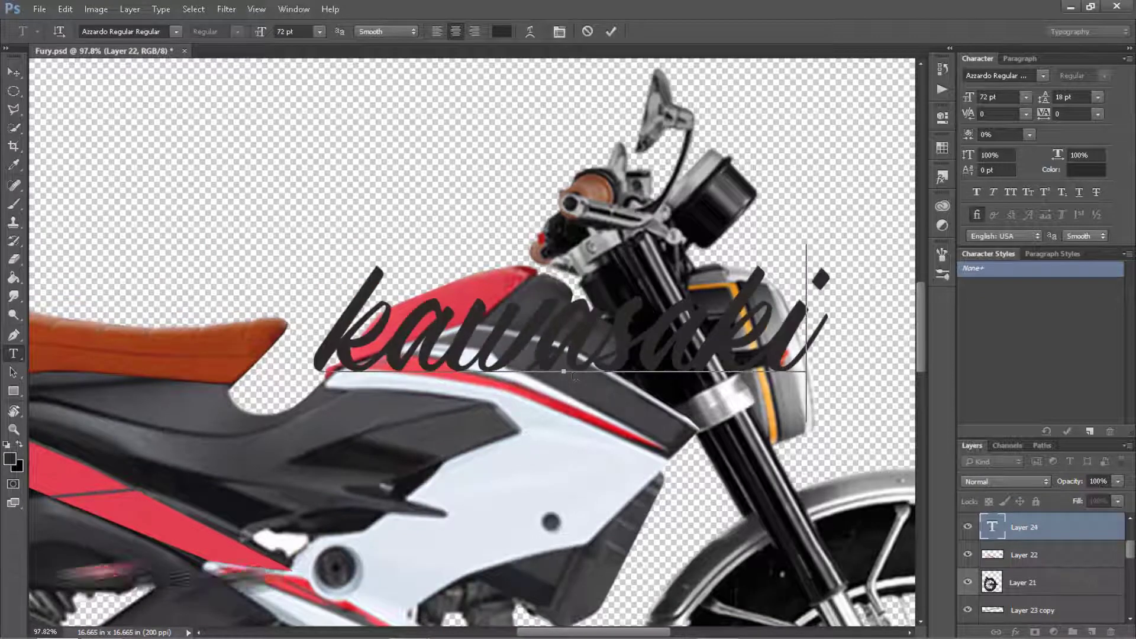
key("ctrl+Return")
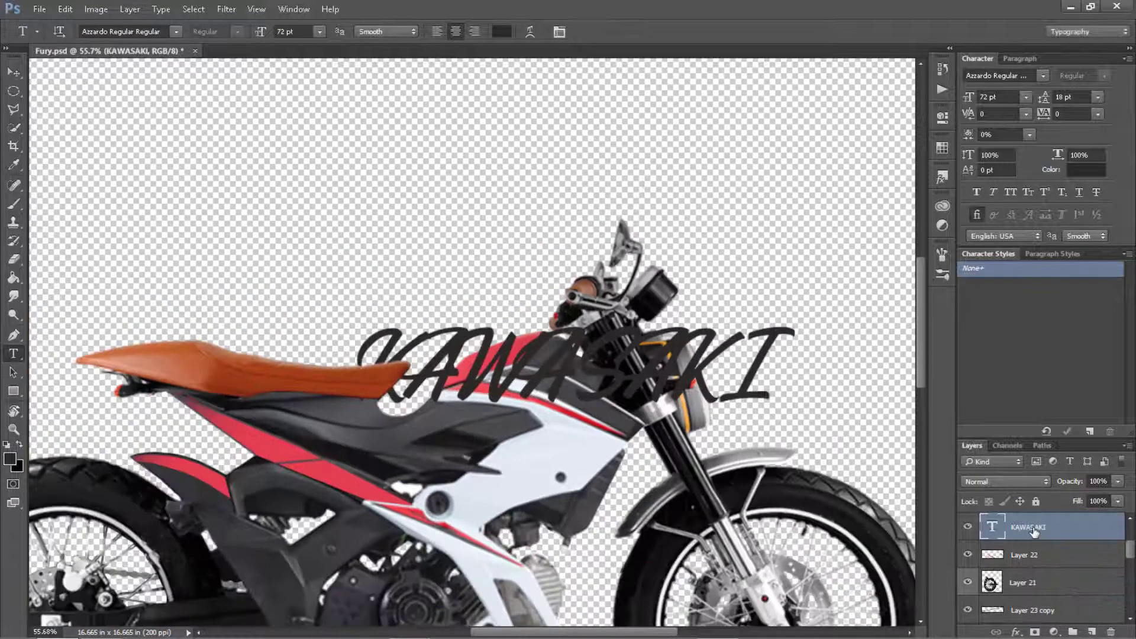
key("ctrl+t")
left_click_drag(592, 384, 673, 433)
left_click_drag(752, 506, 639, 414)
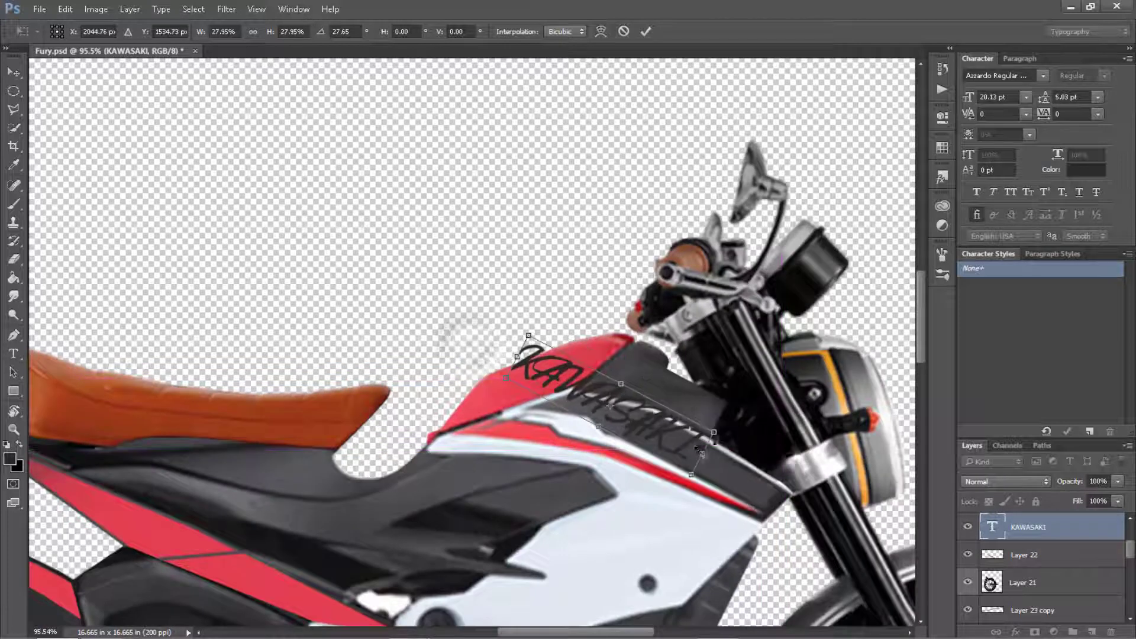
mouse_move(538, 382)
left_mouse_down()
mouse_move(747, 478)
mouse_move(710, 486)
left_mouse_up()
scroll(746, 477, "up", 2)
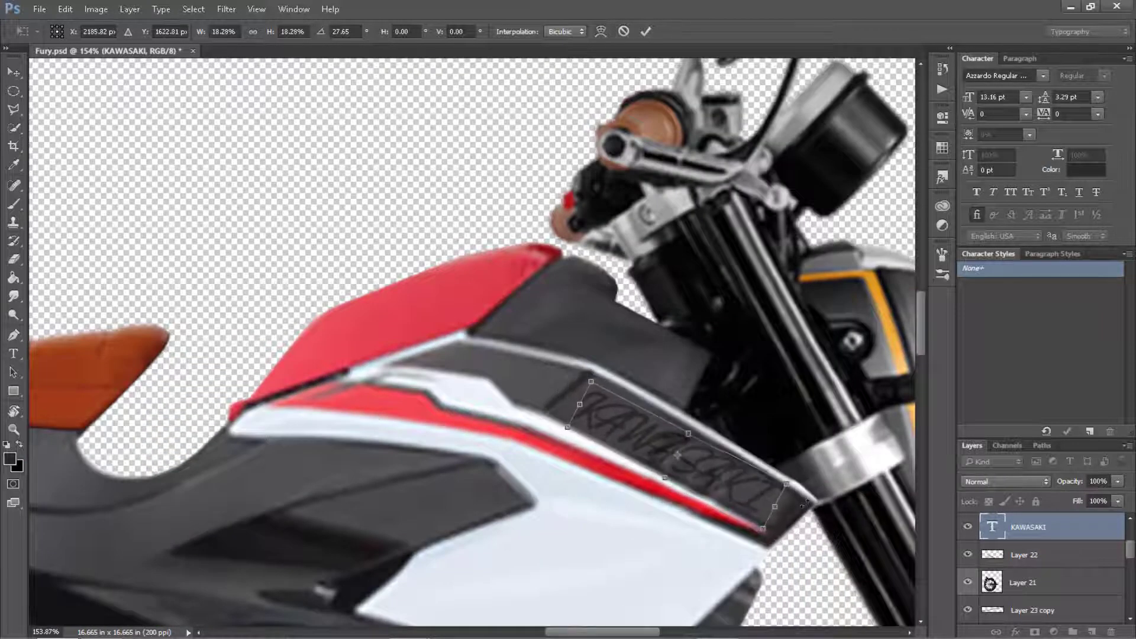
left_click_drag(783, 489, 813, 509)
key("Return")
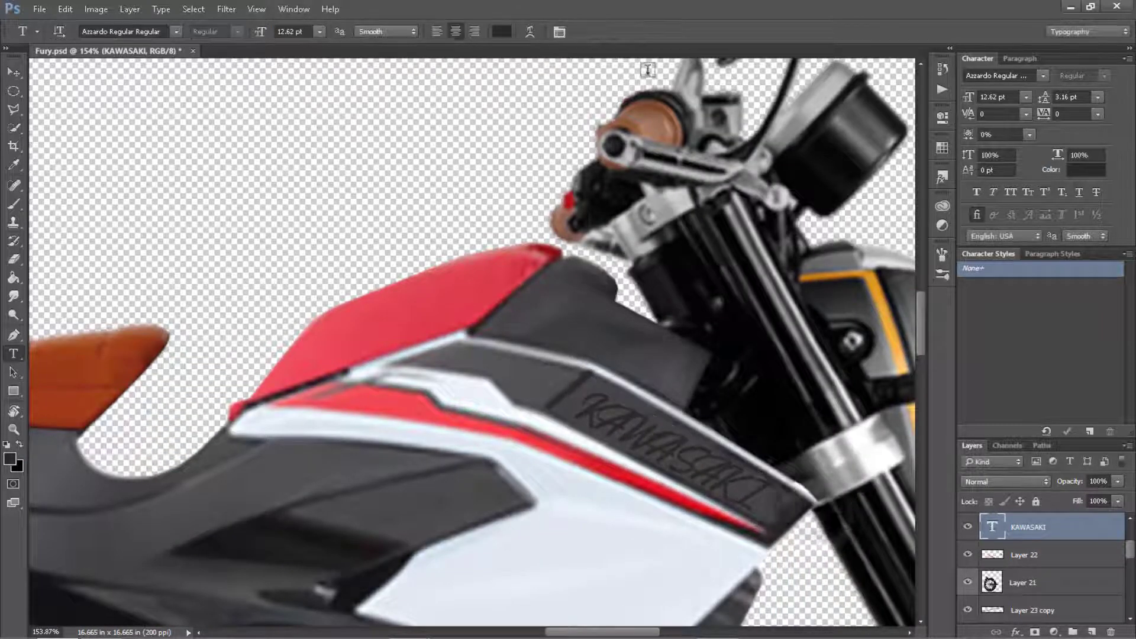
Make the KAWASAKI text white in Agency FB and rename its layer.
left_click(502, 31)
left_click(101, 131)
left_click(426, 121)
scroll(600, 350, "down", 5)
scroll(599, 350, "up", 4)
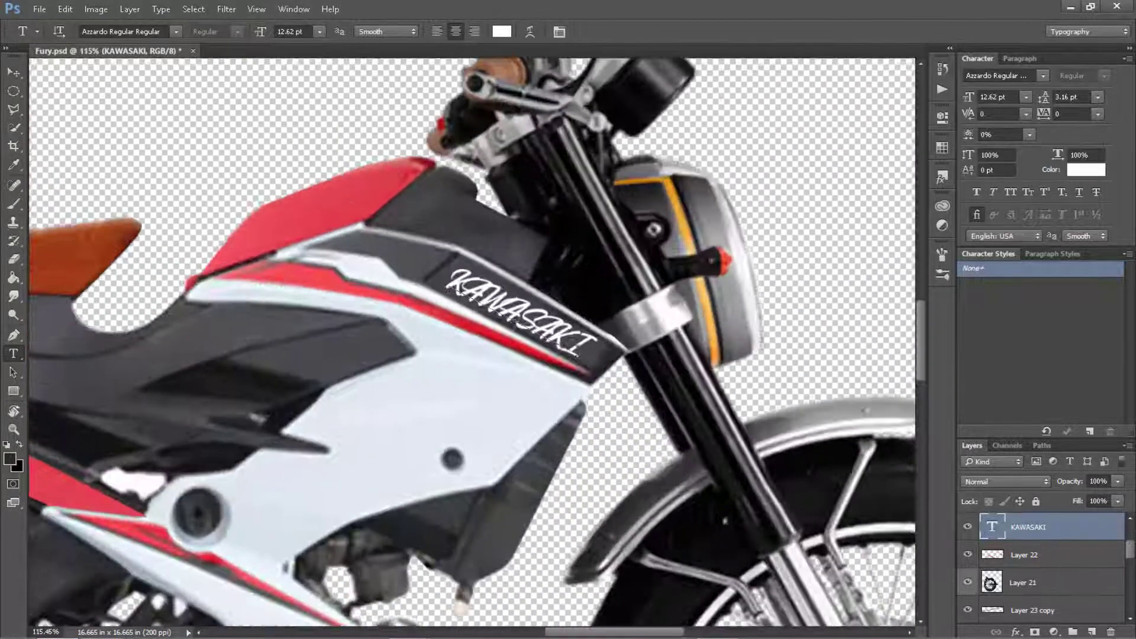
left_click(176, 32)
left_click(189, 86)
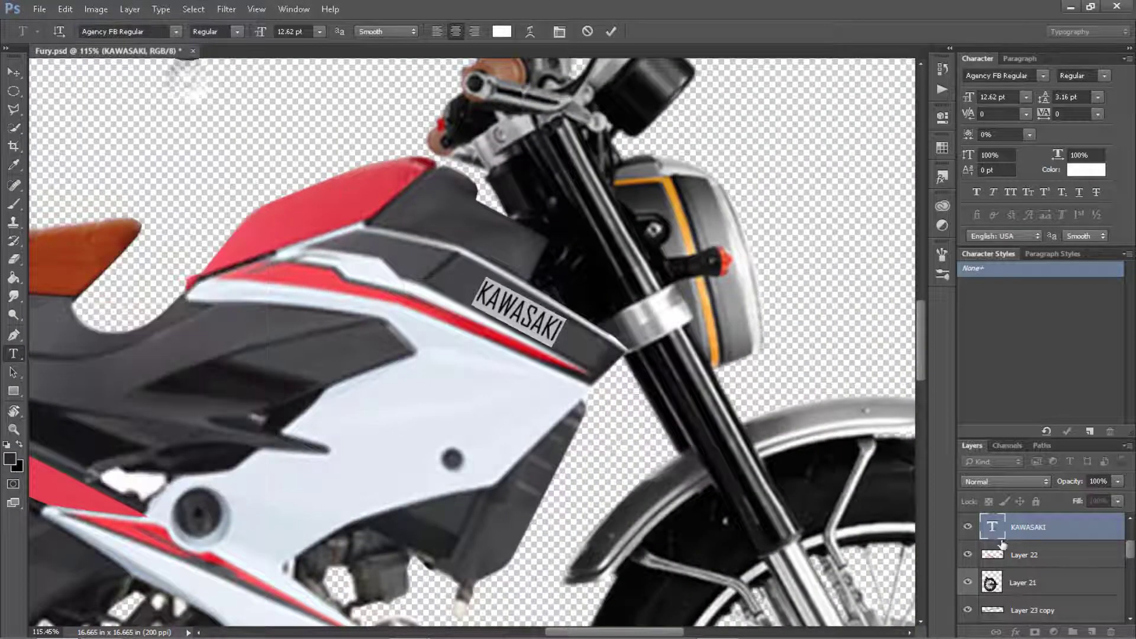
double_click(1029, 527)
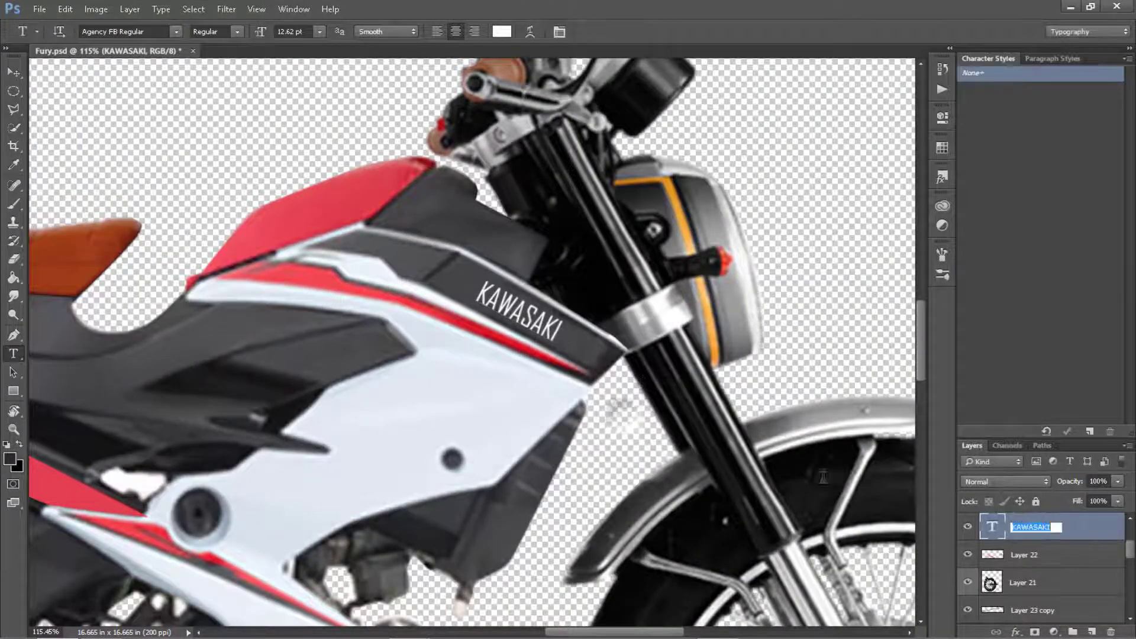
key("Return")
Enlarge the KAWASAKI lettering, nudge it into place on the panel, and fit the bike on screen.
key("ctrl+t")
left_click_drag(571, 355, 594, 367)
left_click_drag(518, 306, 519, 308)
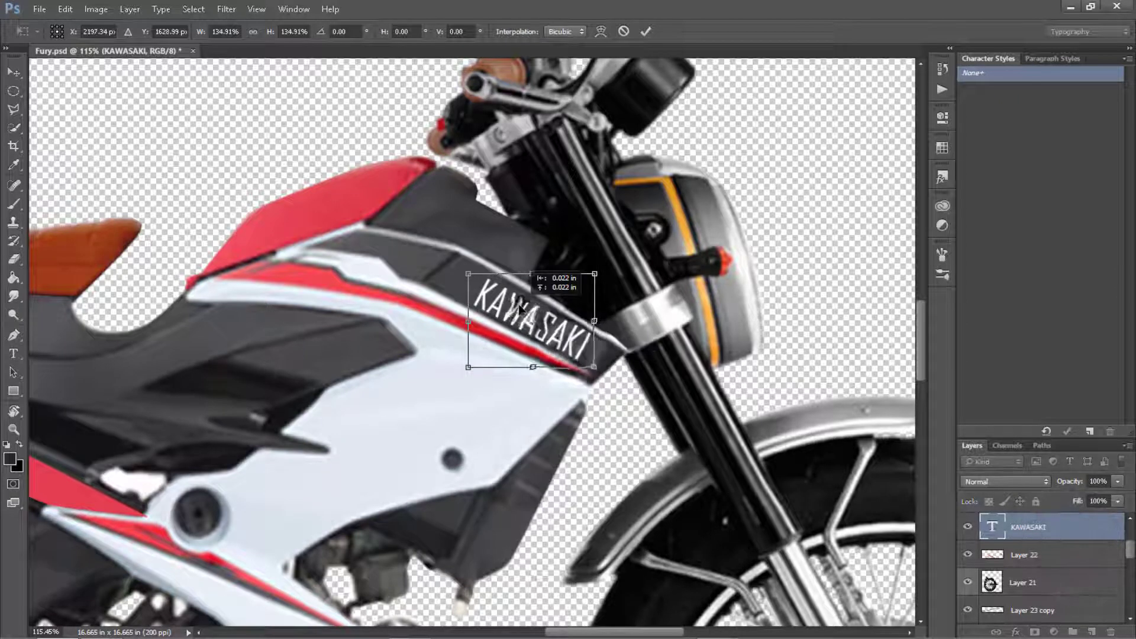
key("Return")
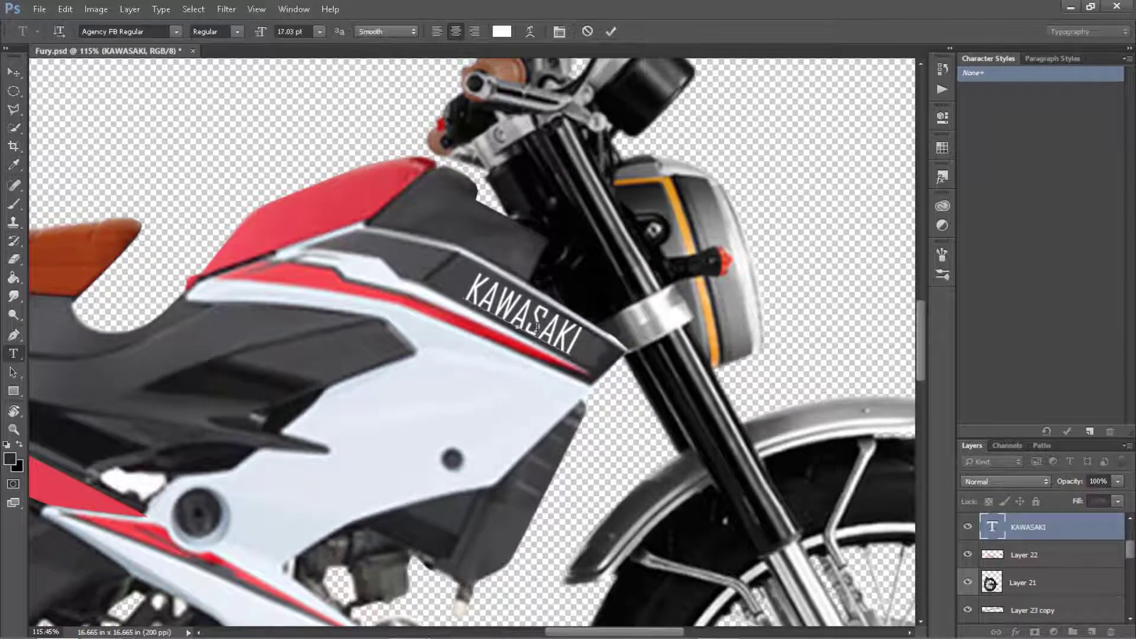
key("ctrl+Return")
key("ctrl+0")
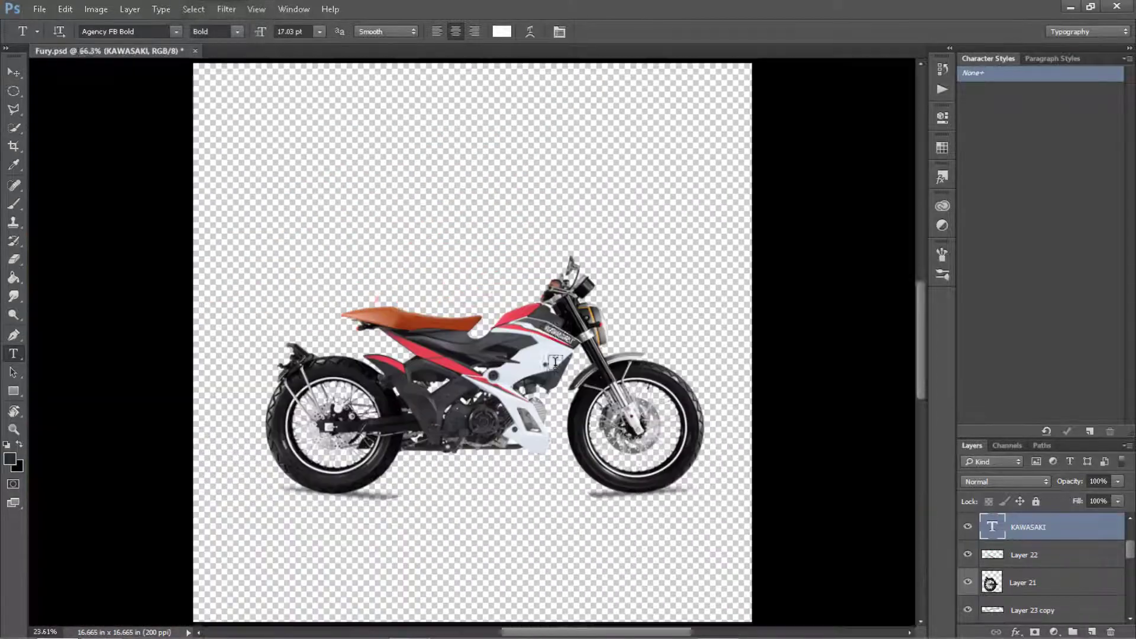
scroll(459, 352, "up", 2)
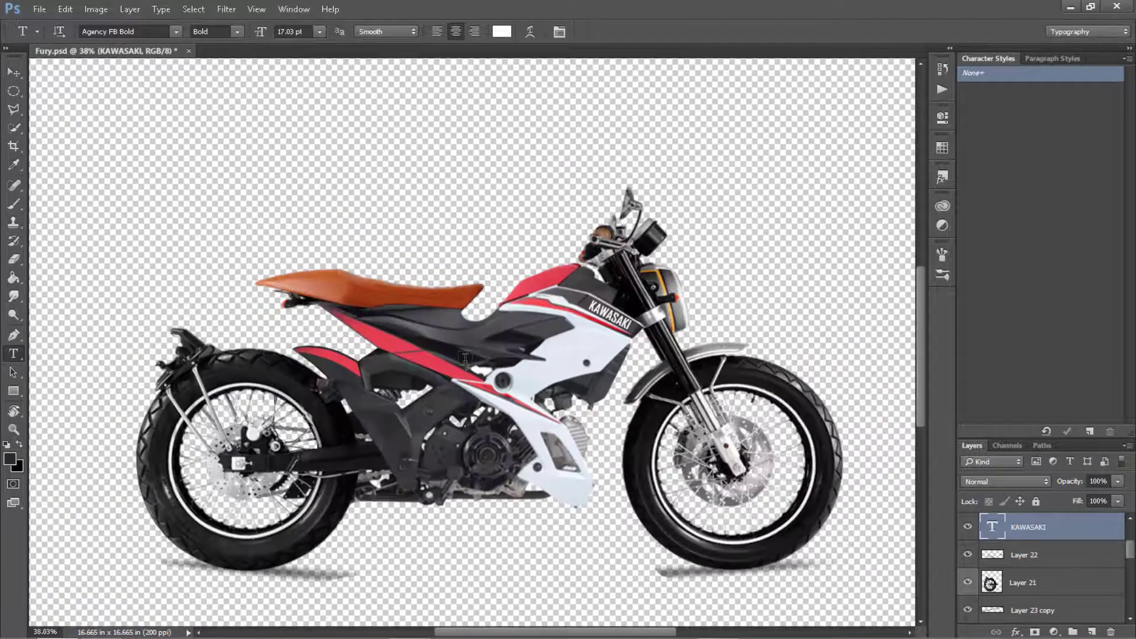
scroll(459, 351, "up", 2)
scroll(459, 351, "up", 2)
left_click(405, 300)
type("RETRO")
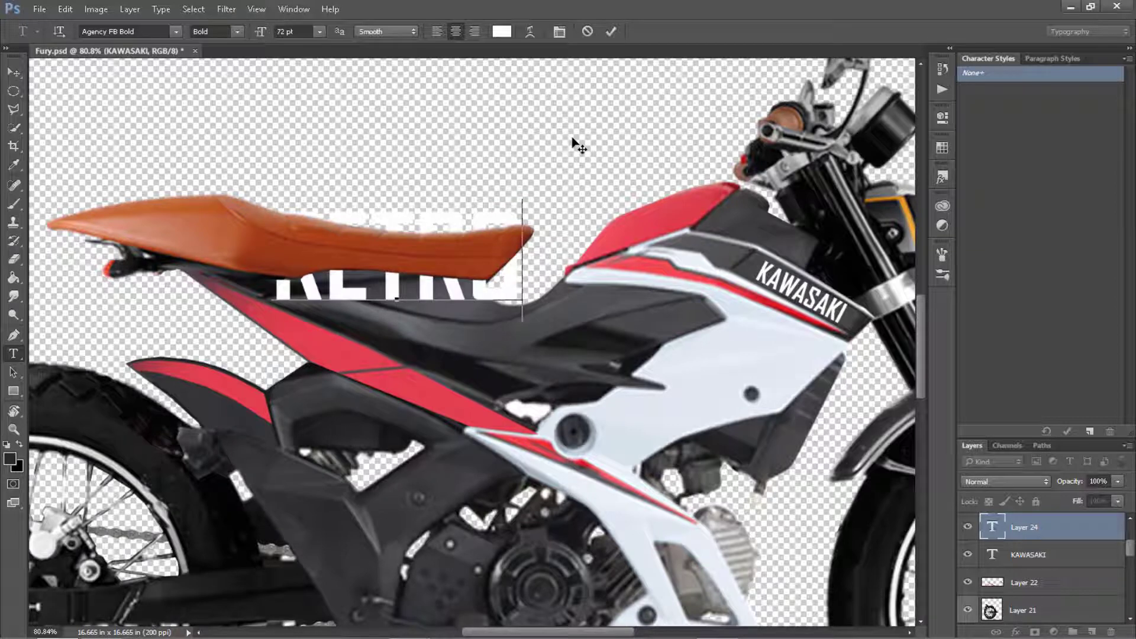
key("ctrl+Return")
key("ctrl+t")
left_click_drag(532, 204, 423, 260)
left_click_drag(343, 284, 432, 297)
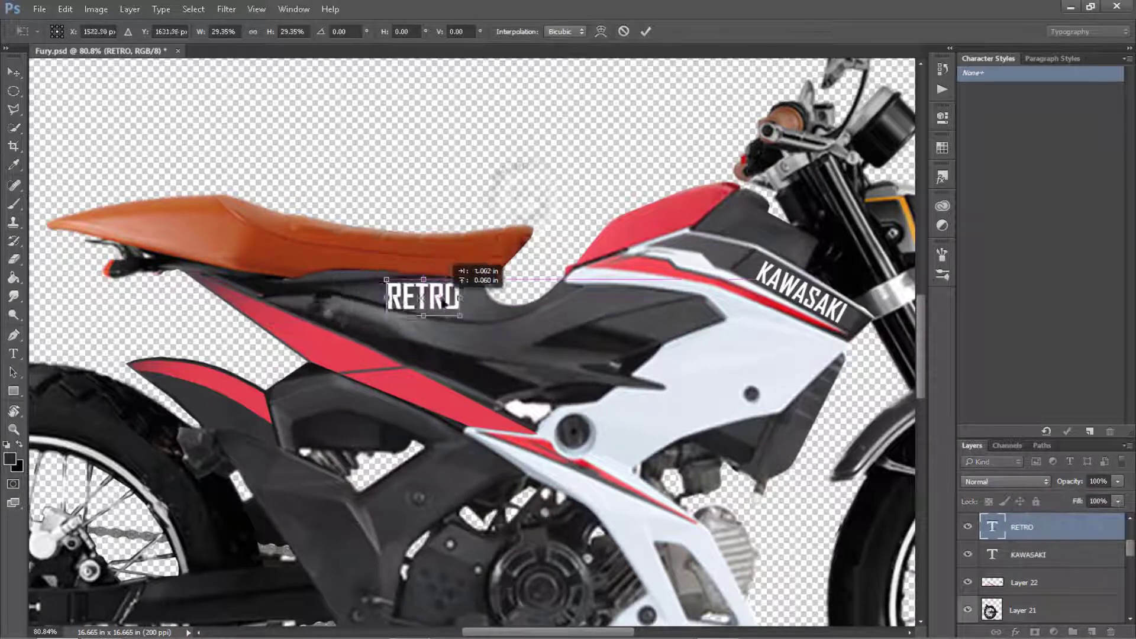
mouse_move(506, 276)
left_mouse_down()
mouse_move(509, 296)
mouse_move(507, 287)
left_mouse_up()
scroll(416, 302, "up", 3)
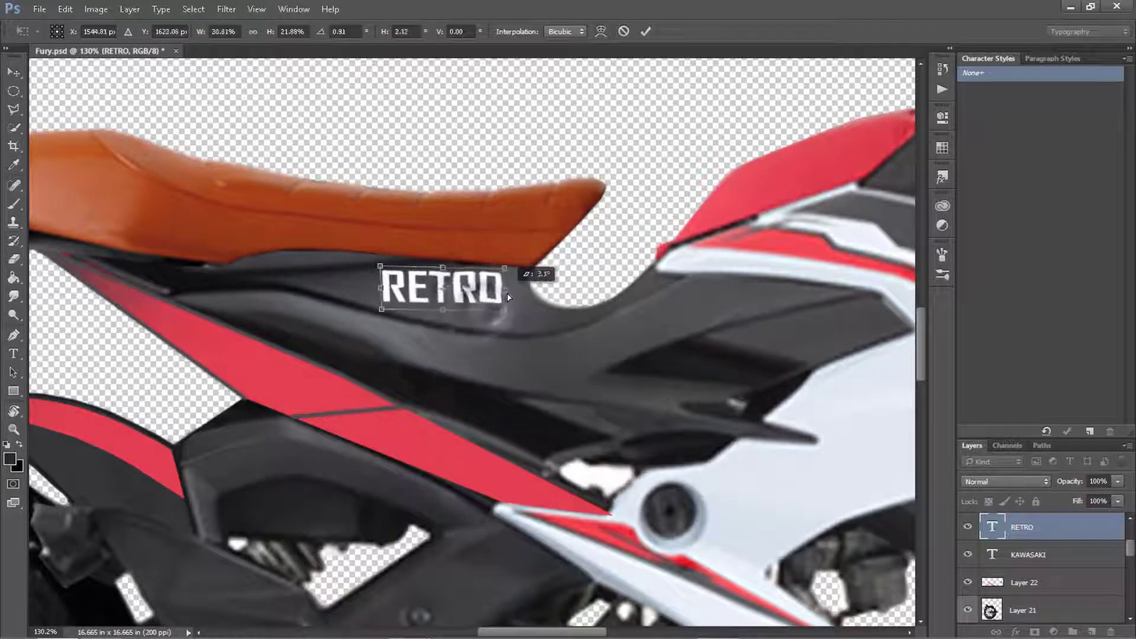
key("Return")
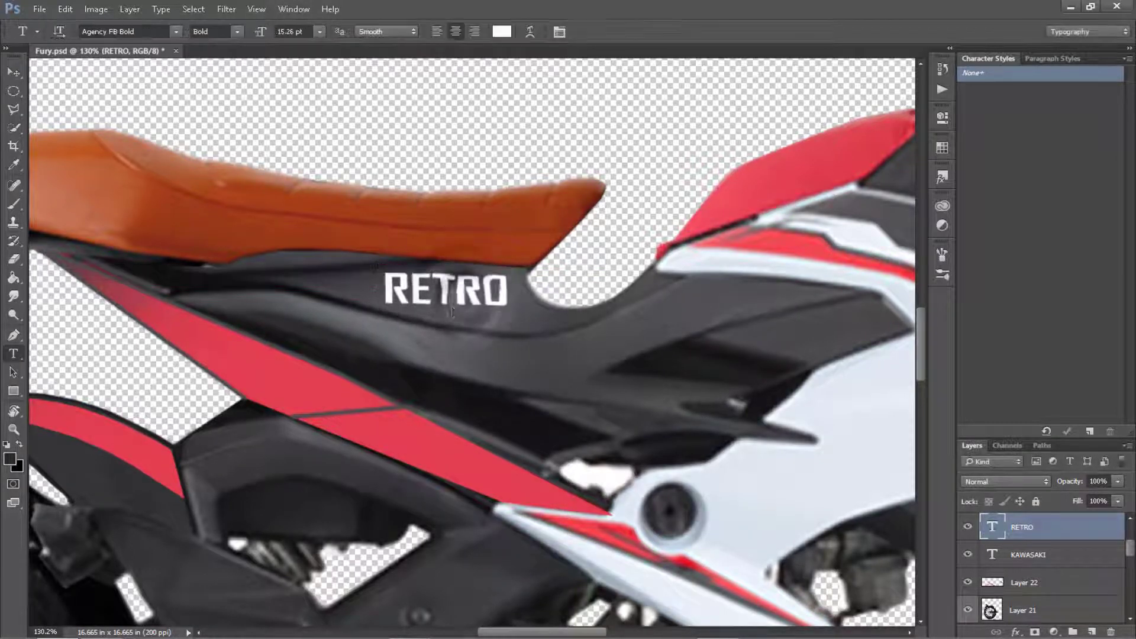
scroll(432, 261, "down", 5)
scroll(466, 373, "up", 3)
key("Delete")
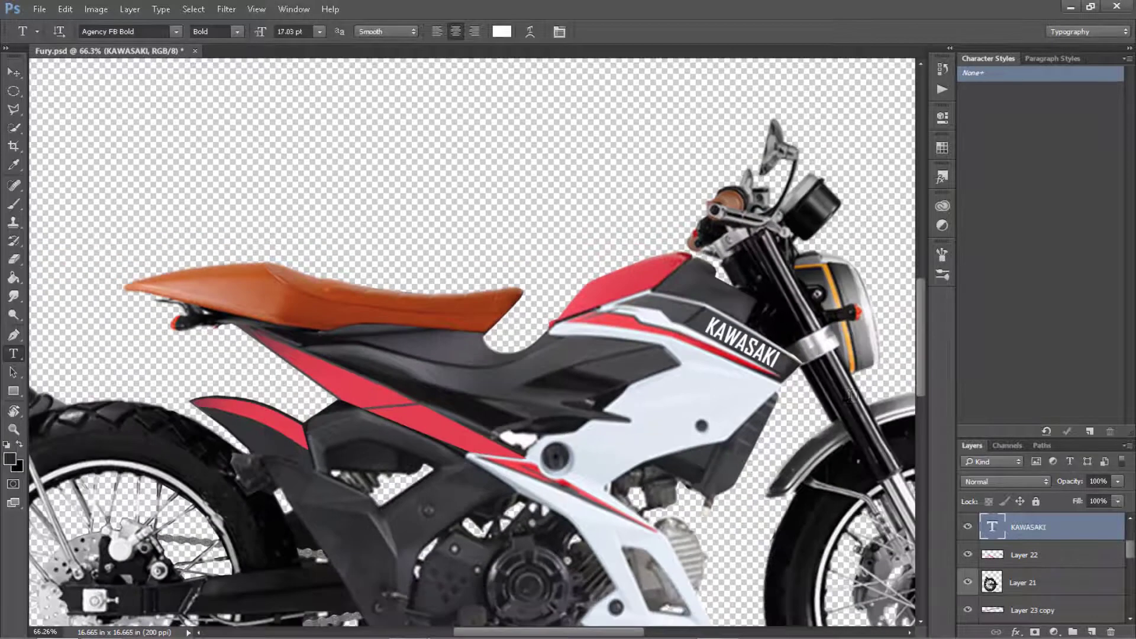
key("v")
scroll(846, 395, "down", 5)
scroll(446, 515, "up", 1)
Erase the rear-tyre shadow on Layer 21, then the front-tyre shadow on Layer 20.
scroll(446, 514, "up", 3)
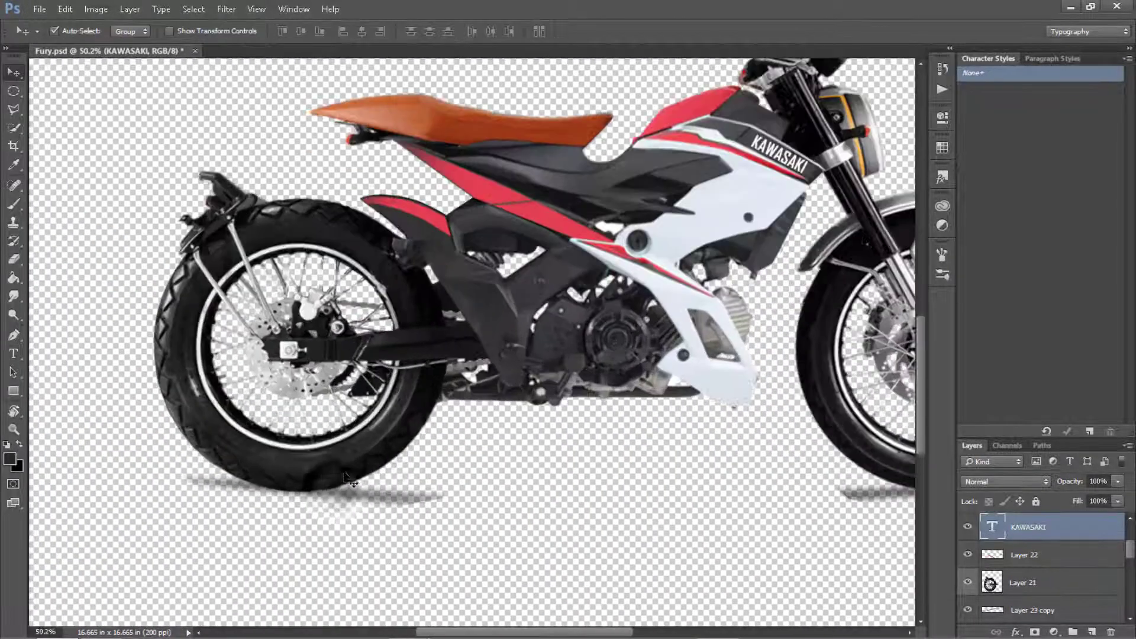
left_click(331, 491)
key("e")
scroll(423, 473, "up", 3)
left_click_drag(269, 507, 270, 518)
scroll(271, 517, "left", 5)
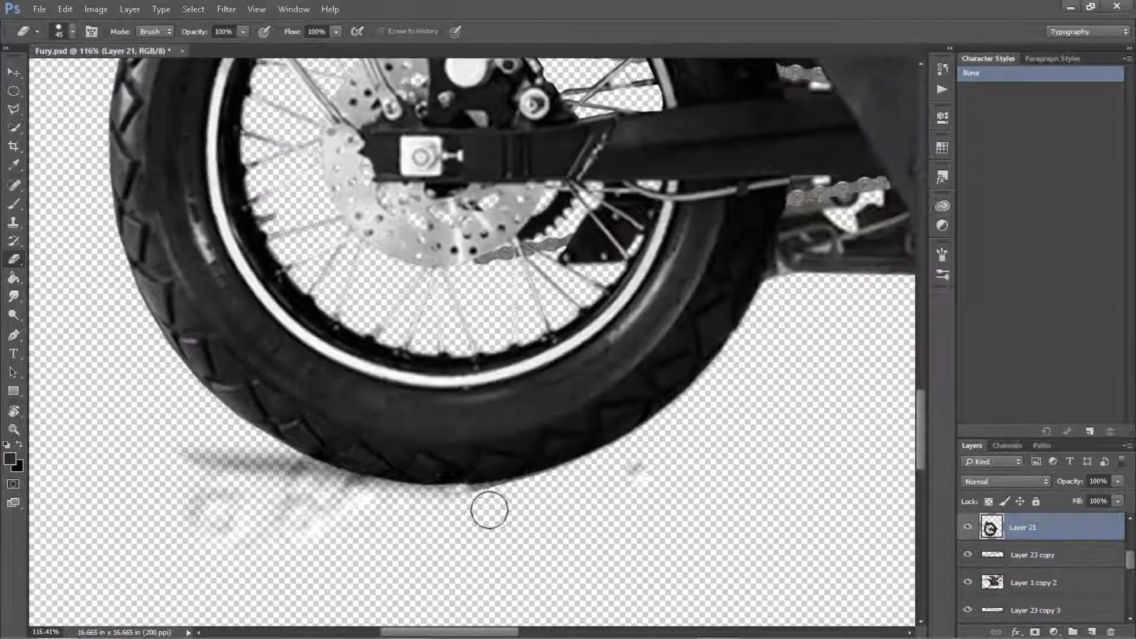
mouse_move(489, 507)
left_mouse_down()
mouse_move(190, 469)
mouse_move(291, 472)
mouse_move(433, 515)
mouse_move(414, 507)
mouse_move(532, 497)
left_mouse_up()
scroll(532, 496, "right", 10)
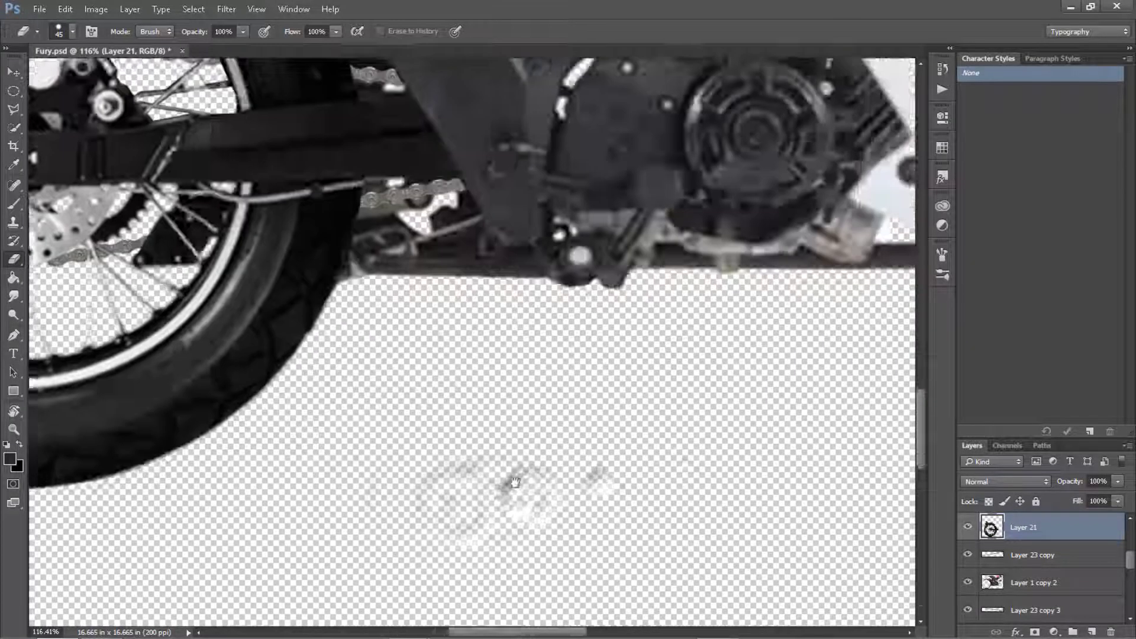
left_click(378, 391, "ctrl")
mouse_move(190, 406)
left_mouse_down()
mouse_move(394, 462)
mouse_move(418, 431)
mouse_move(544, 414)
mouse_move(664, 372)
mouse_move(442, 432)
mouse_move(514, 421)
mouse_move(536, 415)
mouse_move(436, 432)
mouse_move(542, 421)
left_mouse_up()
key("ctrl+0")
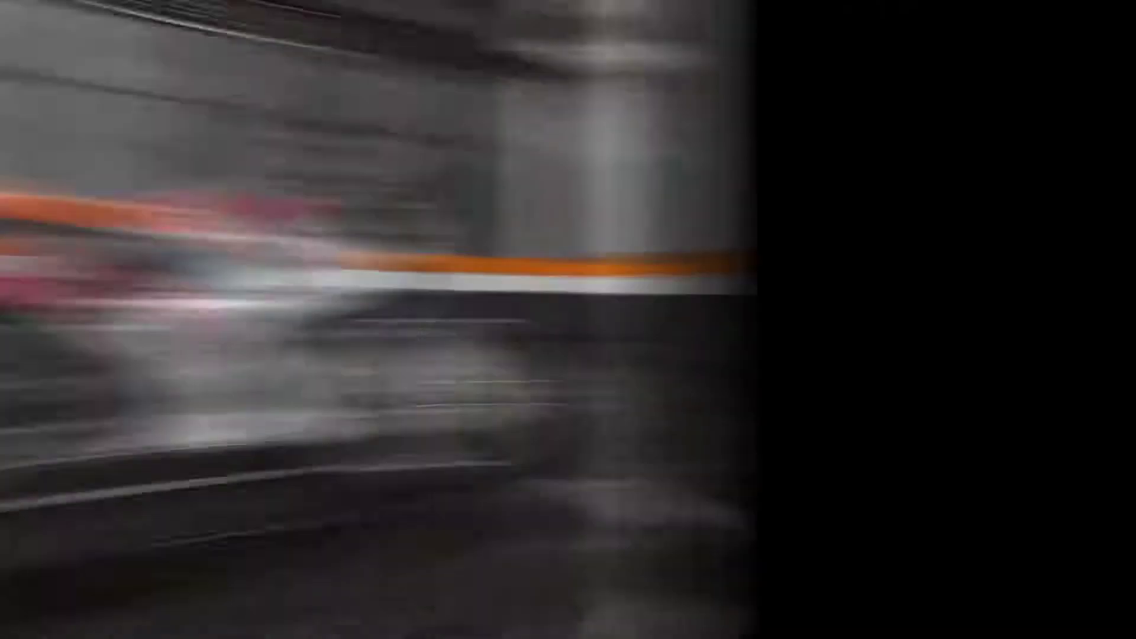